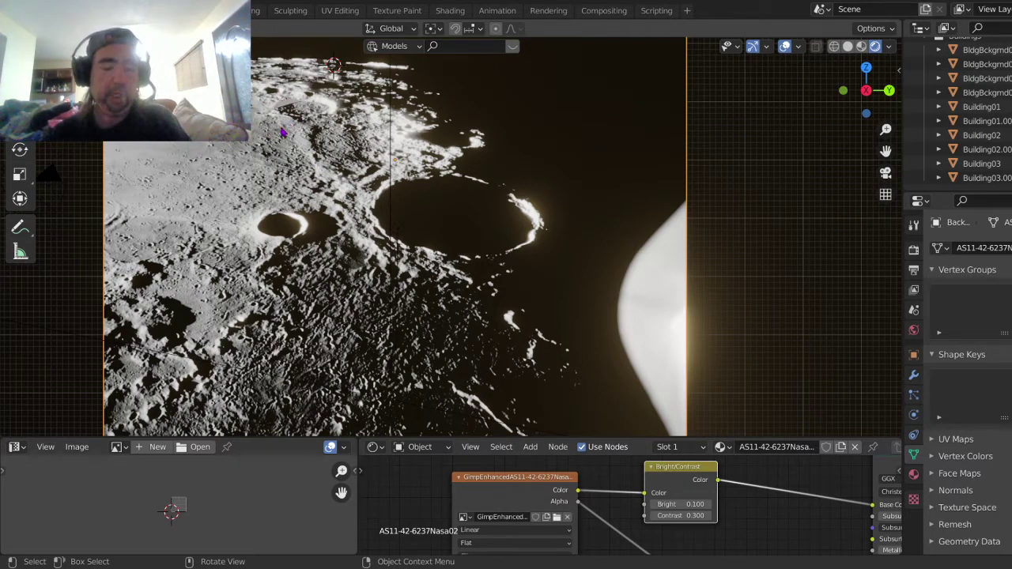
Step: Raise the CityWall01 model about 0.135 m along the Z axis to uncover the crater floor beneath it
left_click_drag(287, 128, 455, 239)
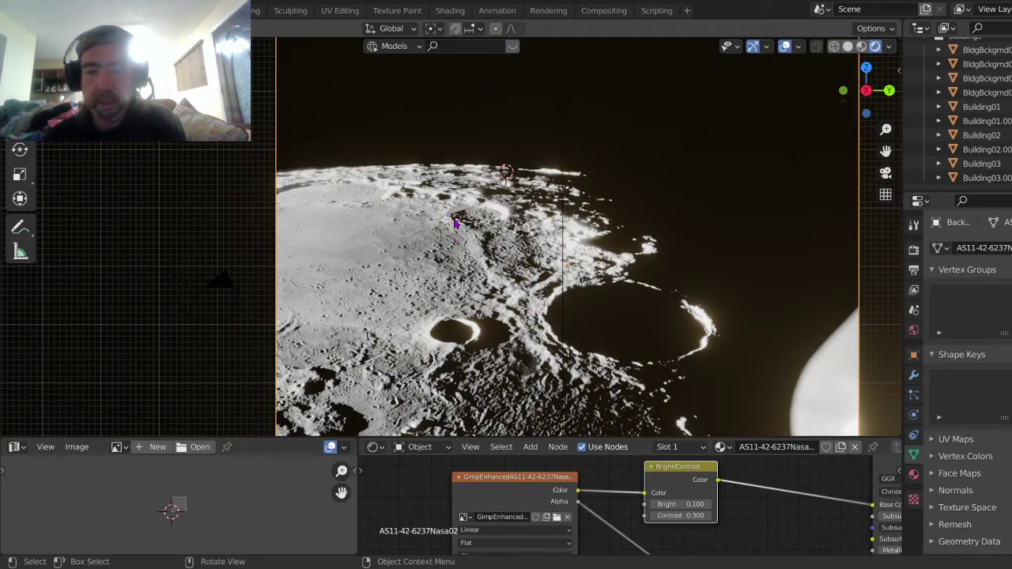
scroll(535, 228, "up", 3)
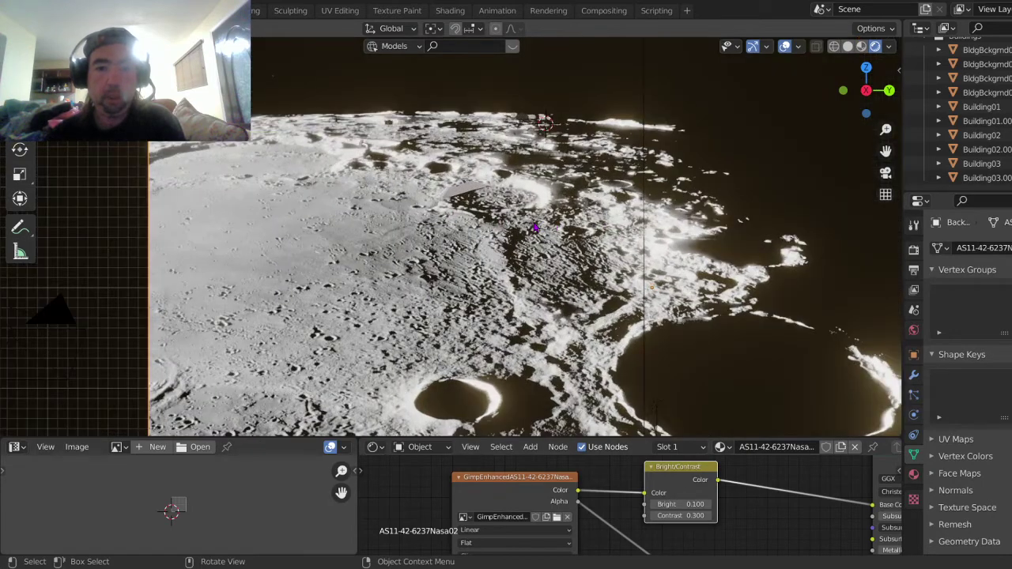
scroll(535, 228, "up", 5)
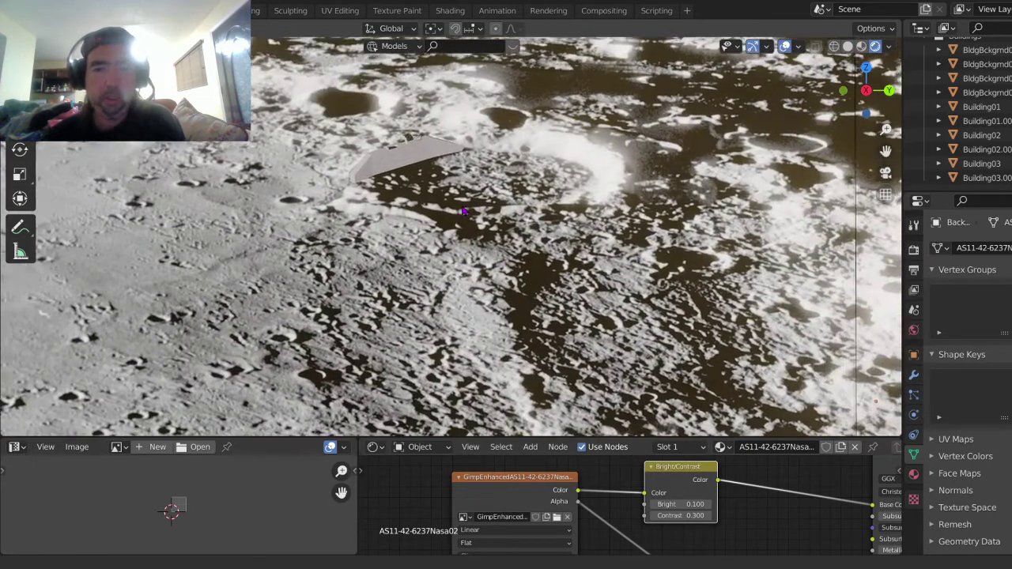
left_click_drag(463, 209, 383, 250)
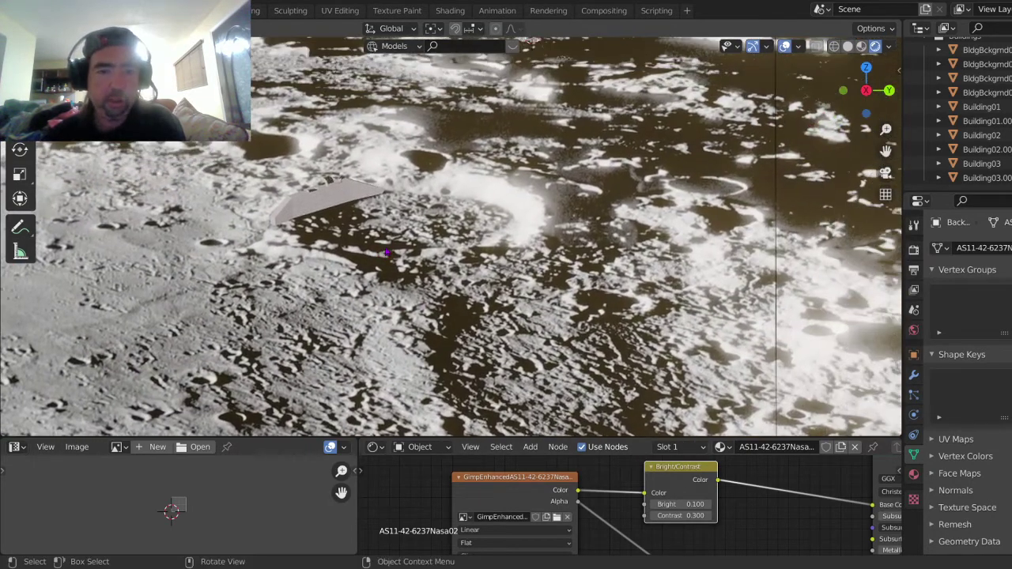
scroll(401, 233, "up", 4)
left_click_drag(387, 212, 542, 264)
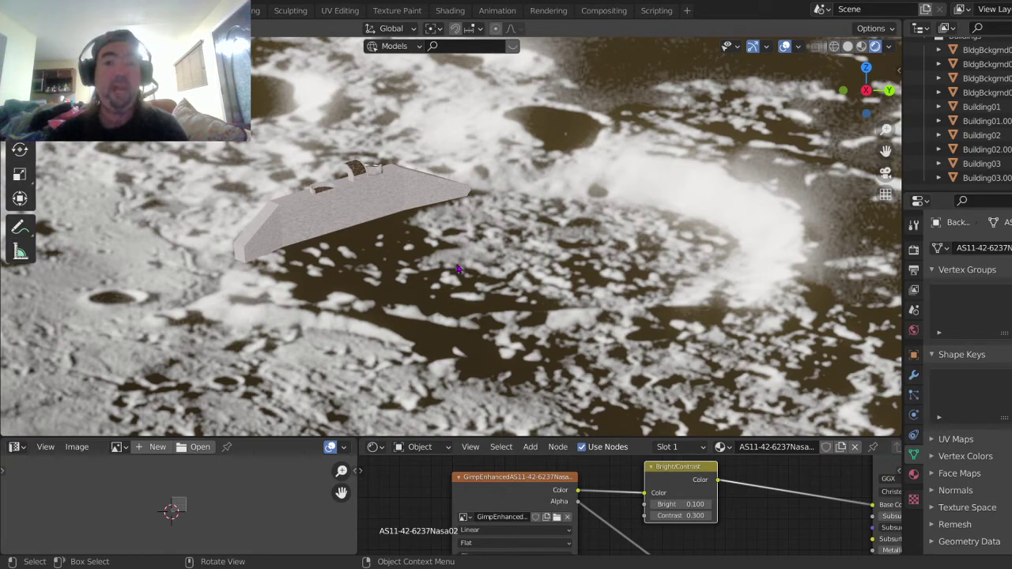
scroll(488, 272, "up", 1)
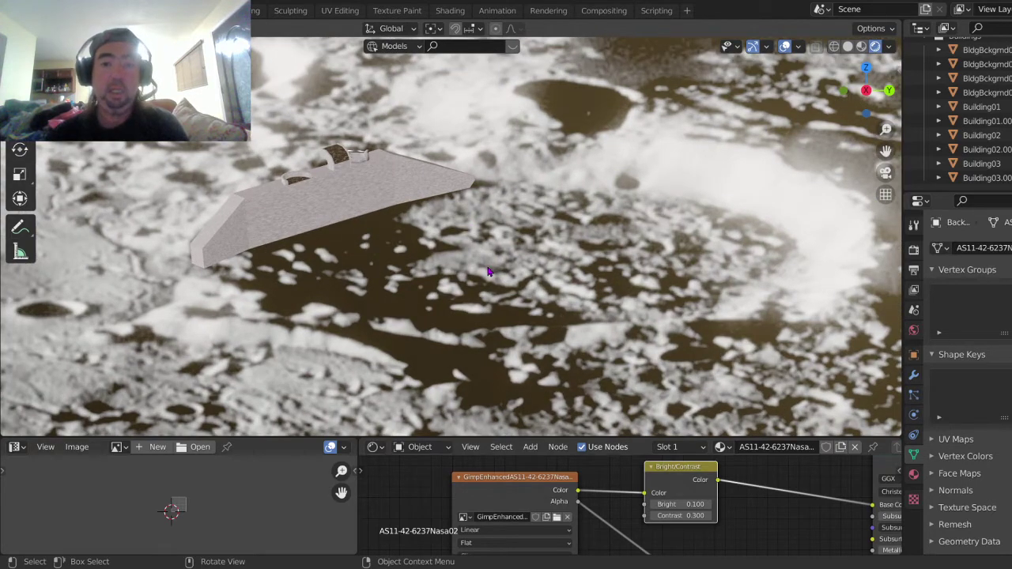
scroll(488, 272, "up", 1)
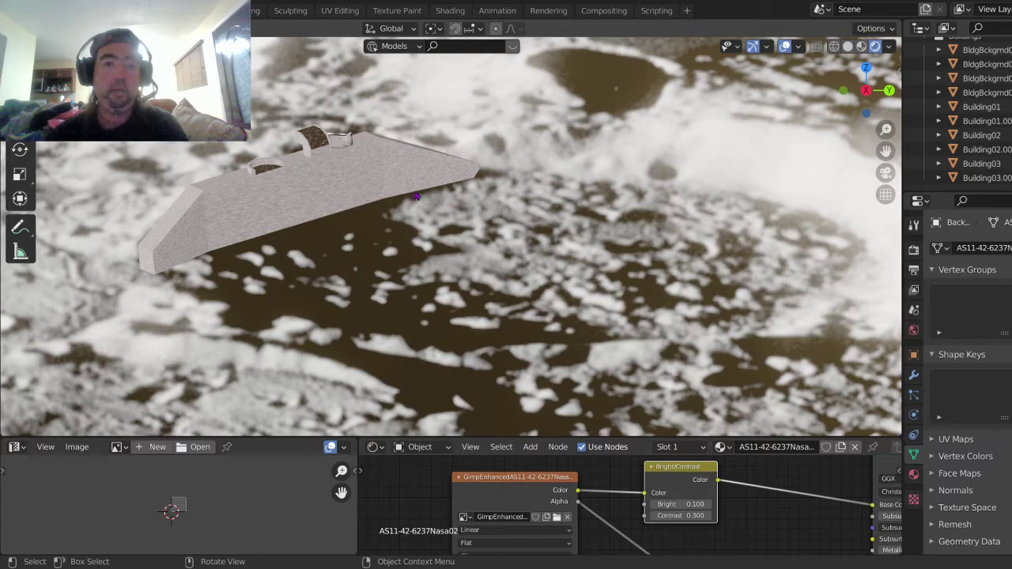
left_click(338, 206)
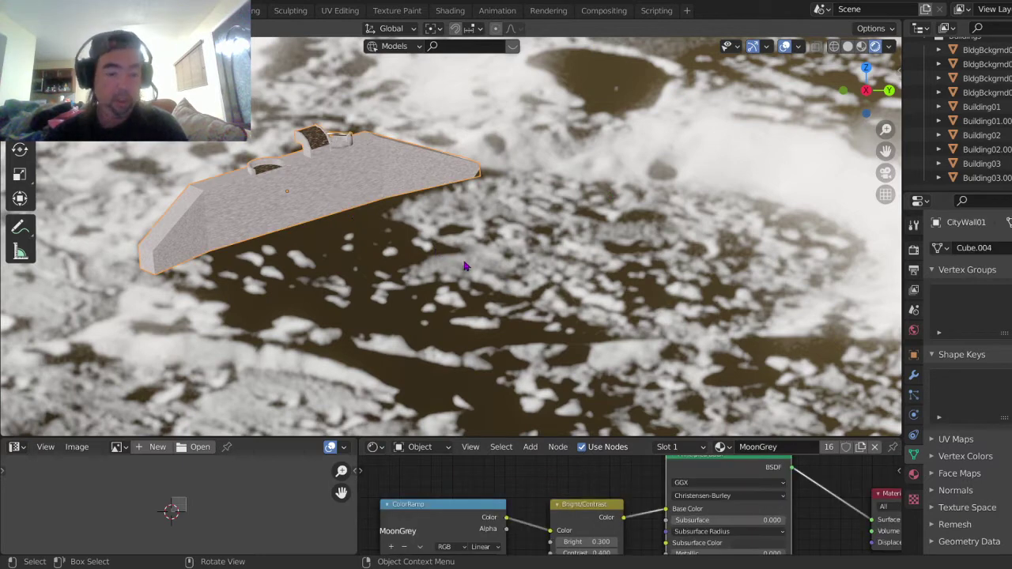
key("g")
key("z")
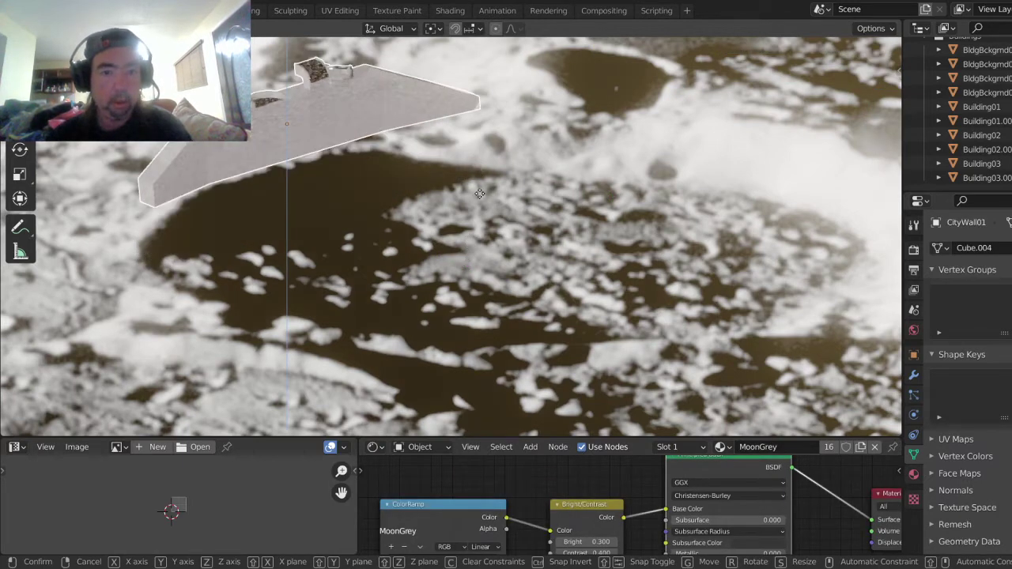
left_click(483, 160)
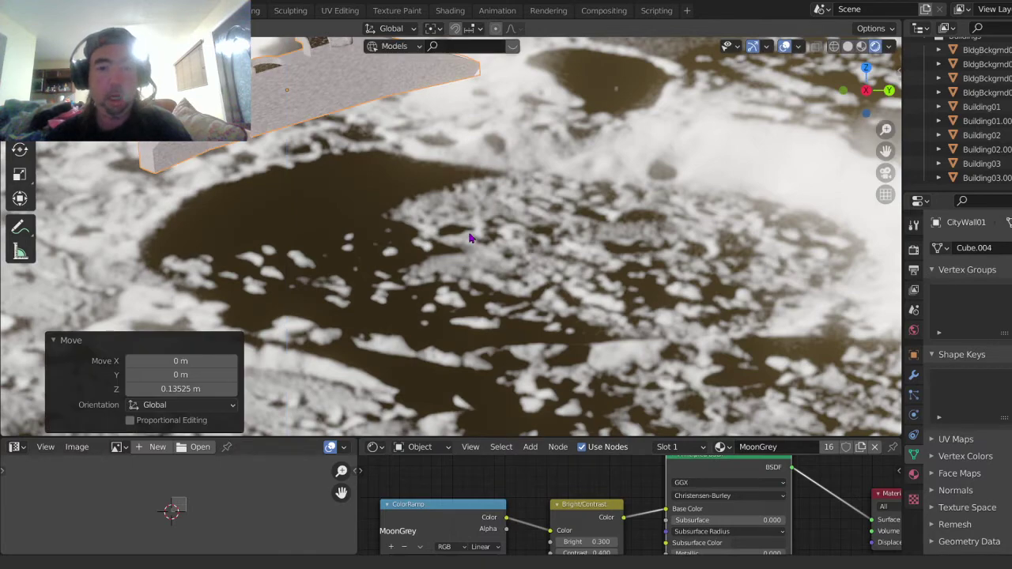
Step: Examine the crater in the moon photo beneath the raised city wall, both close up and with its surroundings
scroll(549, 216, "down", 5)
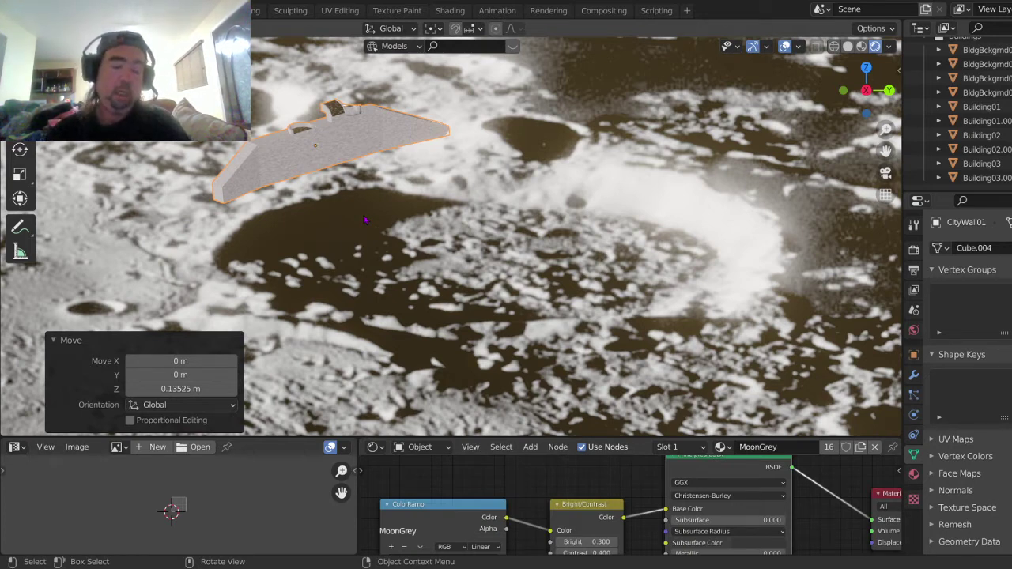
scroll(358, 222, "up", 5)
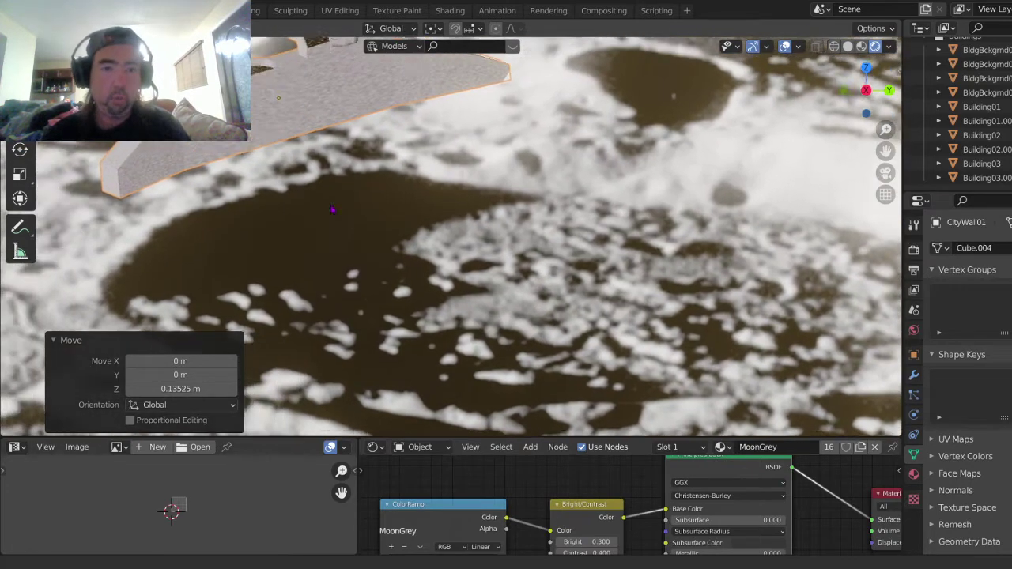
left_click_drag(332, 209, 341, 142)
scroll(342, 143, "down", 4)
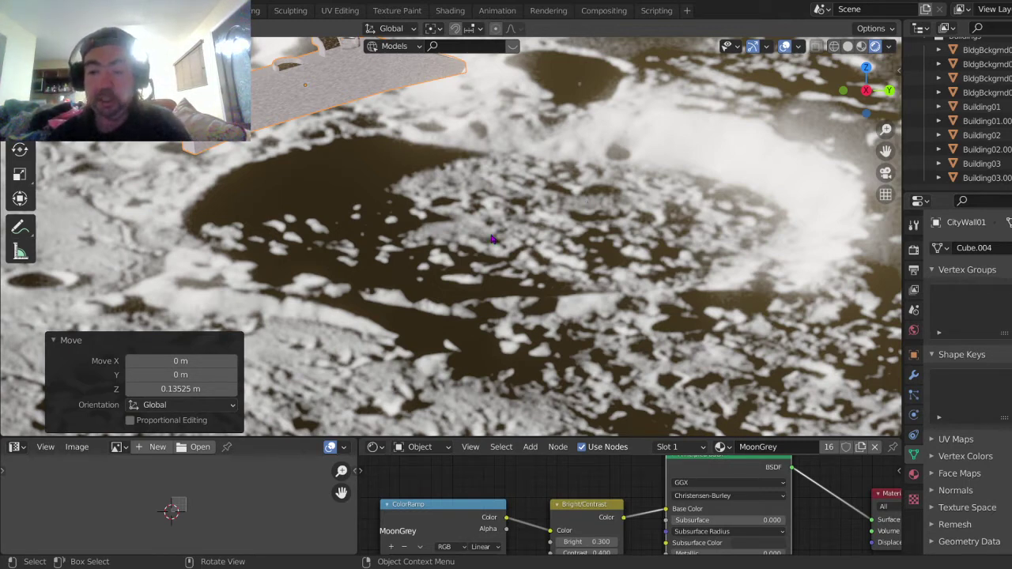
scroll(382, 235, "up", 2)
scroll(382, 234, "down", 1)
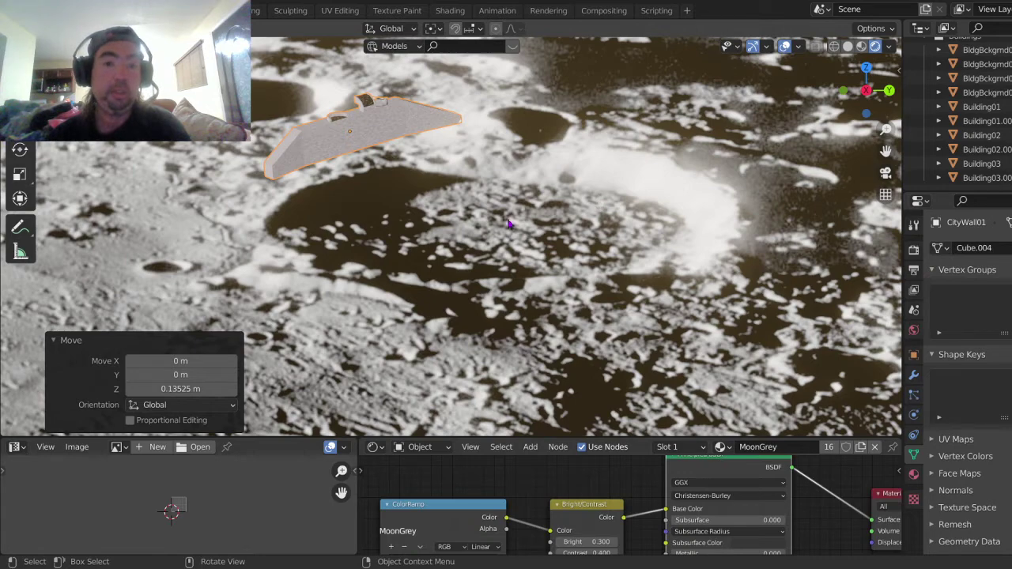
scroll(397, 192, "up", 3)
scroll(422, 232, "down", 1)
left_click_drag(422, 232, 558, 299)
scroll(421, 292, "up", 1)
scroll(422, 287, "down", 1)
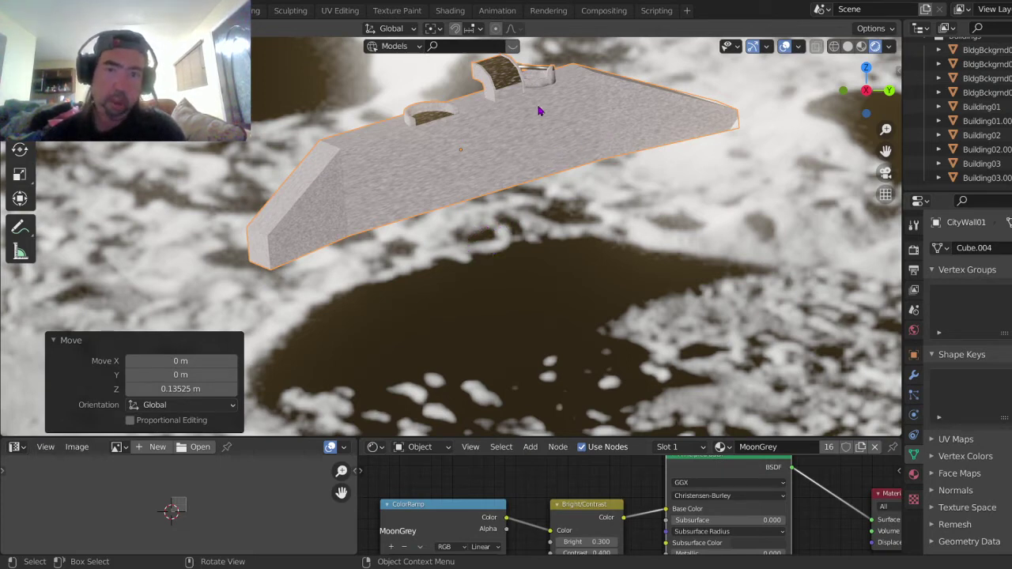
Step: Inspect the city wall model up close, including the curved structures and the cylinder-topped basin along its upper edge
scroll(493, 100, "up", 1)
left_click_drag(501, 109, 427, 192)
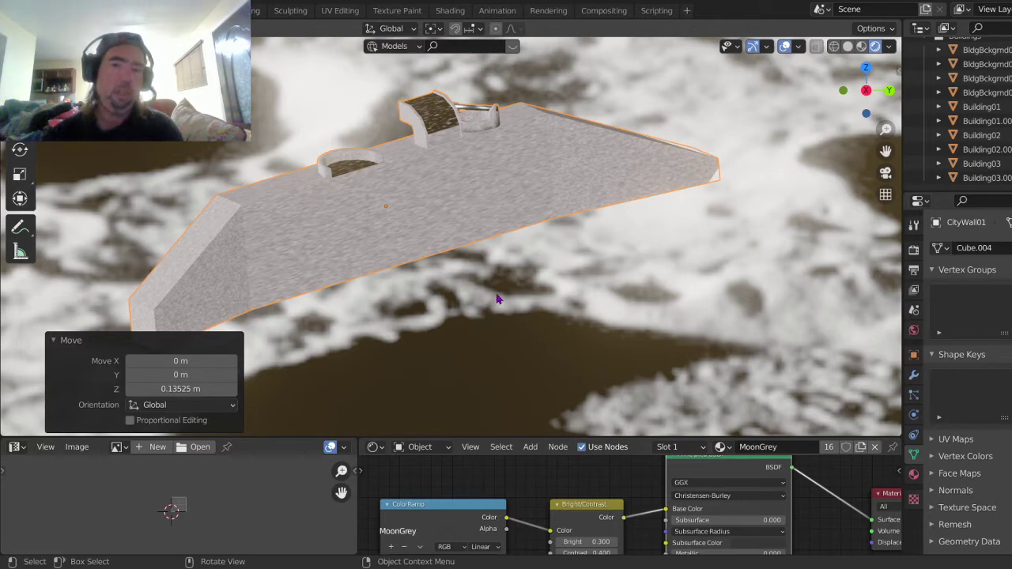
scroll(485, 134, "up", 1)
scroll(487, 130, "up", 2)
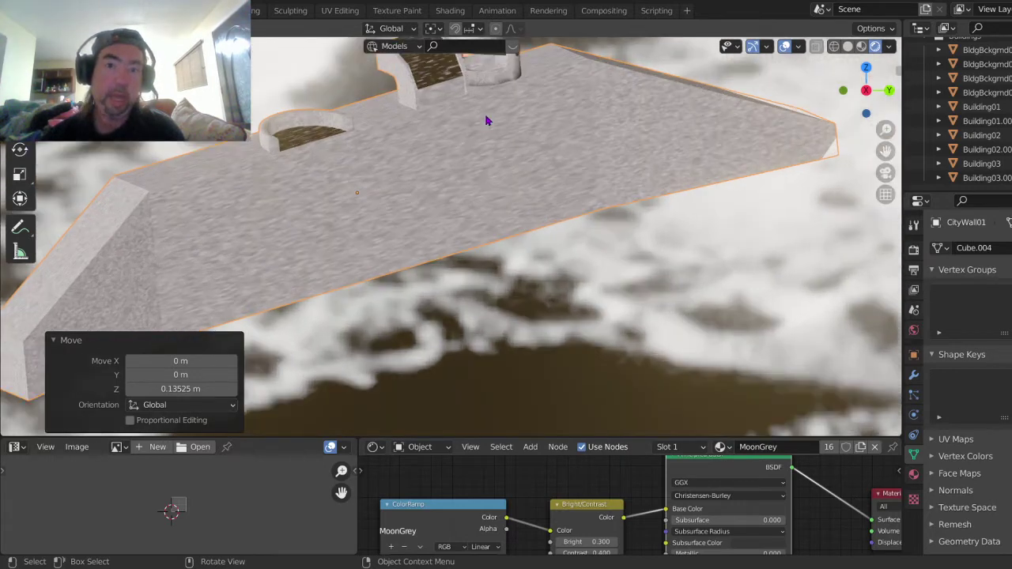
left_click_drag(499, 113, 410, 231)
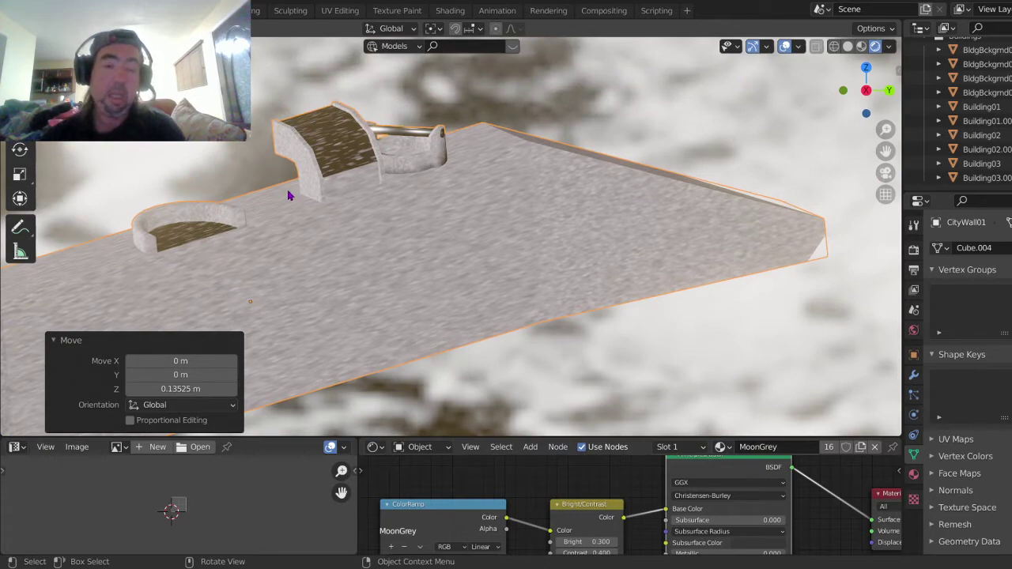
left_click_drag(287, 191, 439, 212)
left_click_drag(233, 169, 46, 155)
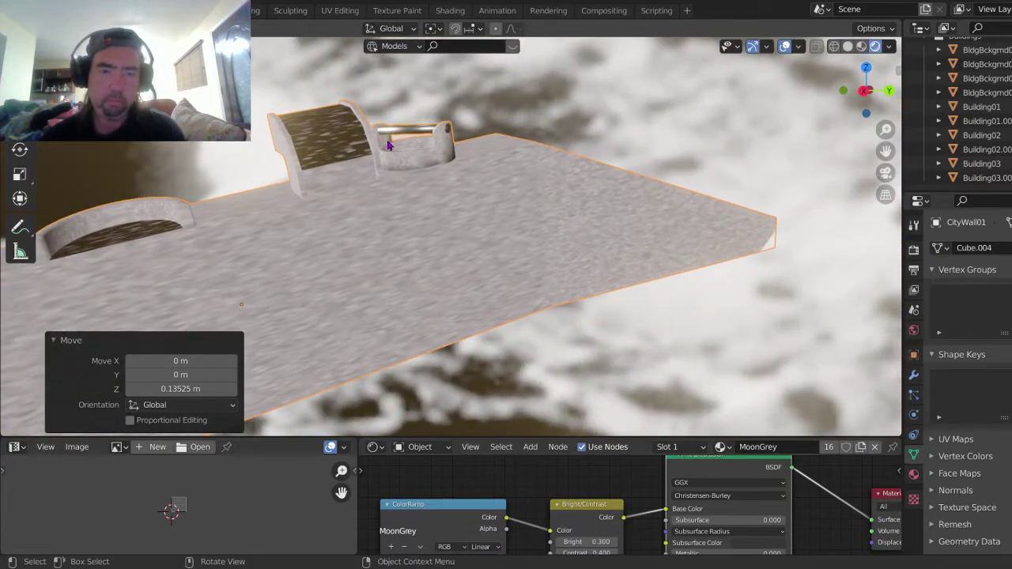
scroll(422, 158, "up", 4)
left_click_drag(410, 122, 321, 230)
scroll(320, 207, "up", 2)
scroll(320, 207, "up", 2)
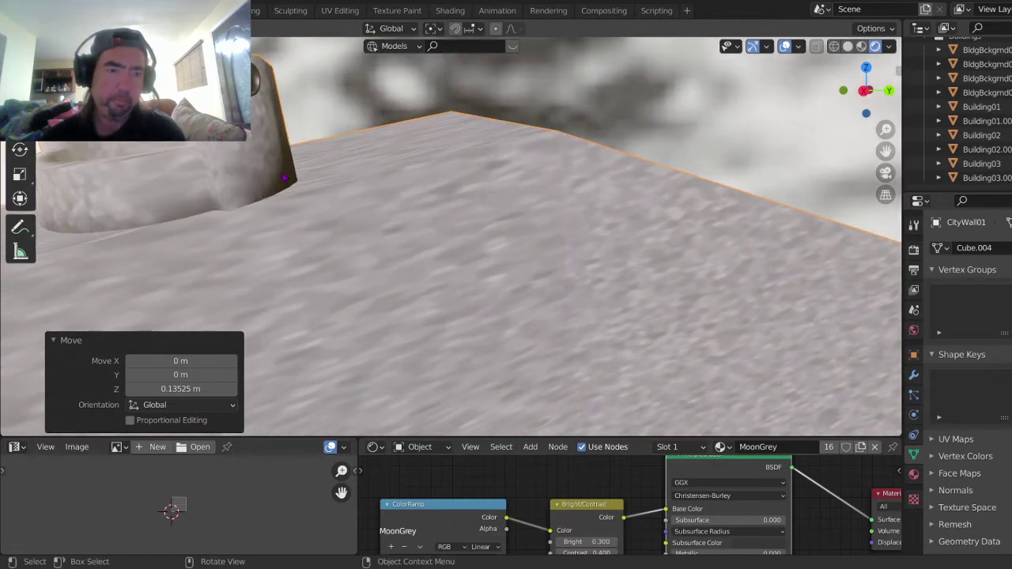
left_click_drag(258, 171, 432, 255)
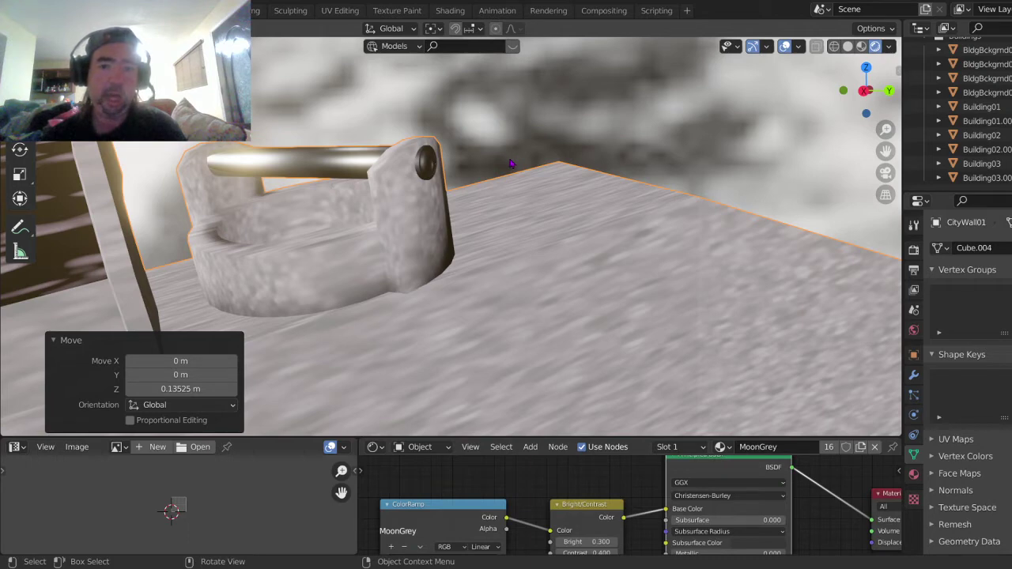
left_click_drag(388, 173, 558, 185)
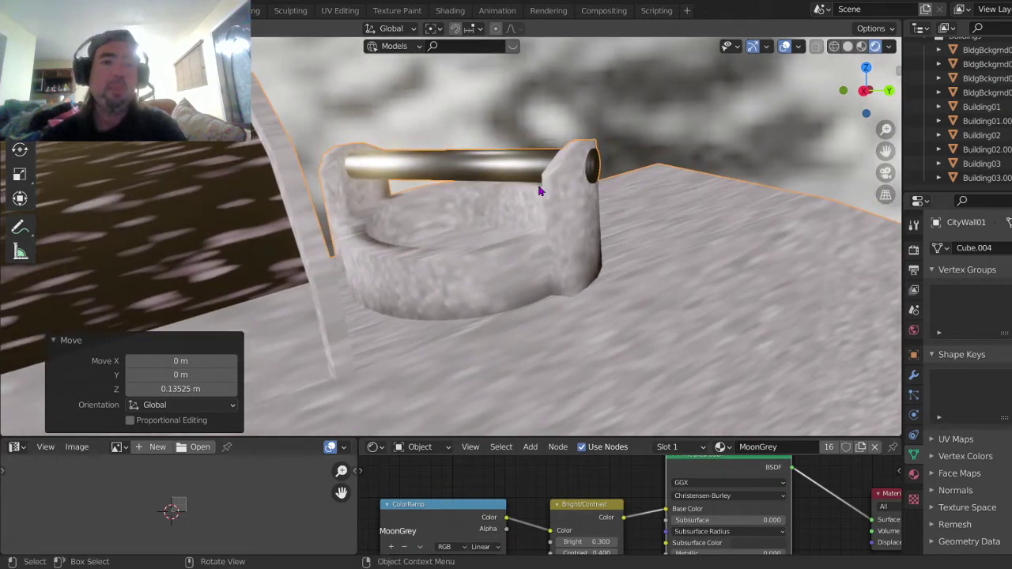
Step: Examine the crater rim in the moon photo directly below the lower edge of the city wall
scroll(507, 200, "down", 3)
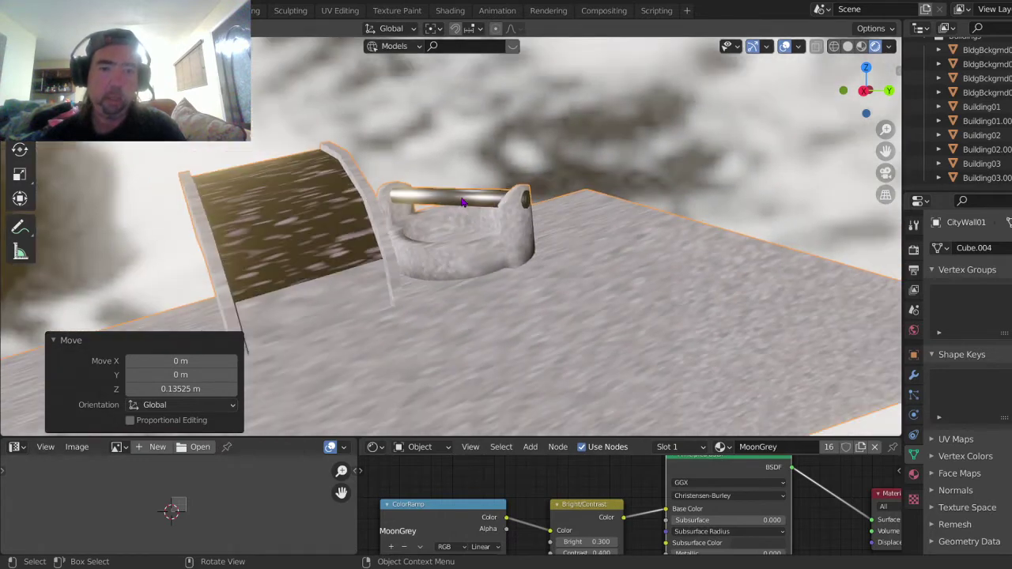
scroll(444, 199, "down", 4)
left_click_drag(459, 250, 517, 121)
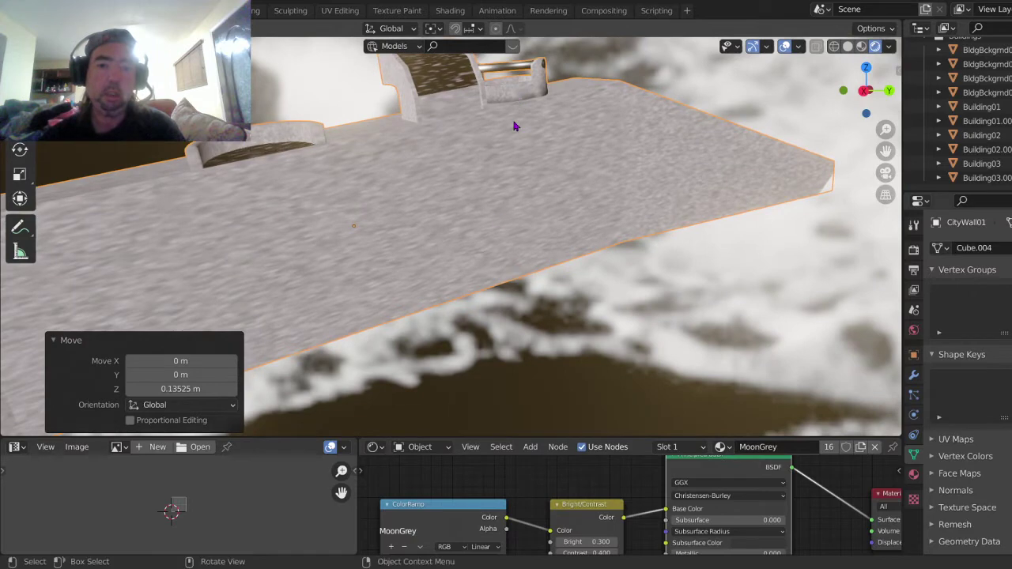
left_click_drag(508, 362, 520, 343)
left_click_drag(513, 253, 509, 254)
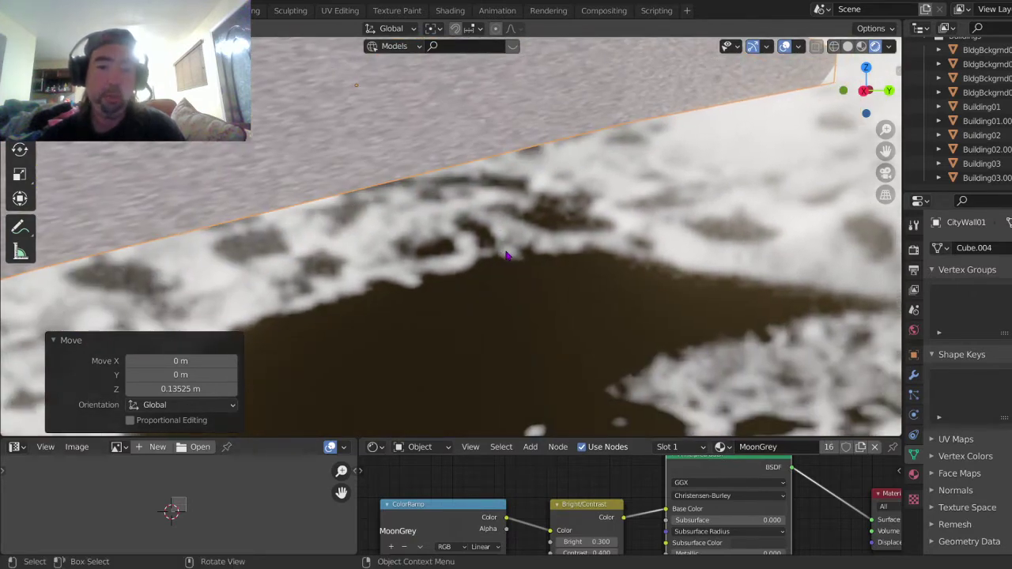
scroll(543, 262, "up", 2)
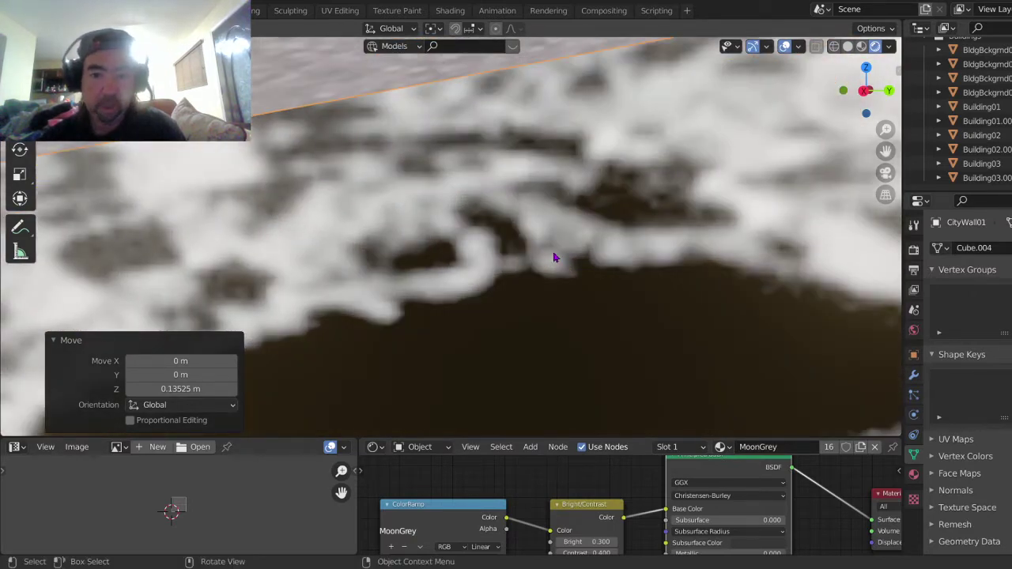
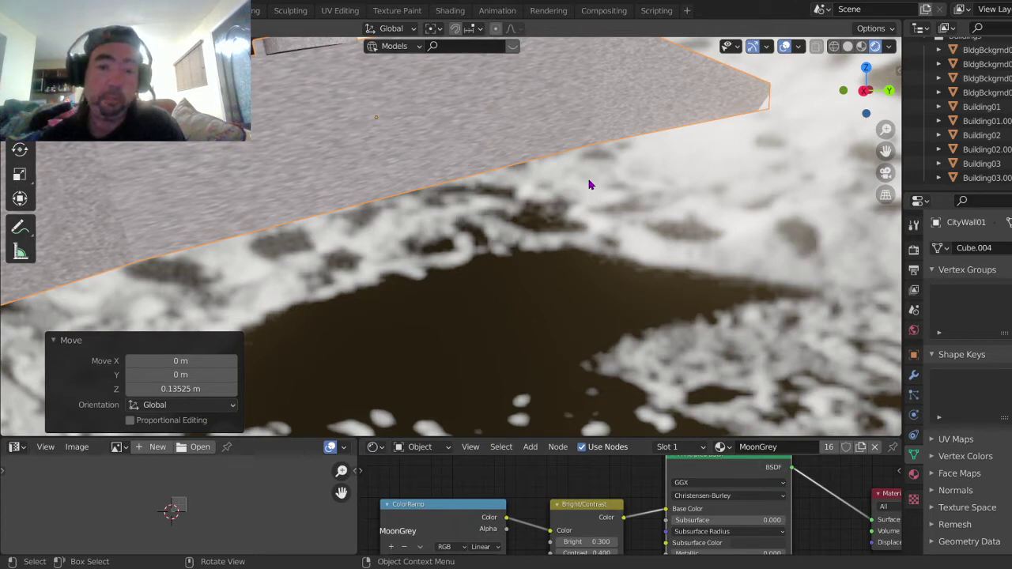
Step: Undo the last vertical move of the city wall
scroll(589, 185, "down", 3)
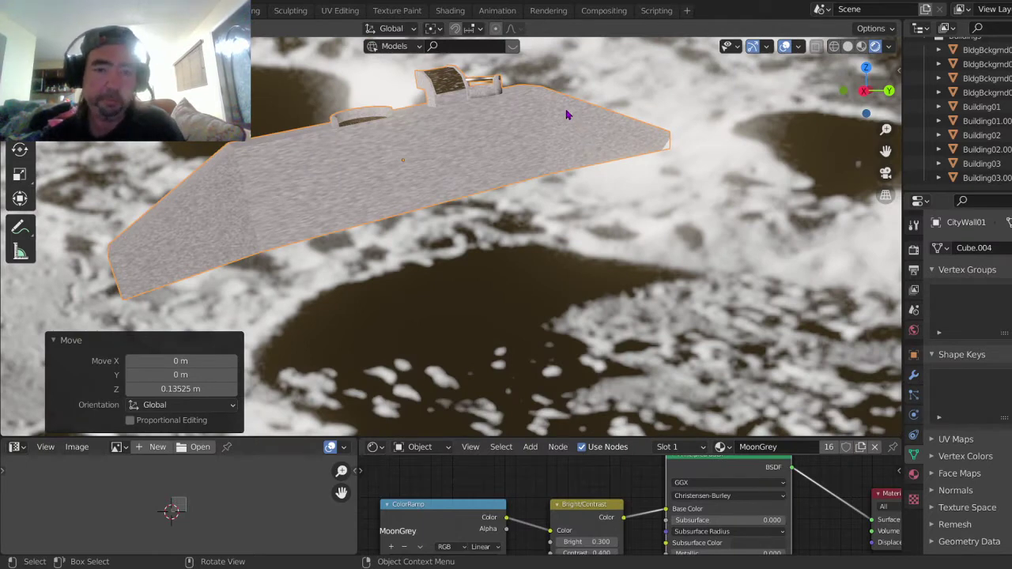
scroll(566, 115, "down", 2)
scroll(566, 113, "down", 1)
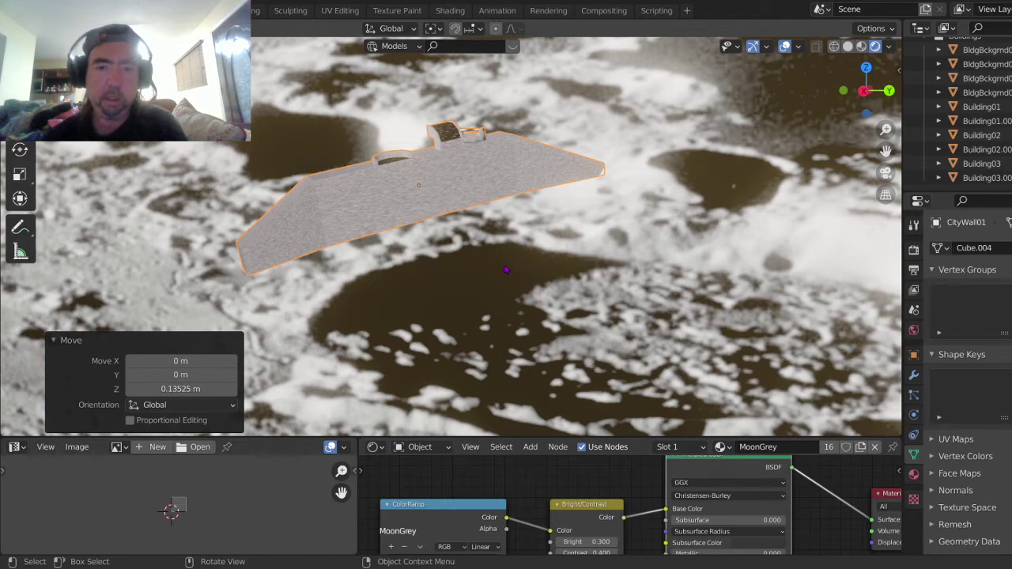
scroll(502, 261, "down", 3)
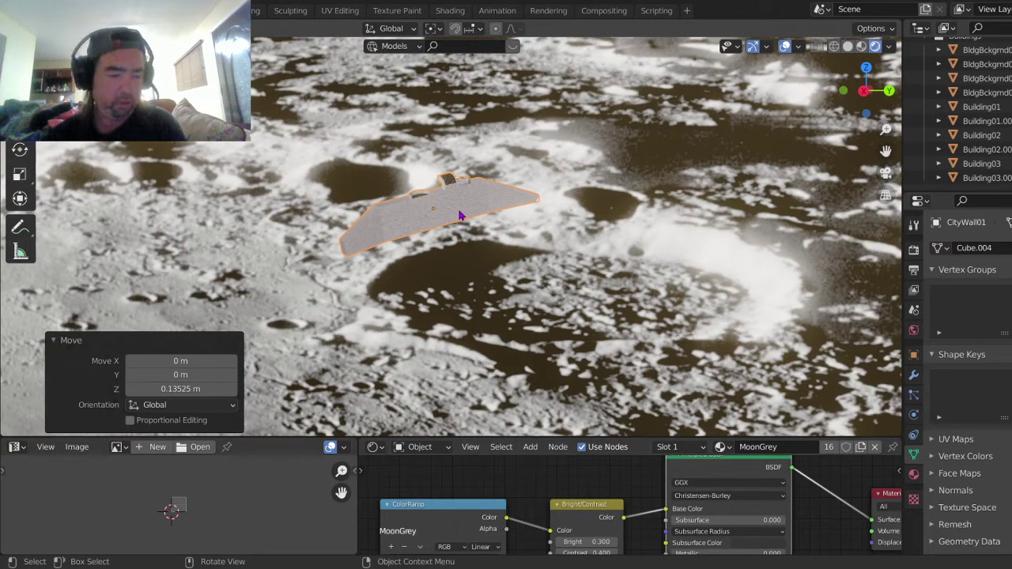
key("ctrl+z")
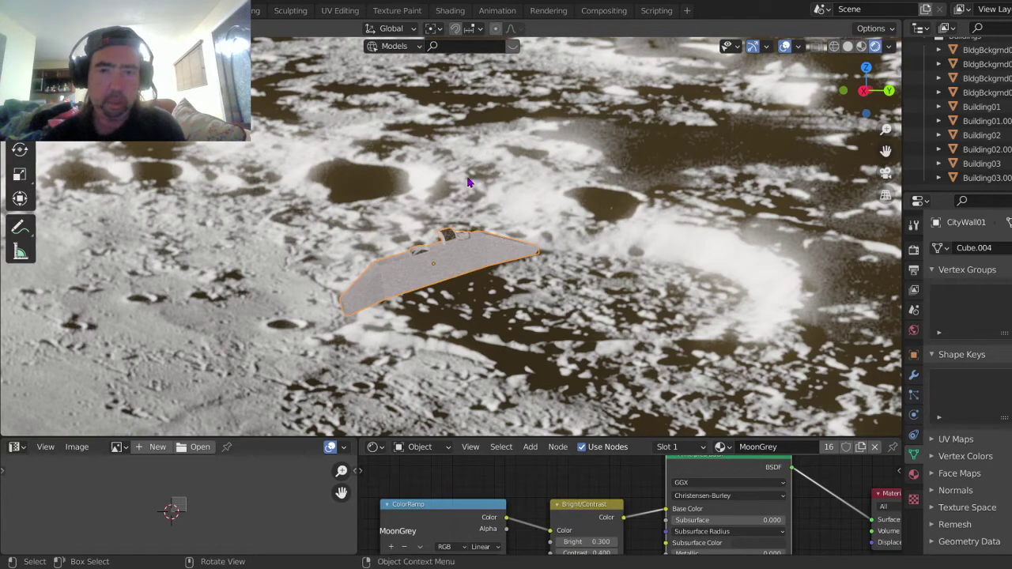
Step: Raise the pale background building beside the dark speckled one on the photo's horizon by about 0.048 m along Z
left_click_drag(478, 140, 454, 285)
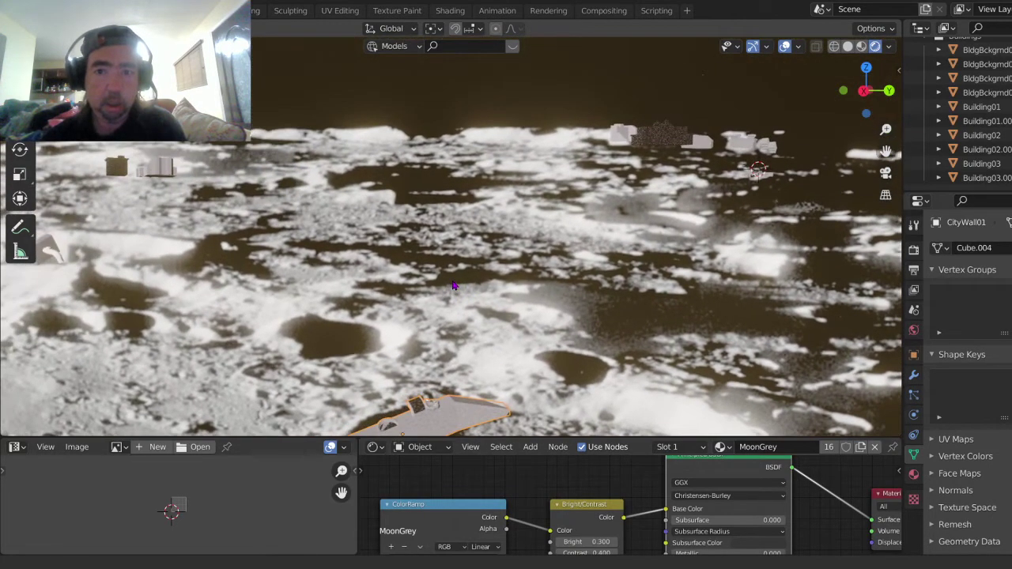
scroll(510, 204, "down", 2)
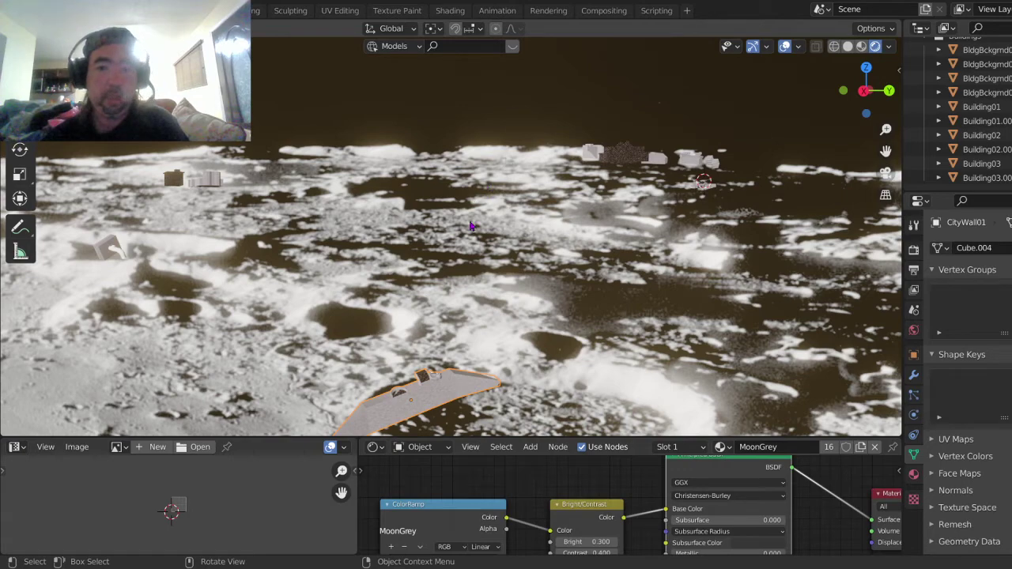
scroll(615, 234, "up", 1)
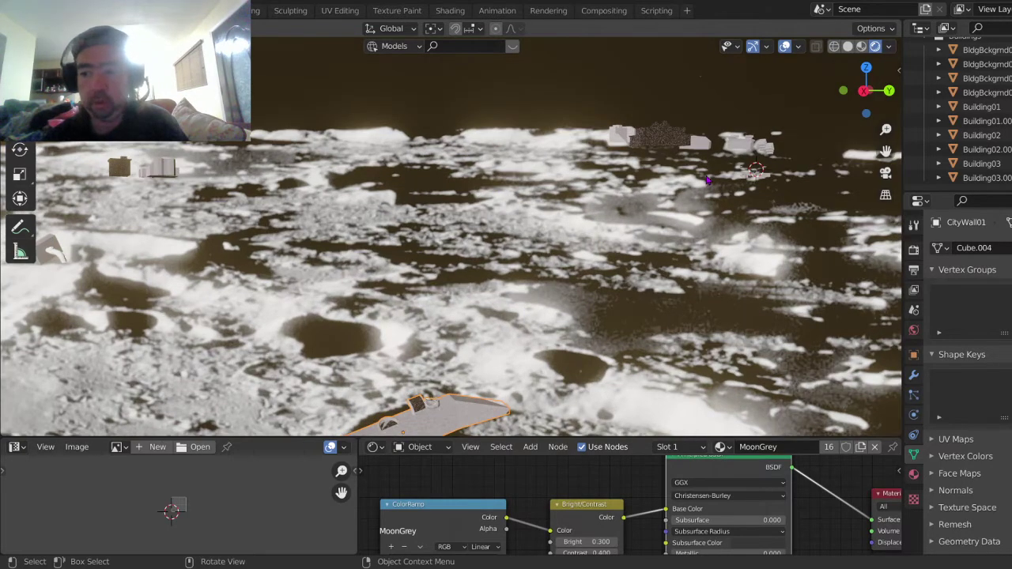
scroll(708, 180, "up", 4)
left_click_drag(719, 136, 411, 281)
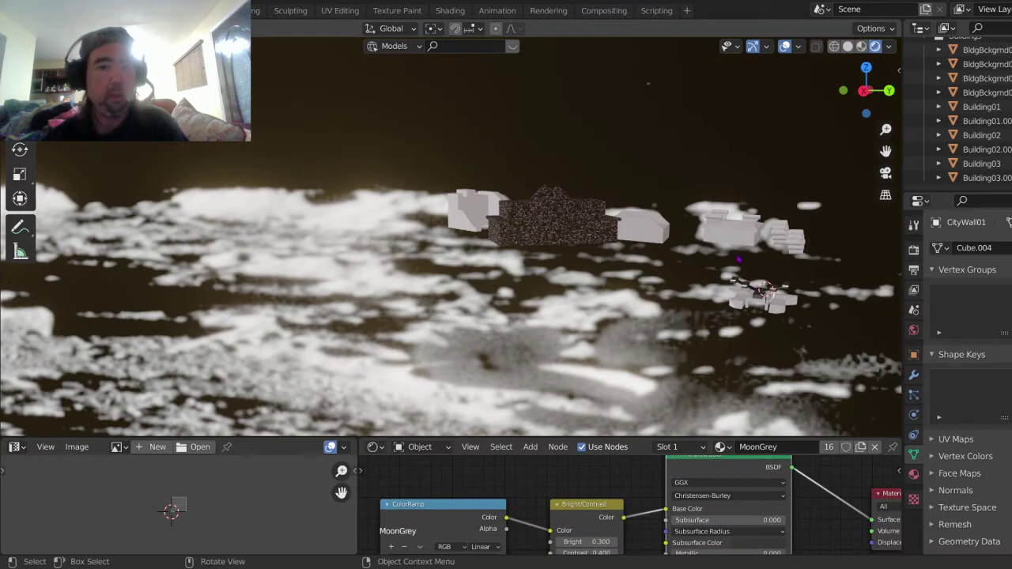
scroll(493, 244, "up", 3)
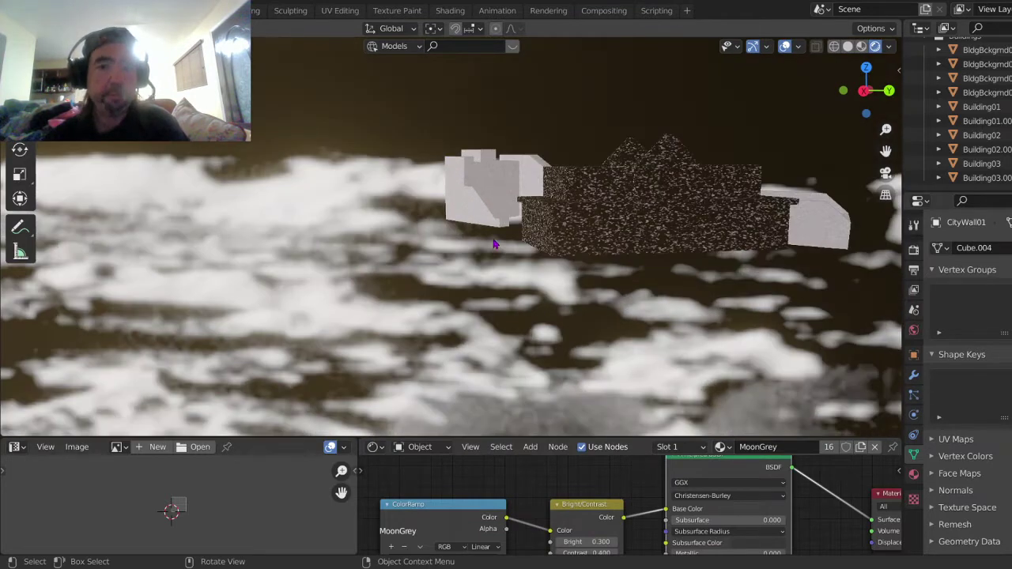
scroll(493, 244, "up", 1)
left_click(487, 179)
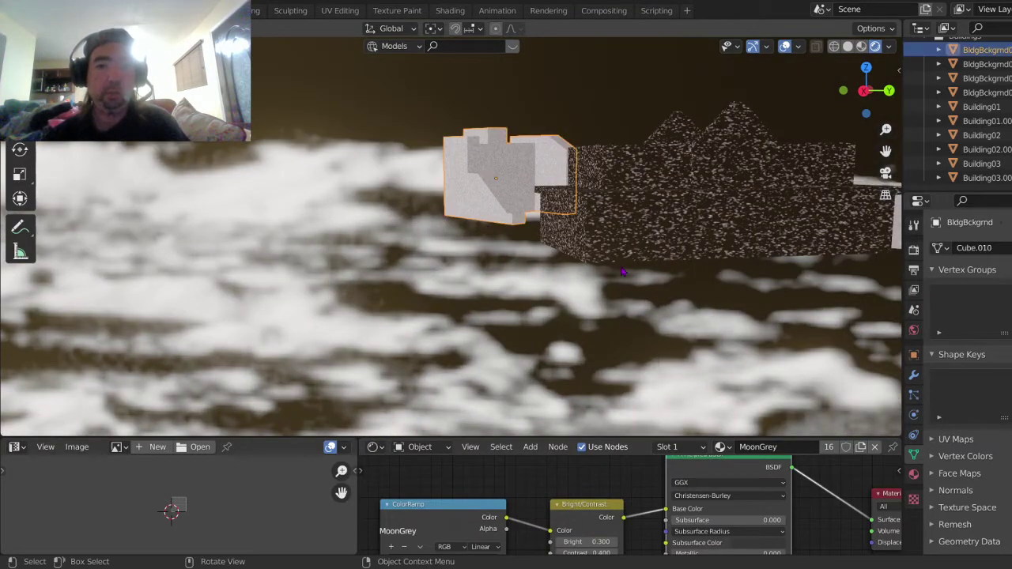
key("g")
key("z")
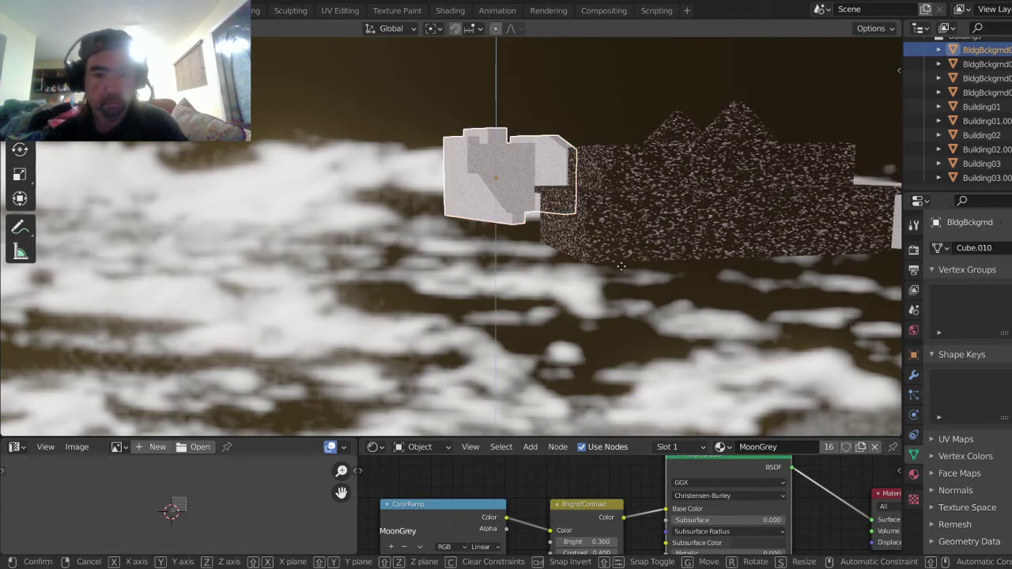
left_click(636, 172)
Step: Hide the dark speckled building with the twin peaks on the horizon
left_click_drag(628, 140, 573, 253)
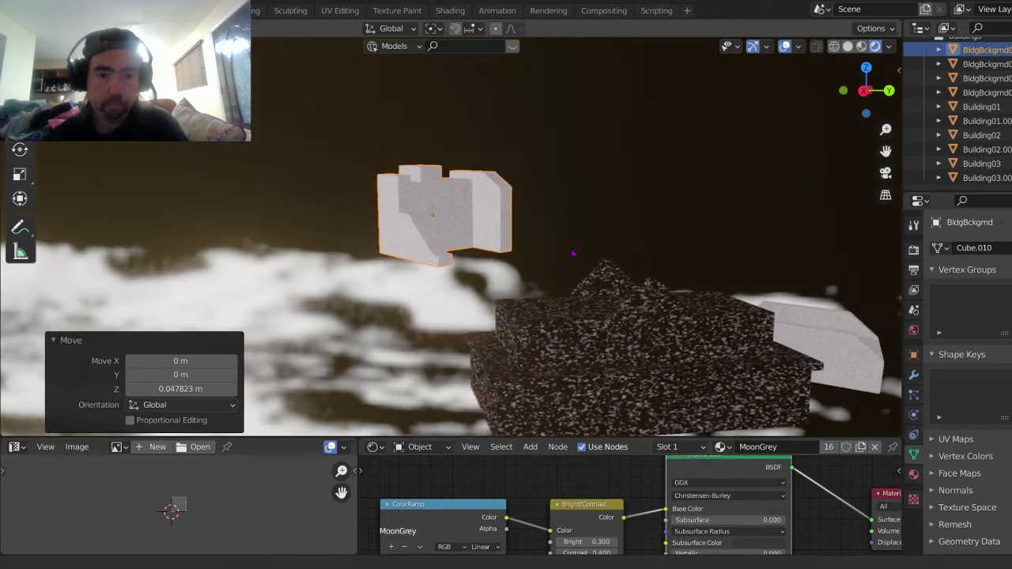
left_click(573, 253)
left_click(577, 322)
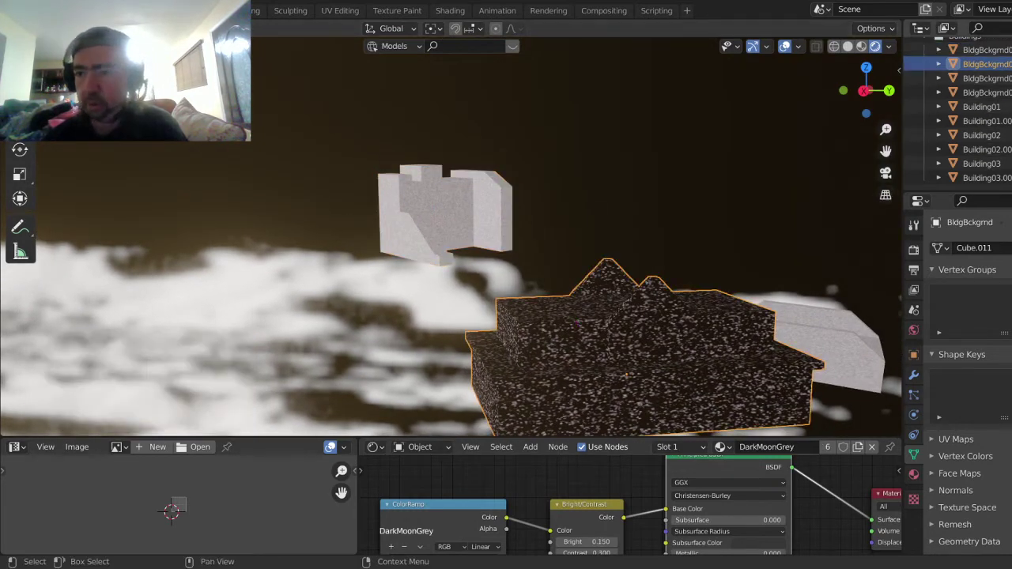
key("h")
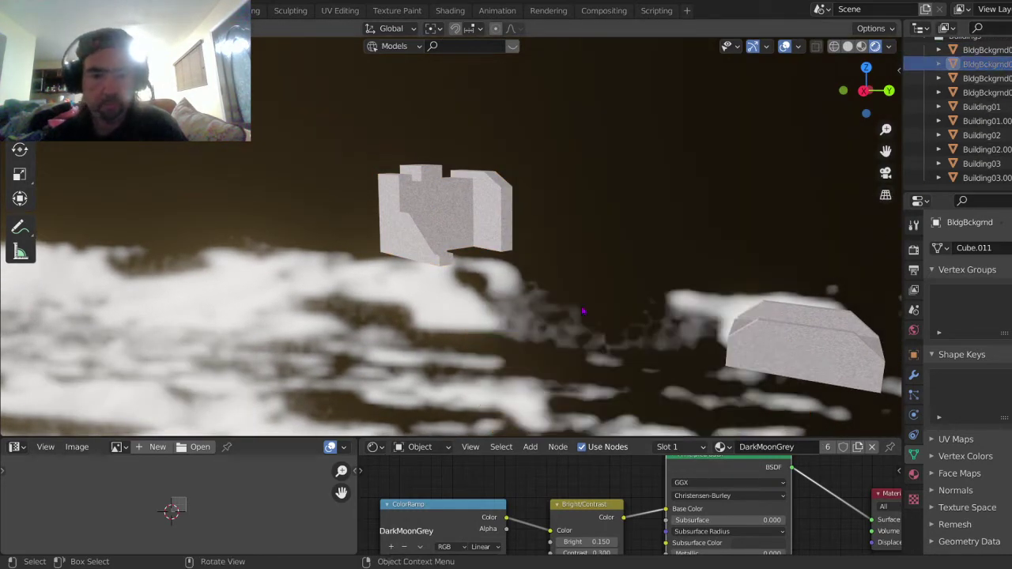
Step: Compare the raised background building with the bright formation in the moon photo directly beneath it
left_click(436, 191)
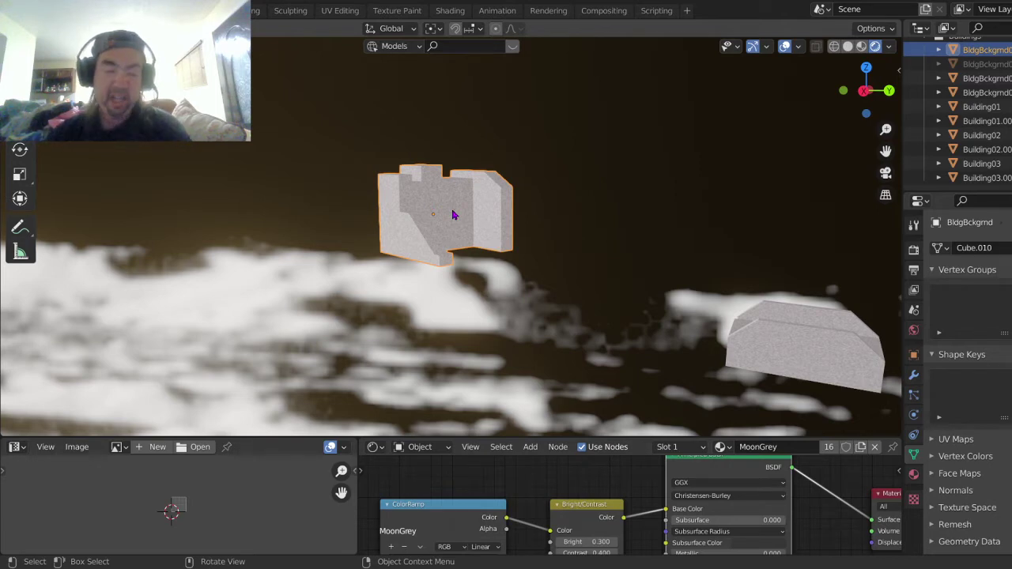
left_click_drag(453, 214, 499, 158)
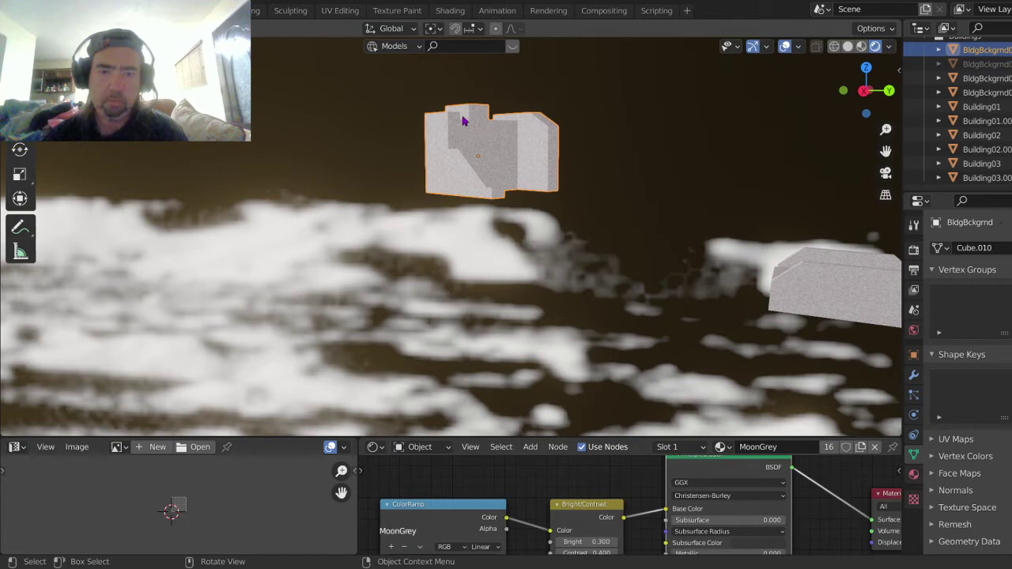
left_click_drag(462, 196, 511, 188)
scroll(504, 181, "up", 1)
scroll(506, 184, "up", 2)
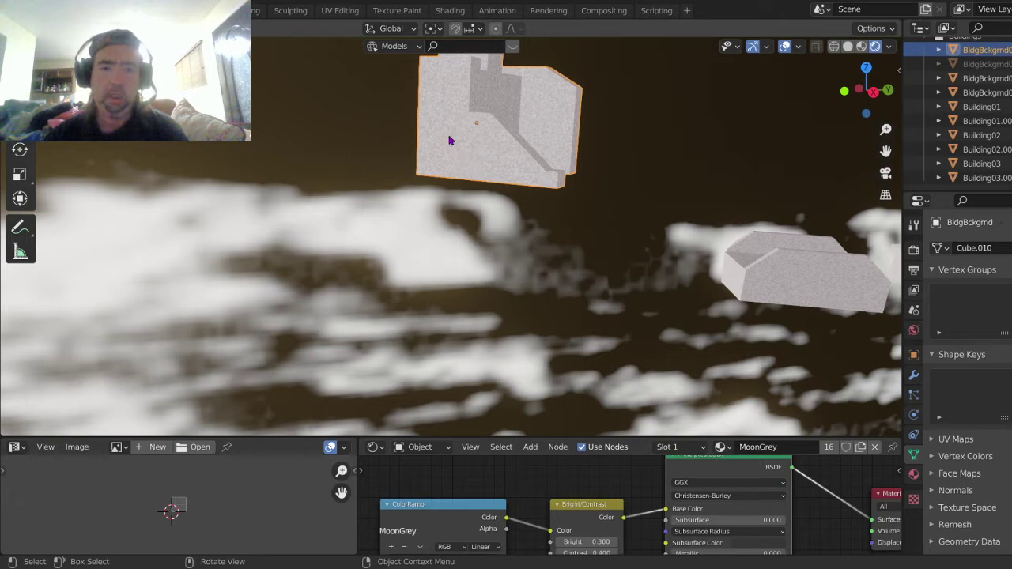
left_click(464, 109)
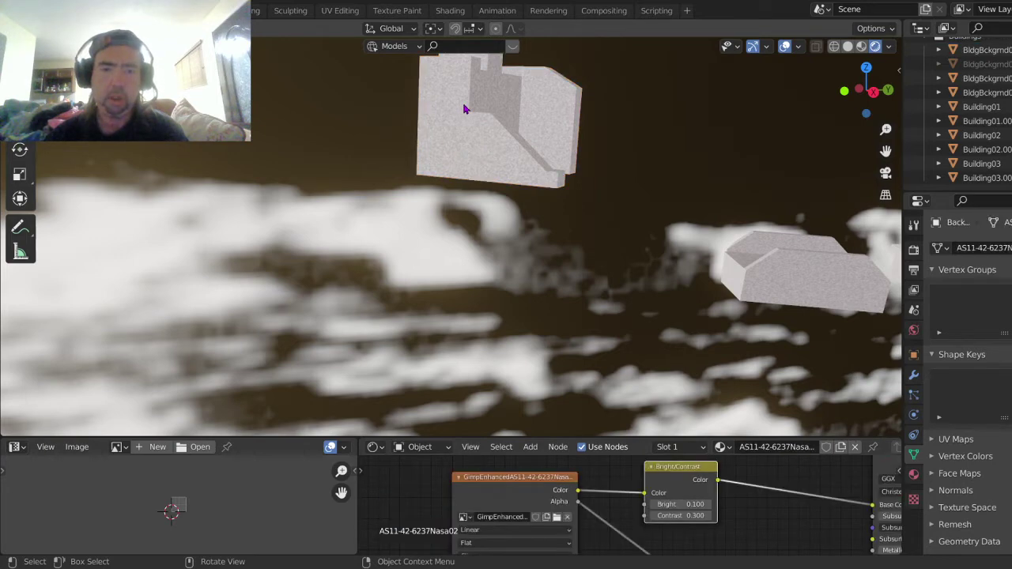
left_click(464, 109)
Step: Inspect the raised background building up close from several angles, including its back wall, stepped top and projecting side walls
left_click_drag(464, 101, 407, 113)
scroll(518, 136, "up", 2)
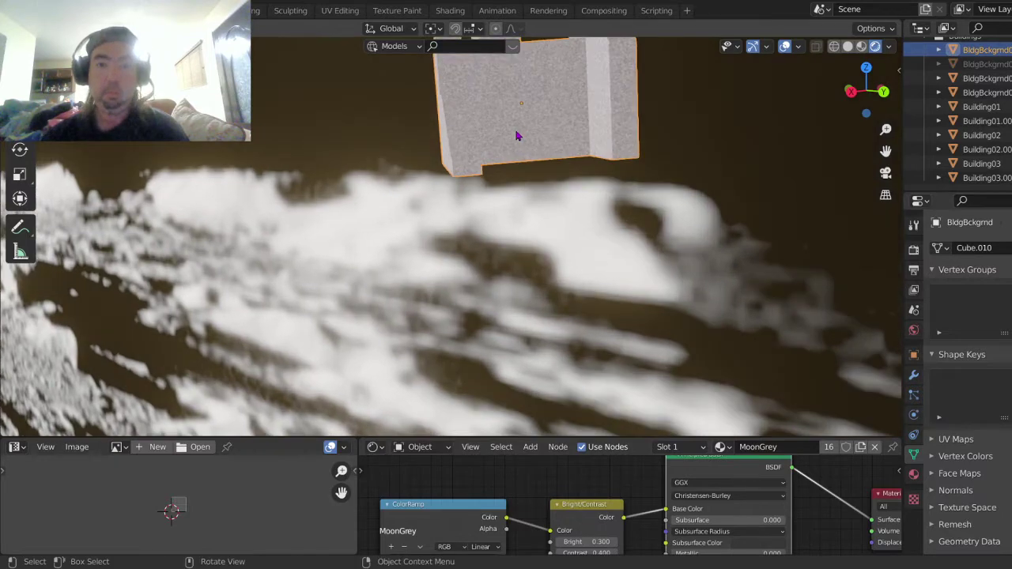
scroll(521, 127, "down", 1)
left_click_drag(524, 117, 423, 209)
scroll(384, 161, "up", 4)
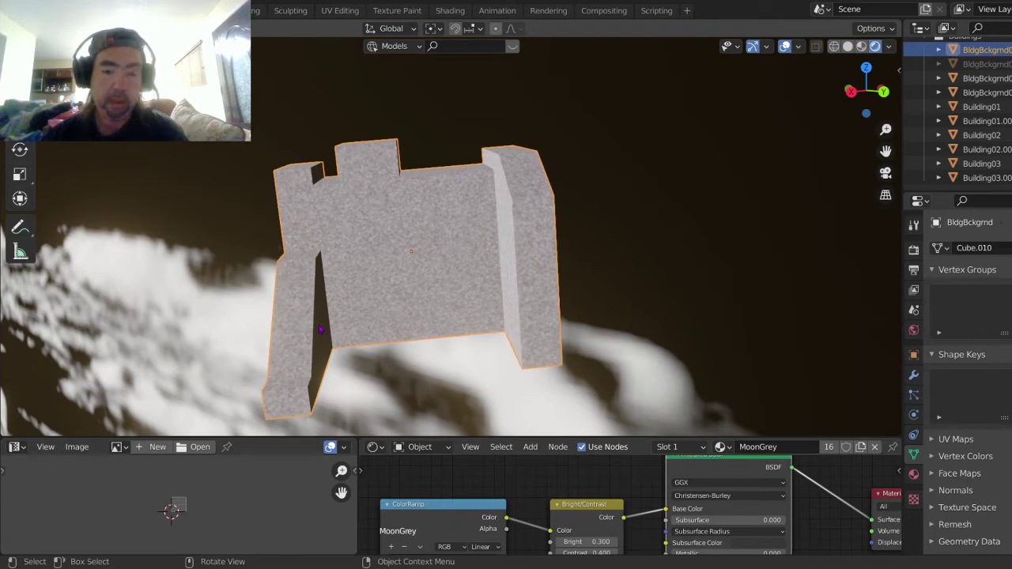
left_click_drag(506, 313, 537, 306)
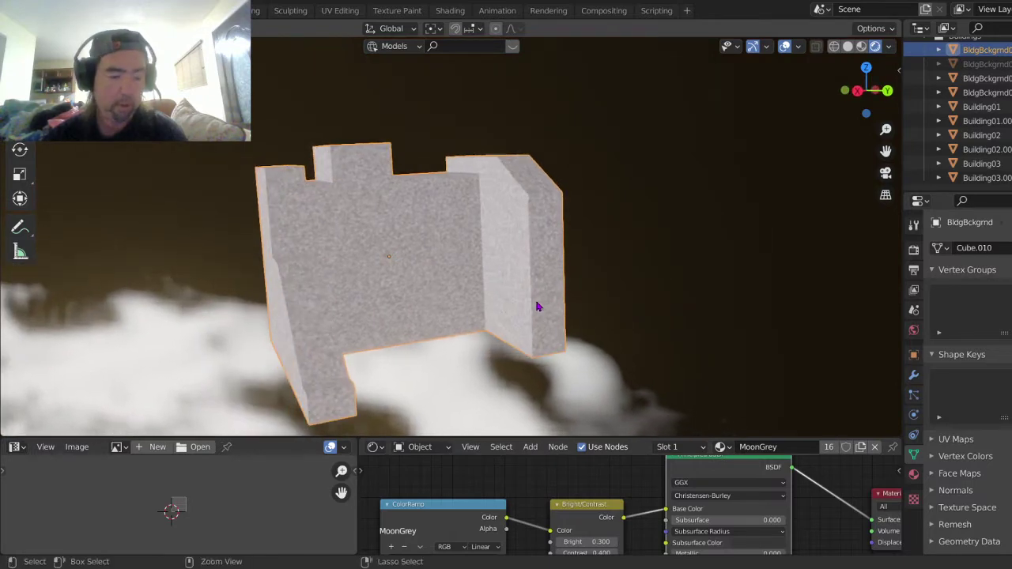
left_click(536, 307)
left_click(536, 304)
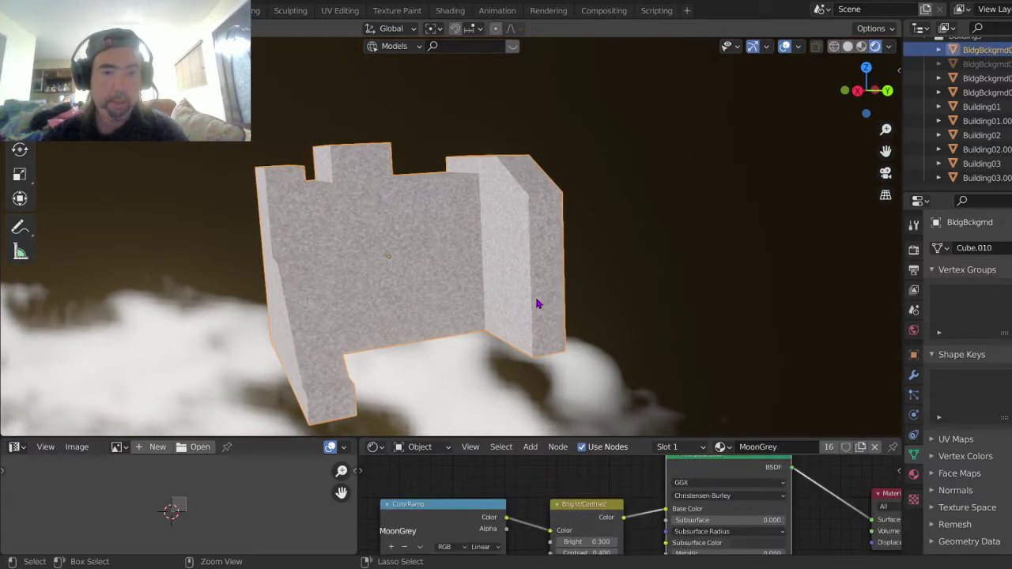
Step: Undo the hiding of the dark speckled building and the vertical move of the pale background building
key("ctrl+z")
key("ctrl+z")
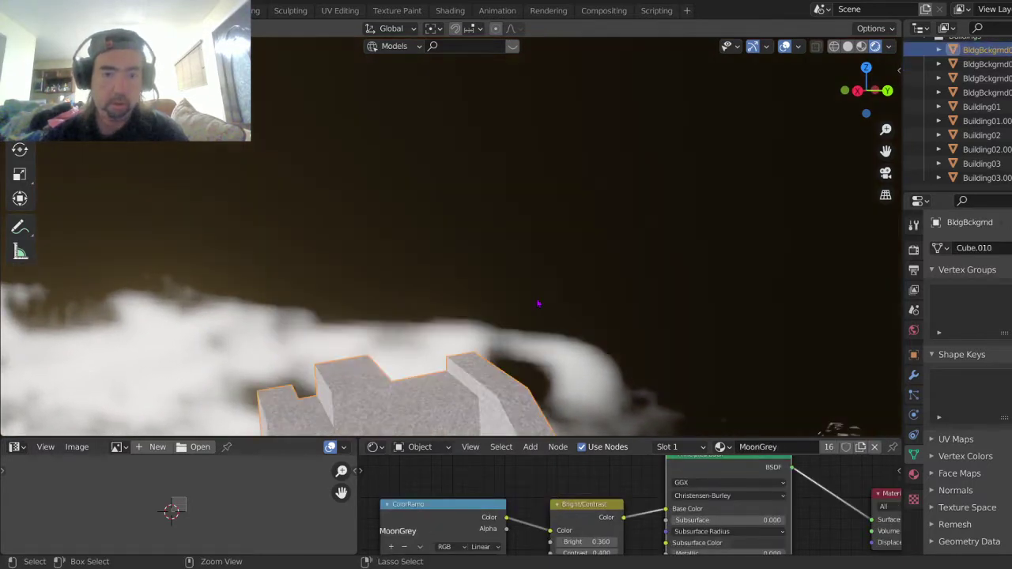
scroll(498, 314, "down", 6)
scroll(462, 325, "down", 14)
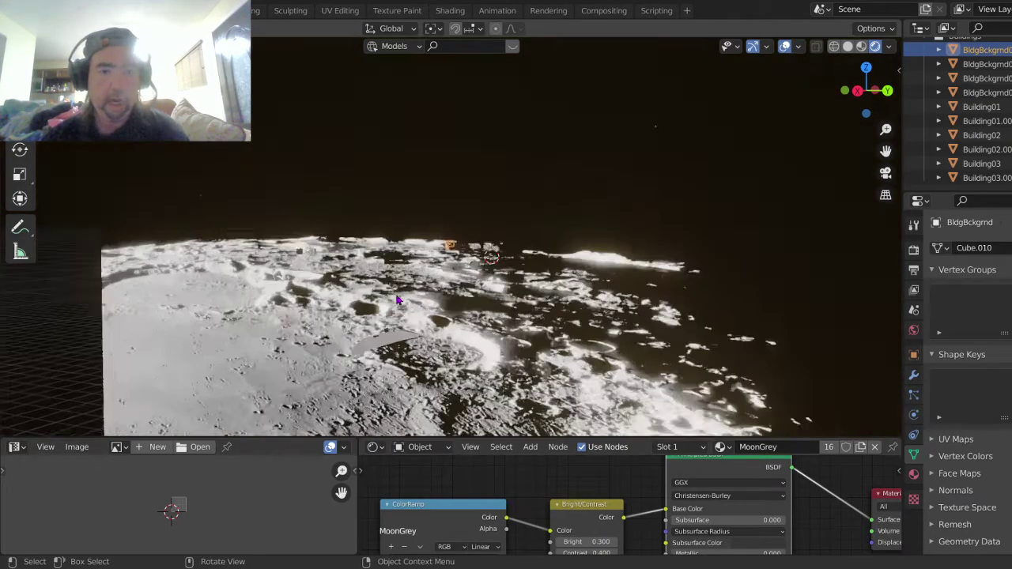
scroll(387, 300, "up", 2)
key("ctrl+z")
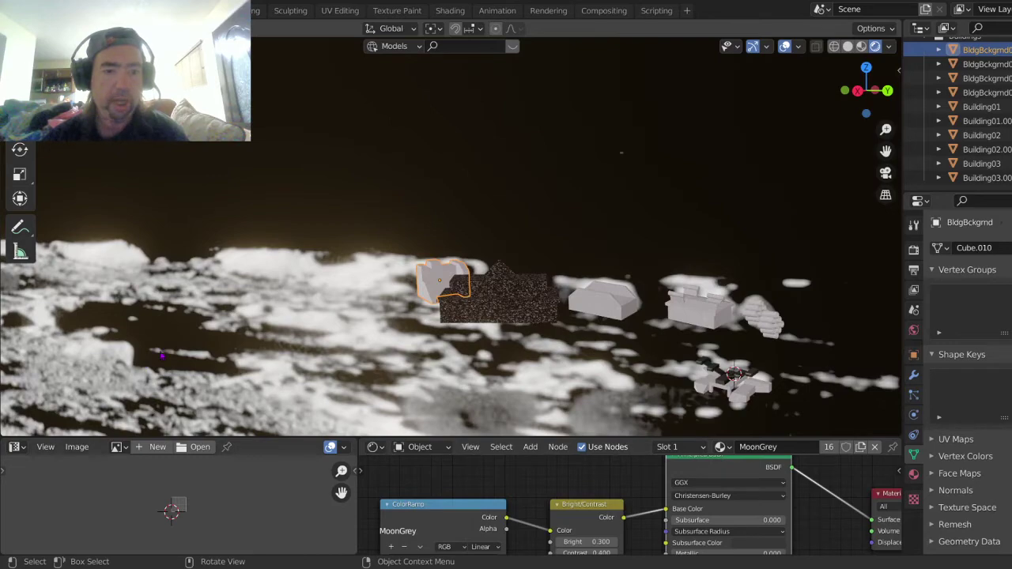
Step: Select the horizontal moon terrain below the upright photo and examine its relief edge-on and up close
scroll(279, 371, "down", 15)
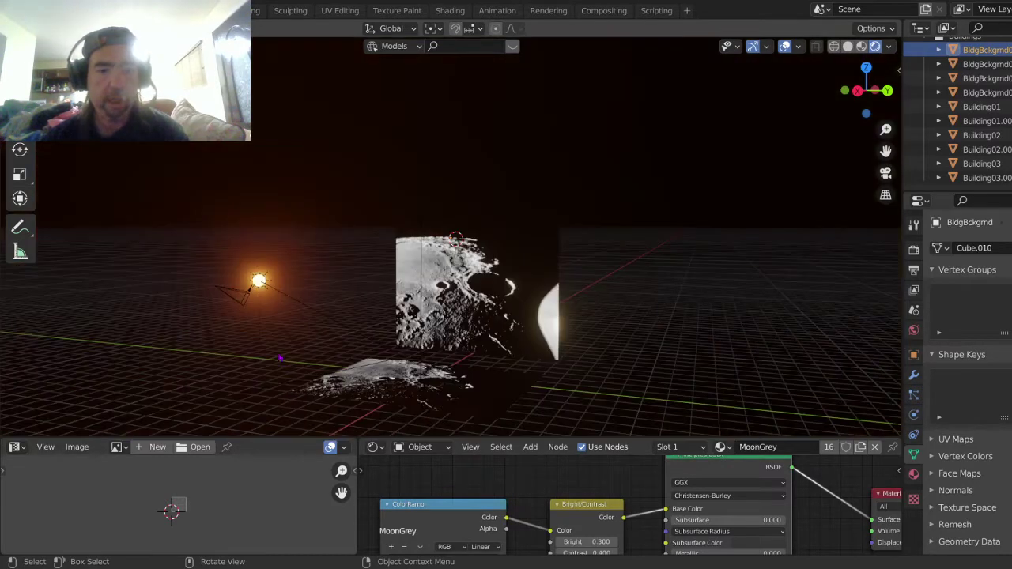
left_click_drag(369, 386, 441, 340)
left_click(478, 338)
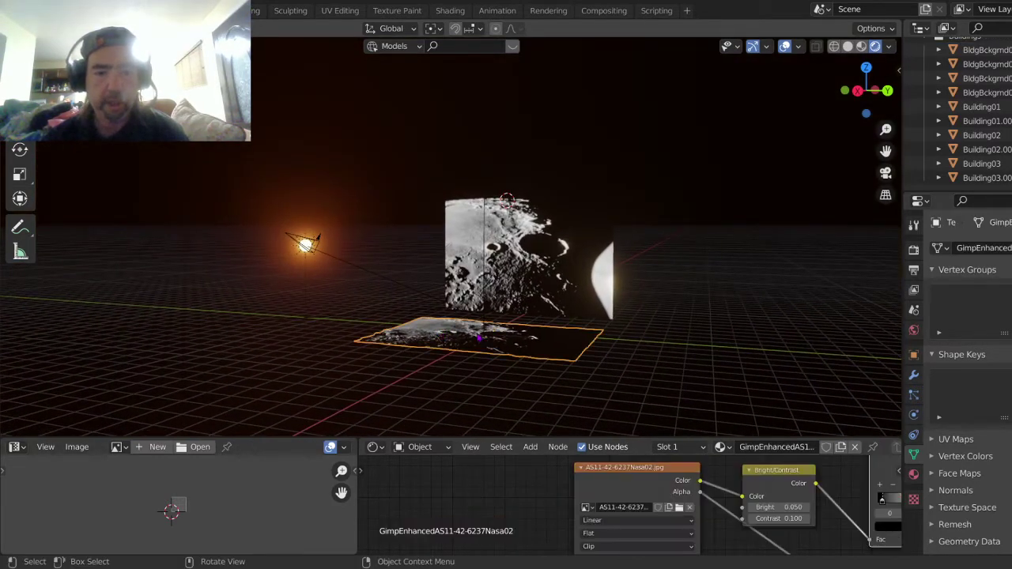
key("KP_3")
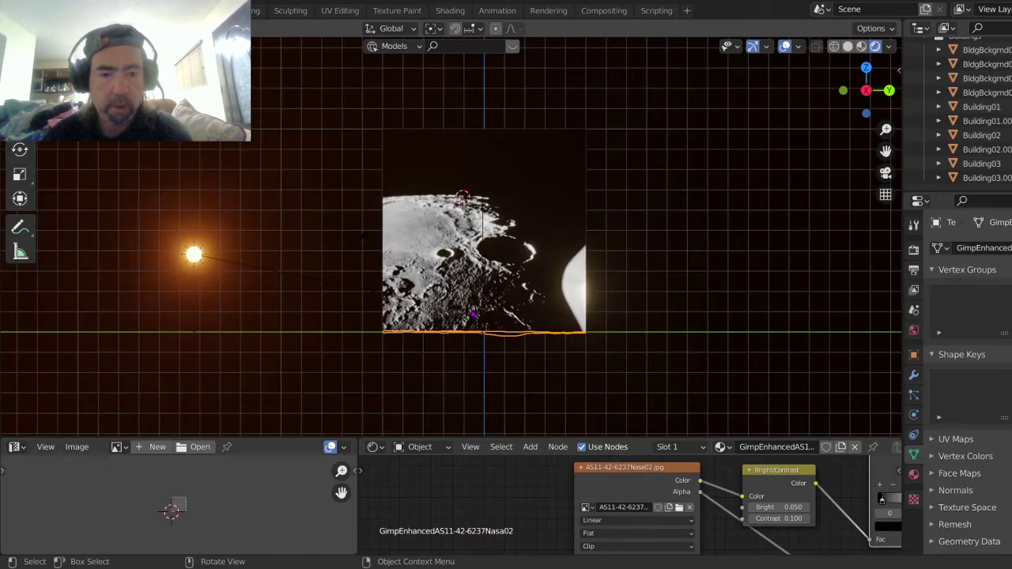
scroll(451, 236, "up", 4)
left_click_drag(450, 282, 355, 276)
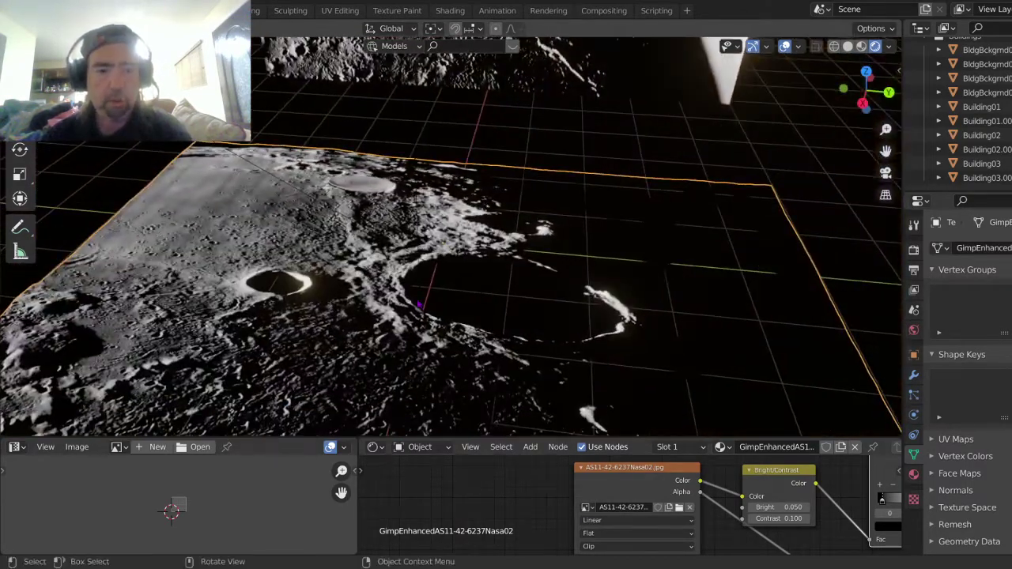
scroll(451, 237, "up", 2)
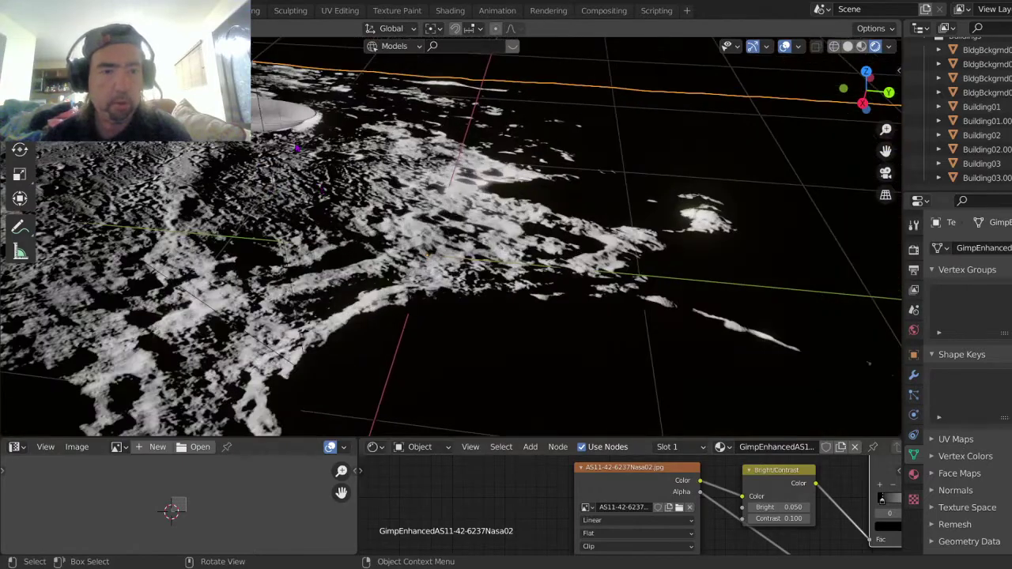
Step: Select the crater model embedded in the moon terrain and view its bowl from a low angle
left_click(271, 118)
left_click_drag(451, 260, 392, 205)
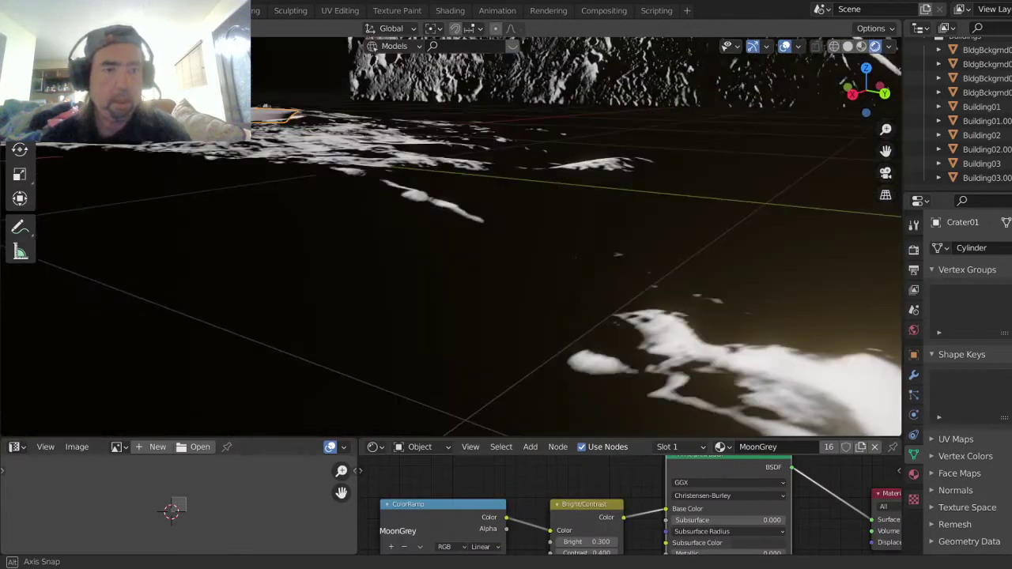
left_click_drag(221, 131, 403, 332)
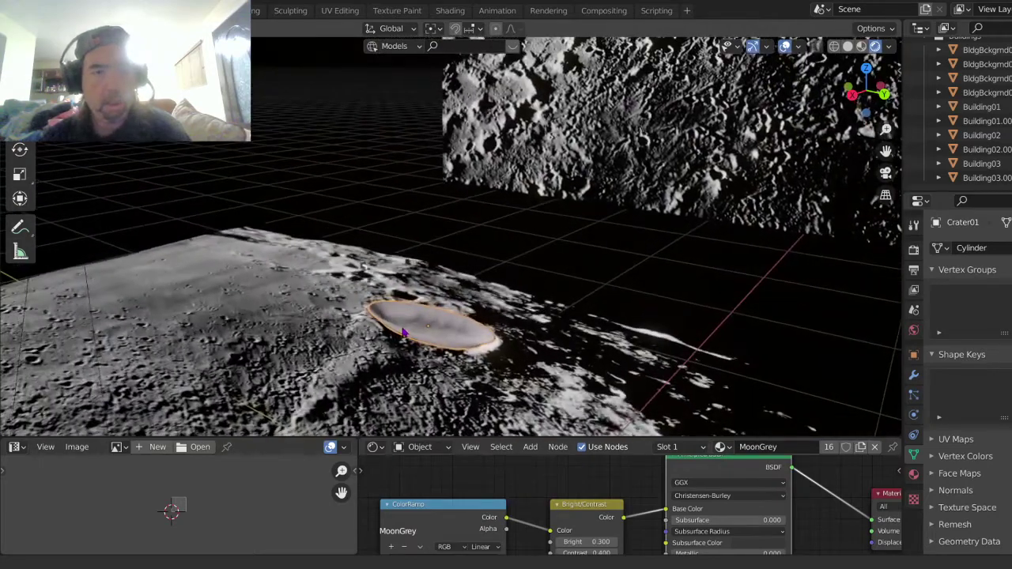
left_click_drag(326, 312, 293, 290)
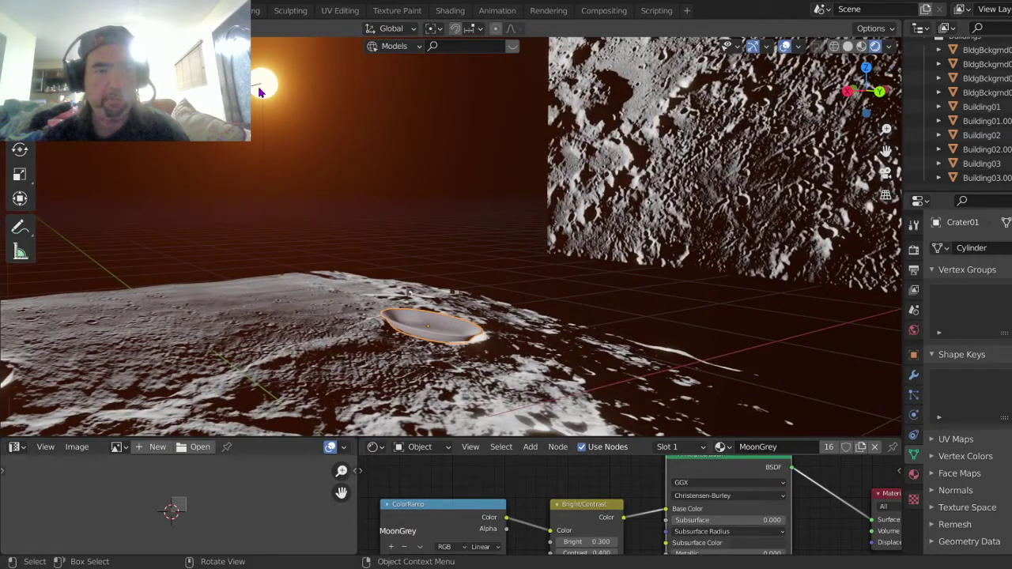
Step: Examine the glowing sun and its position relative to the moon terrain, close up and from farther back
left_click_drag(260, 92, 340, 107)
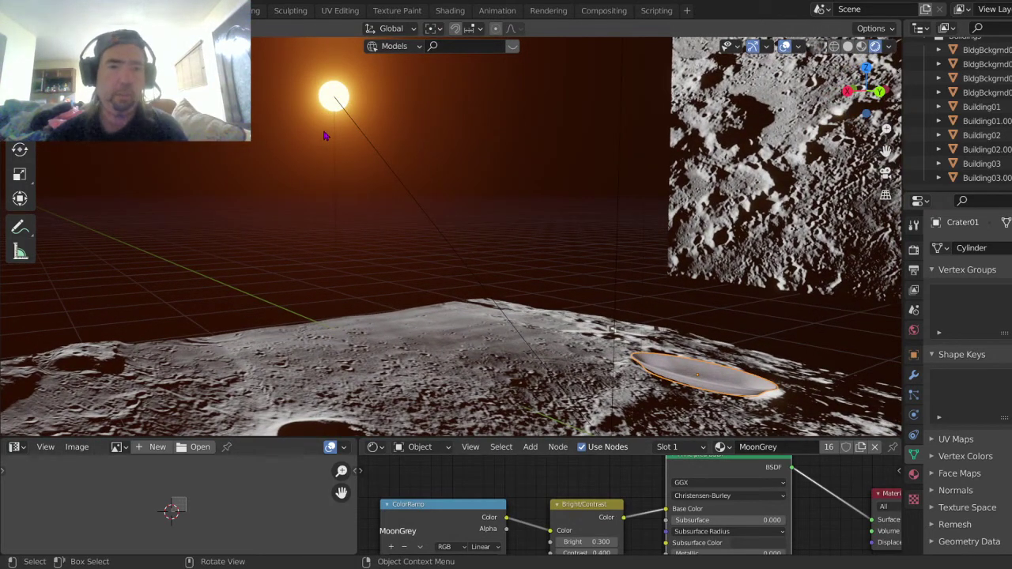
scroll(337, 108, "up", 3)
left_click_drag(314, 78, 402, 175)
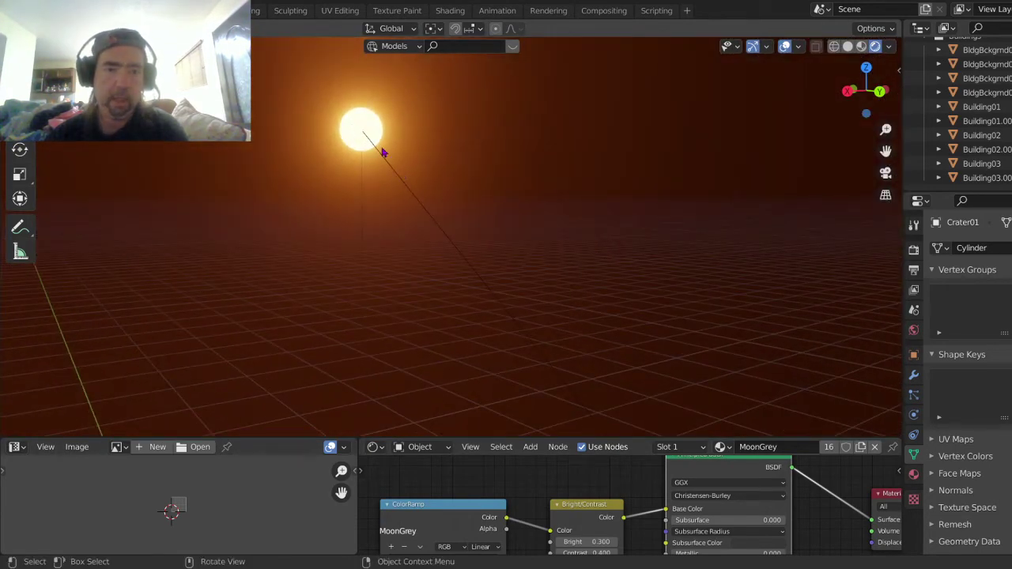
scroll(383, 150, "down", 4)
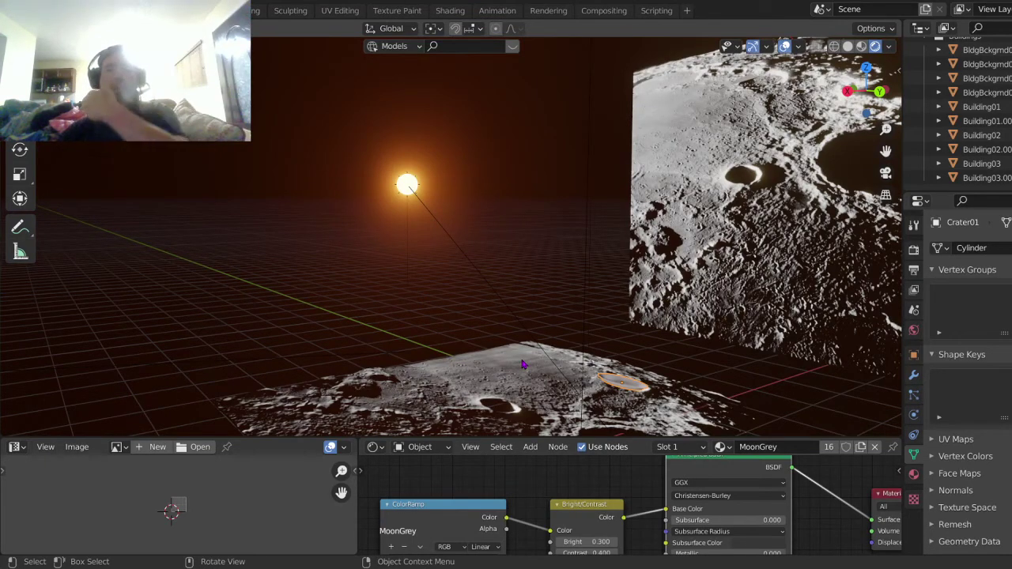
Step: Compare the craters in the horizontal moon terrain with the upright moon photo behind it
left_click_drag(503, 384, 472, 340)
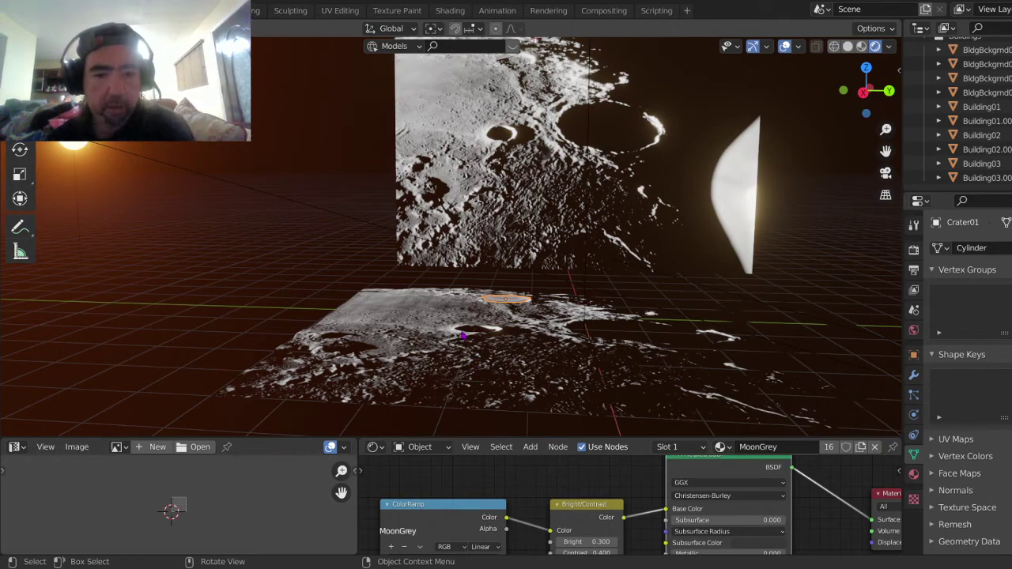
scroll(463, 336, "up", 4)
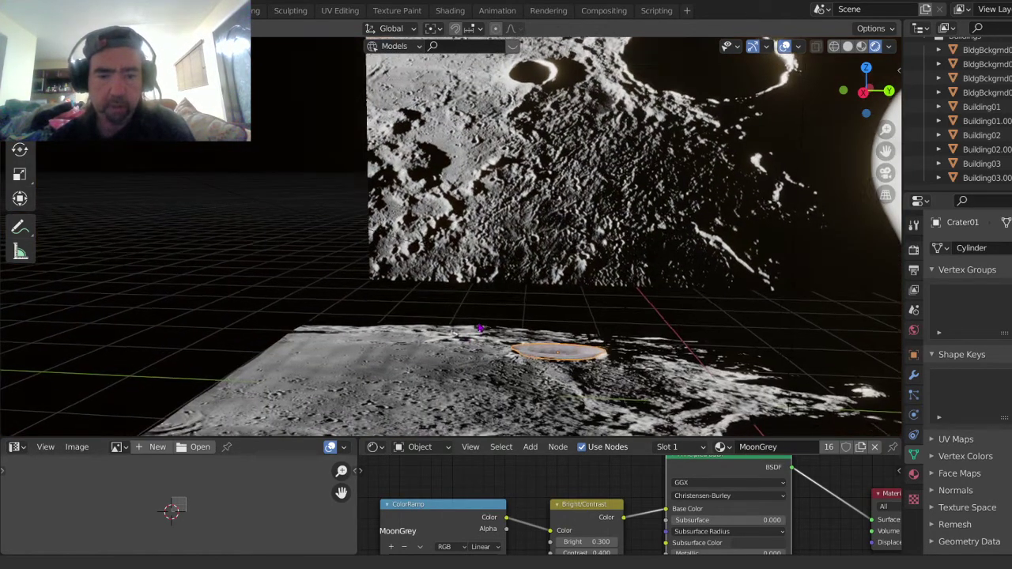
scroll(463, 336, "up", 3)
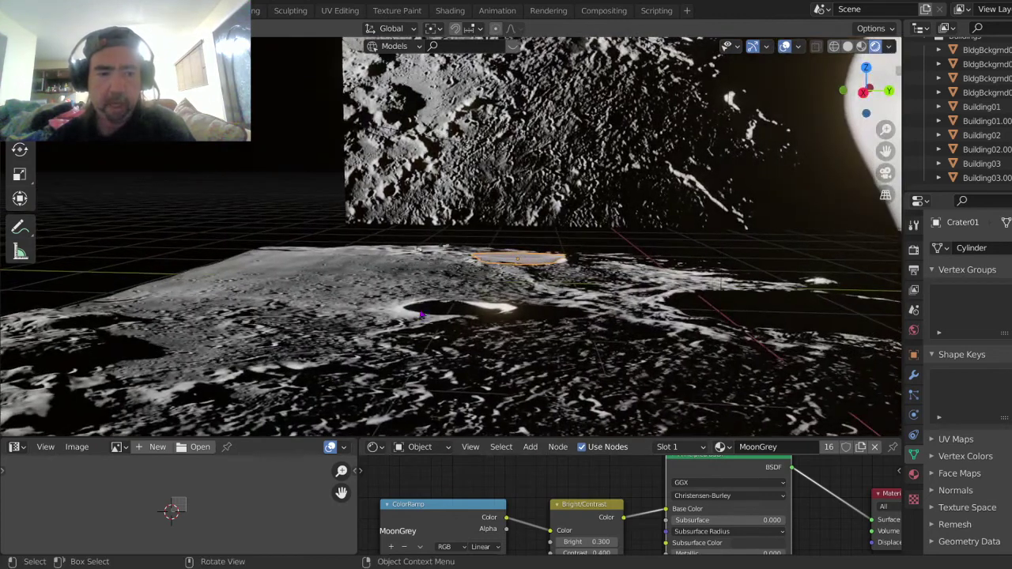
Step: Select the upright moon photo and examine the building models along its horizon, facing it squarely from the side
mouse_move(390, 360)
left_mouse_down()
mouse_move(422, 345)
mouse_move(378, 360)
left_mouse_up()
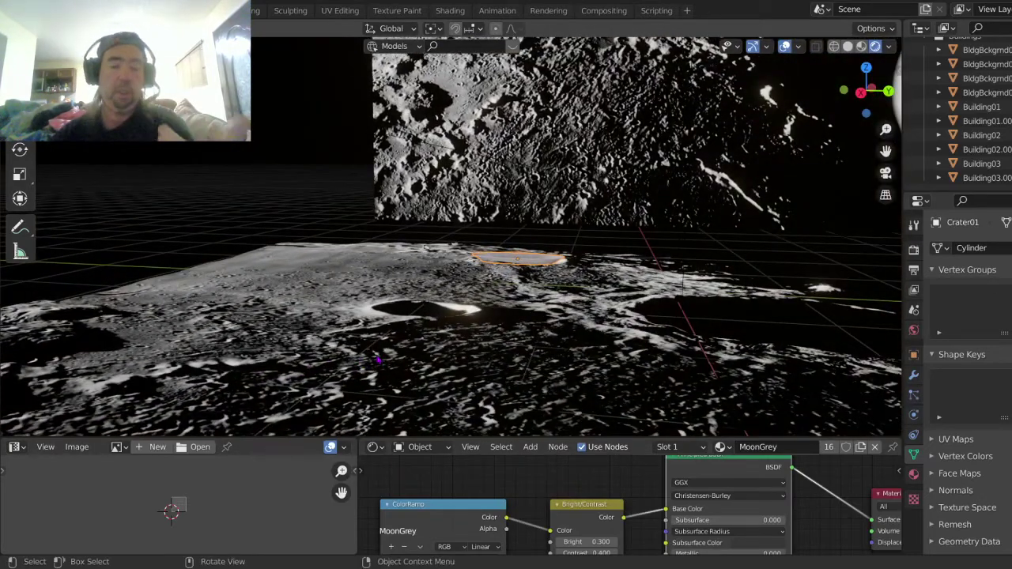
key("ctrl+z")
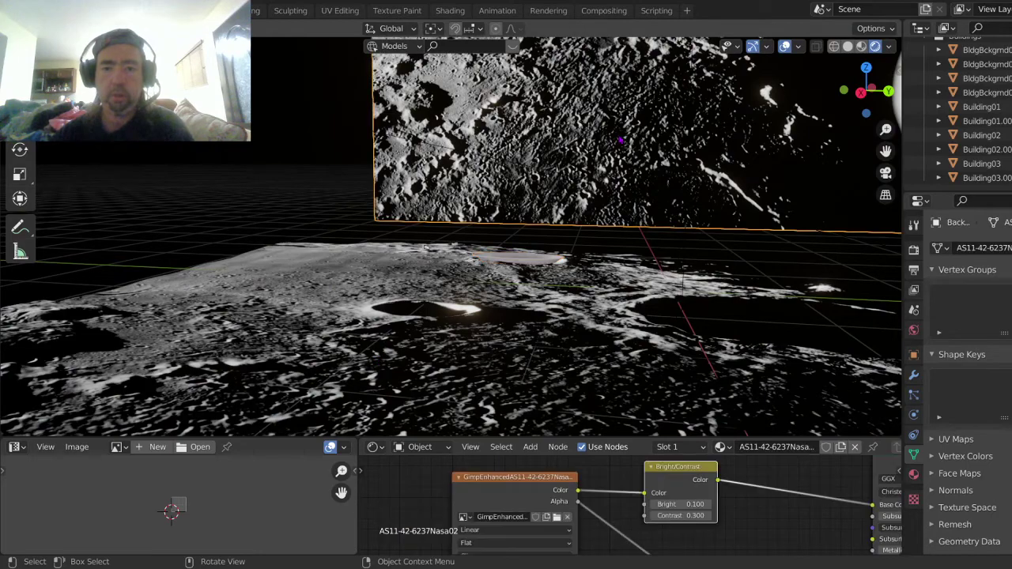
key("KP_3")
scroll(451, 236, "down", 3)
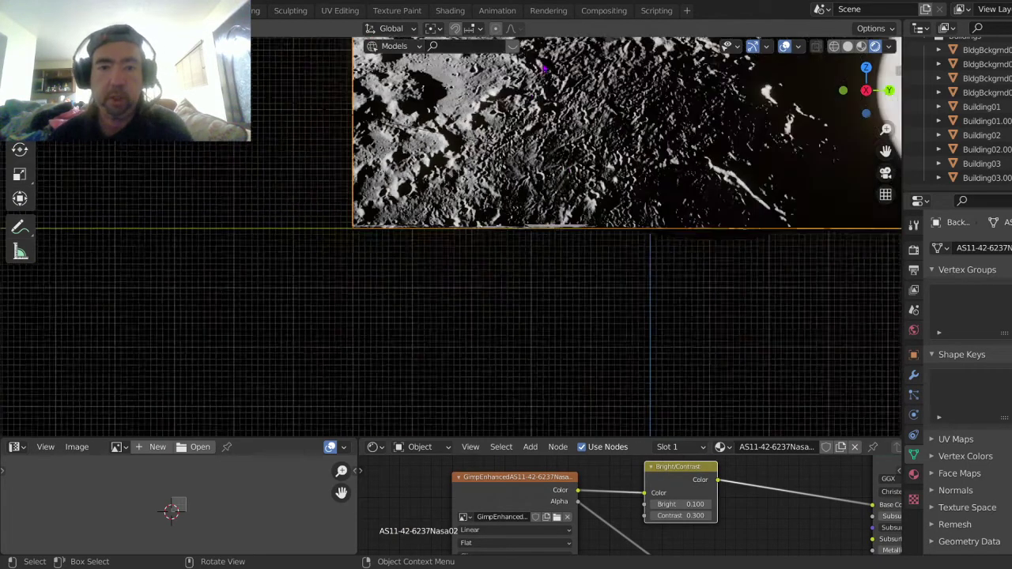
left_click_drag(506, 158, 377, 405)
left_click_drag(405, 316, 461, 327)
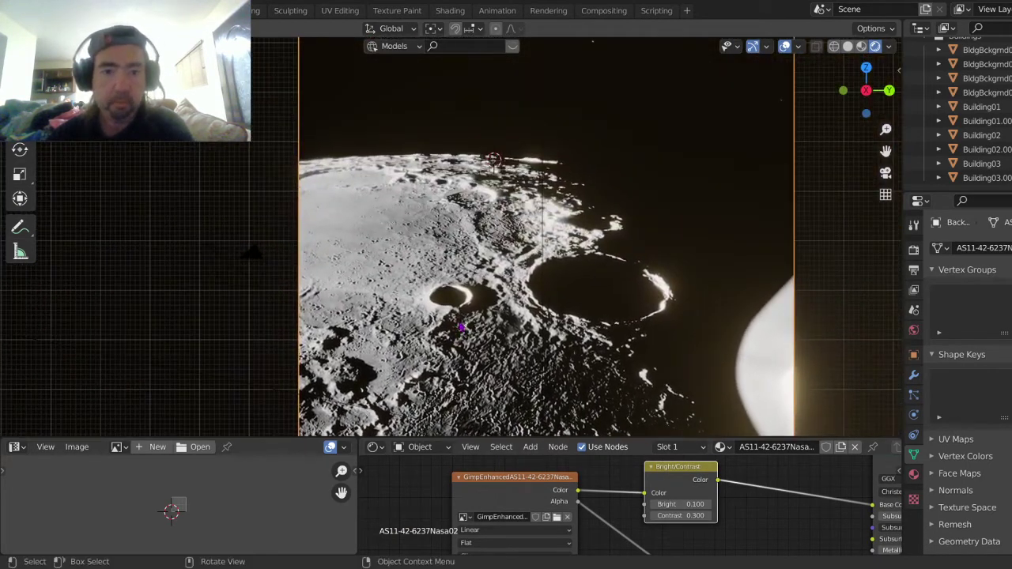
scroll(452, 203, "up", 5)
left_click_drag(452, 172, 385, 276)
scroll(472, 254, "up", 4)
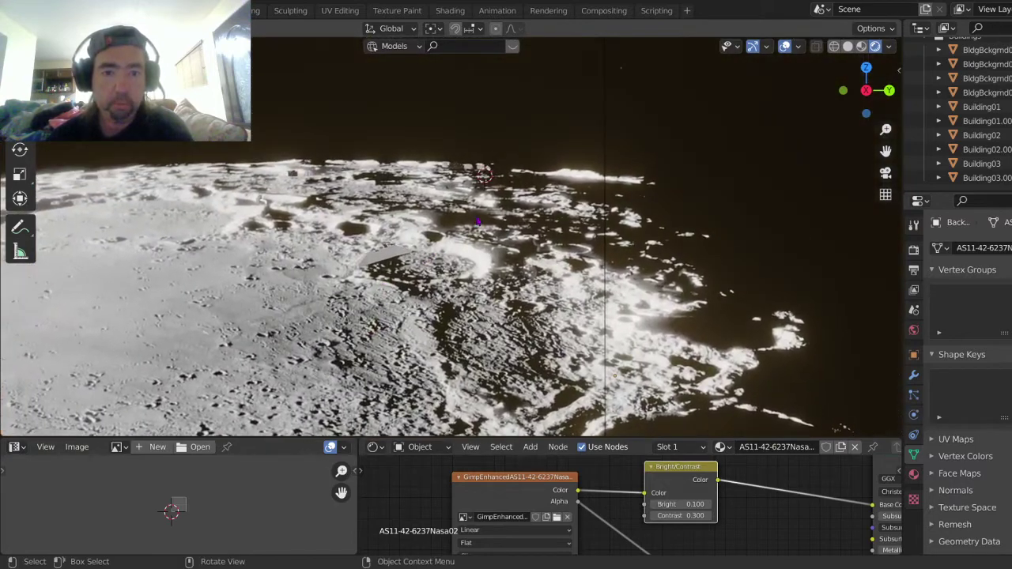
scroll(429, 289, "up", 6)
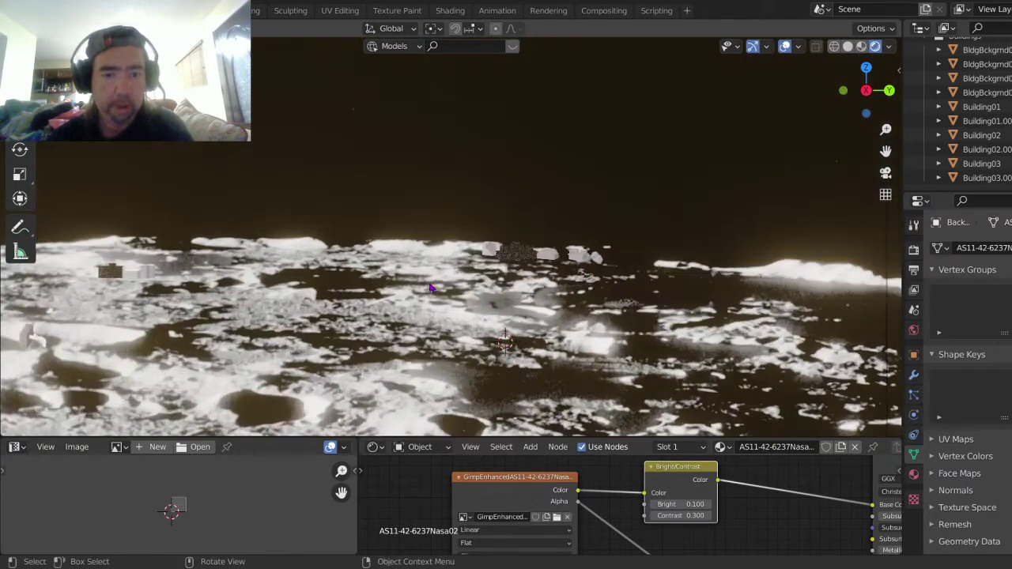
left_click_drag(520, 306, 312, 246)
Step: Lower the dark peaked building model about 0.097 m along the Z axis to uncover the photo feature behind it
left_click(422, 254)
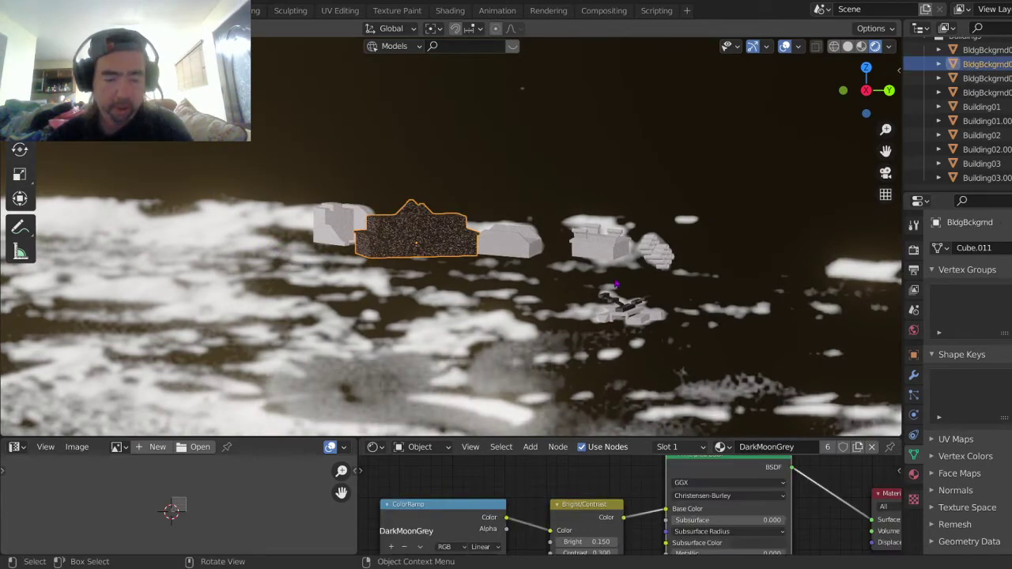
key("g")
key("z")
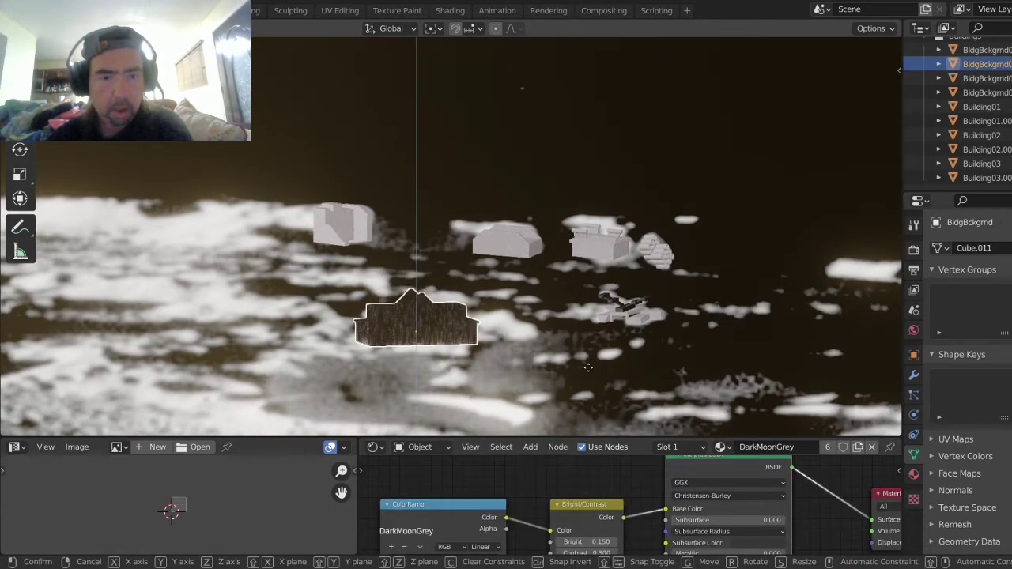
left_click(589, 372)
scroll(522, 426, "up", 3)
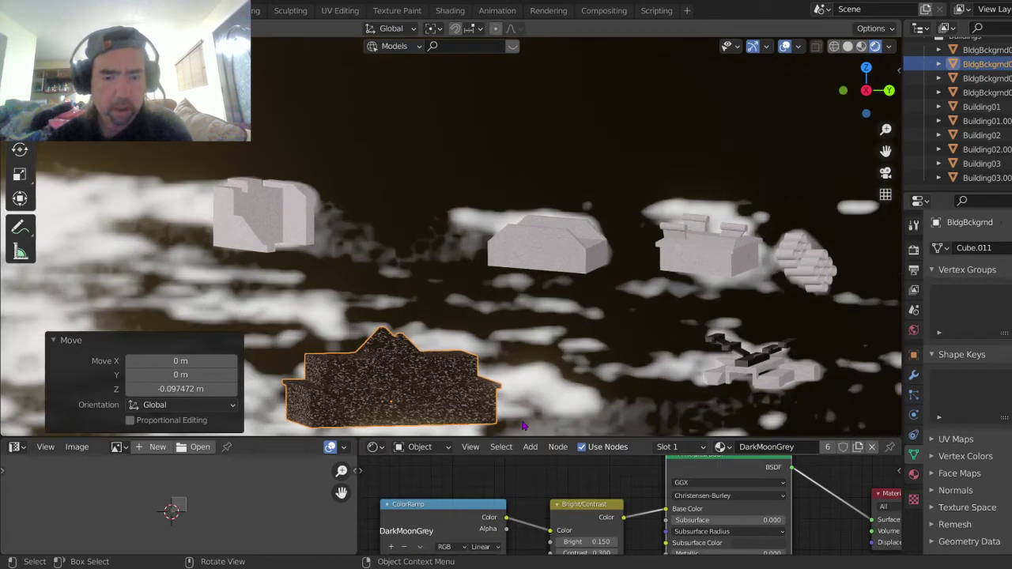
Step: Set the moon photo's Bright/Contrast node to brightness 0.2 and contrast 0.45
left_click(525, 295)
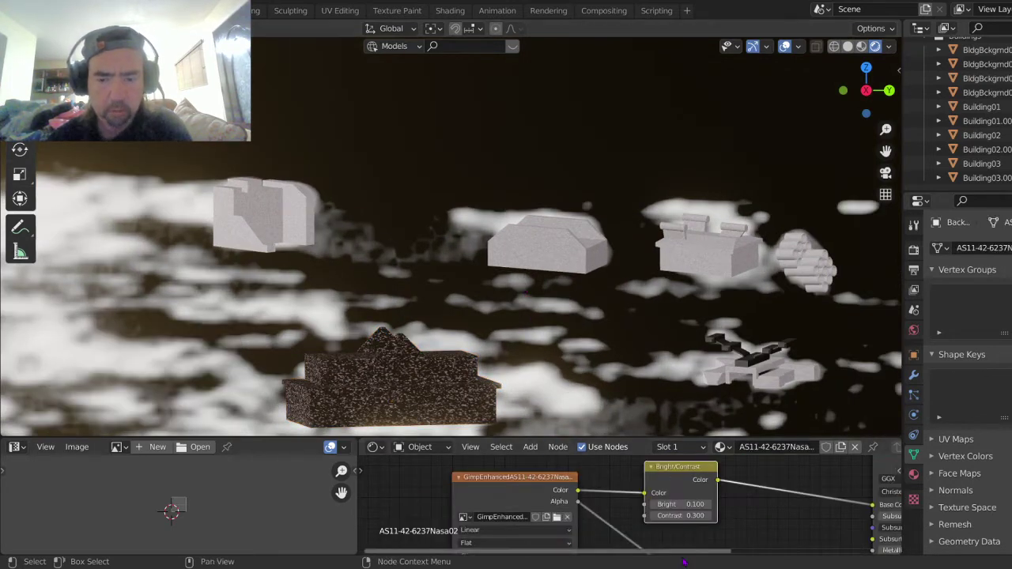
left_click(711, 504)
left_click(710, 515)
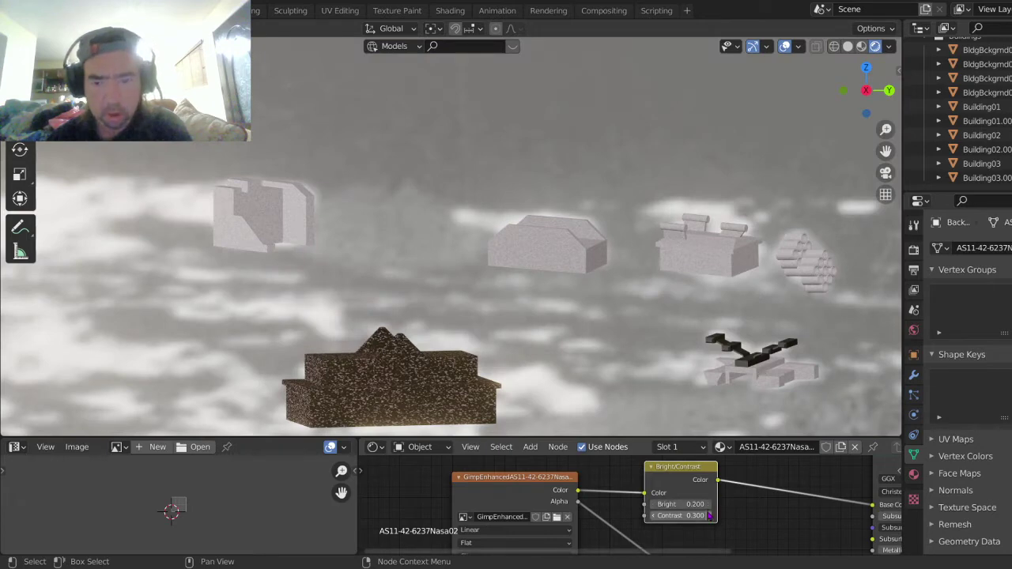
left_click(710, 515)
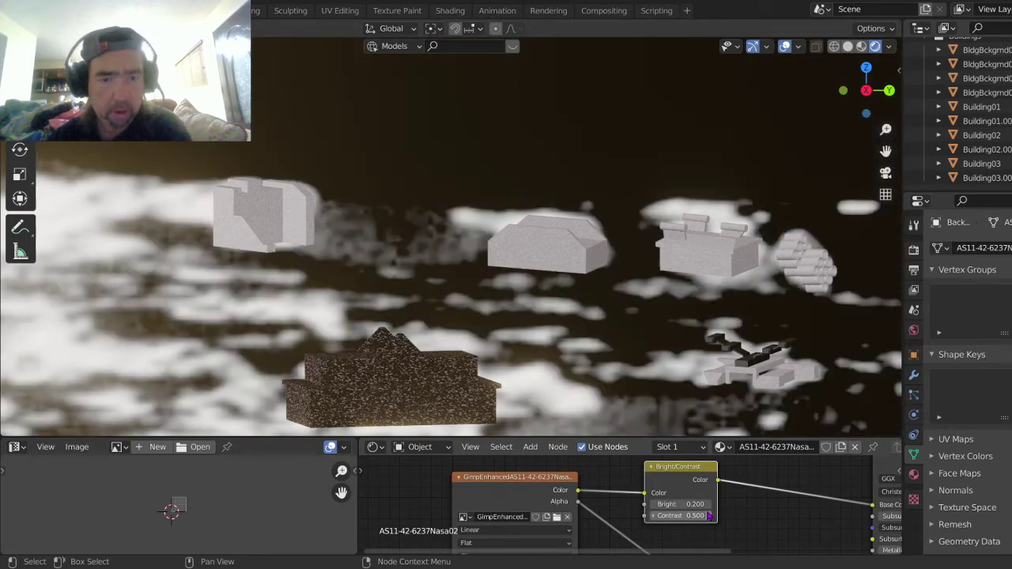
left_click(692, 514)
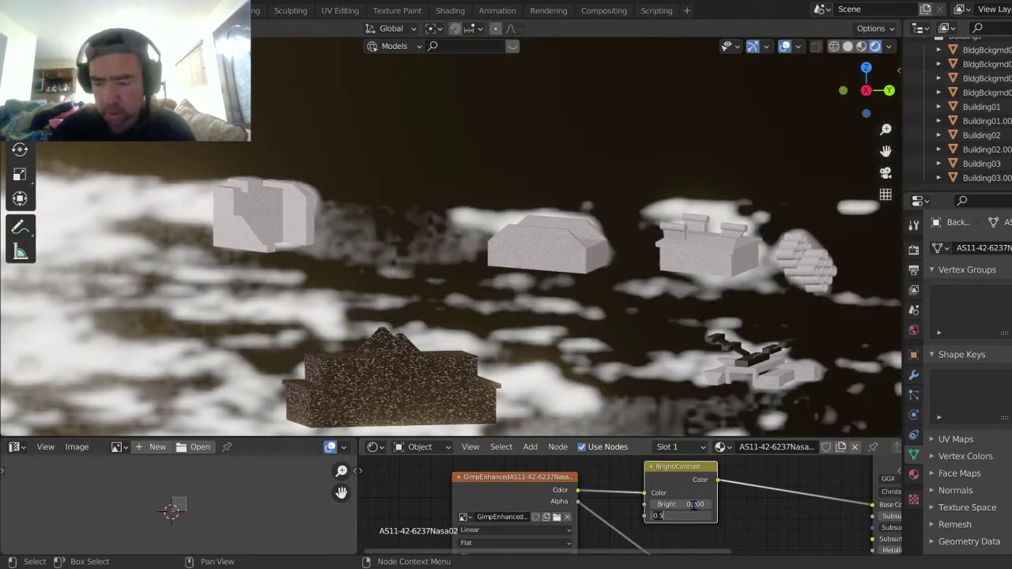
key("Return")
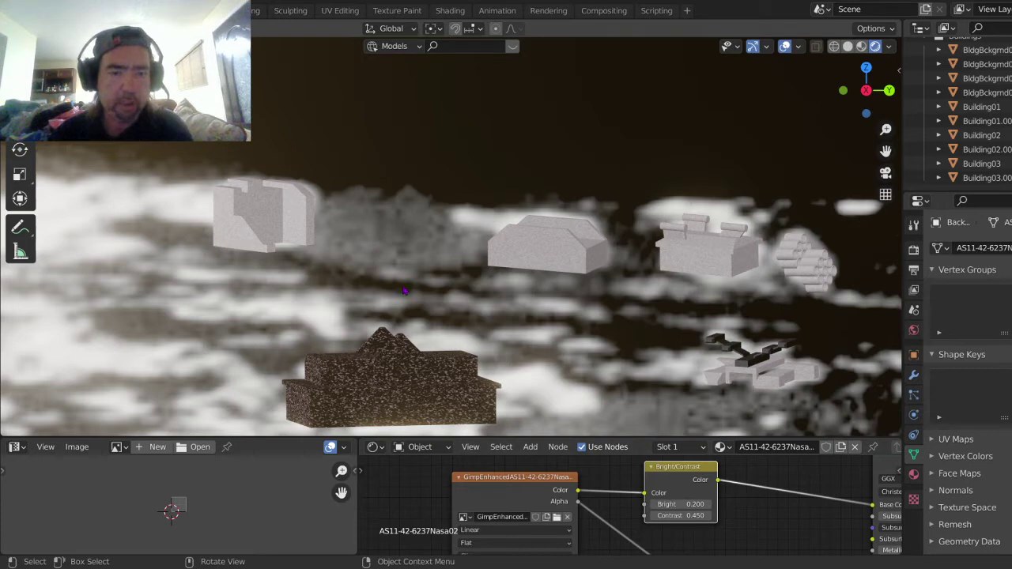
Step: Select the dark building model and compare its twin peaks with the grey photo feature from a low angle
left_click(382, 349)
left_click_drag(388, 351, 423, 370)
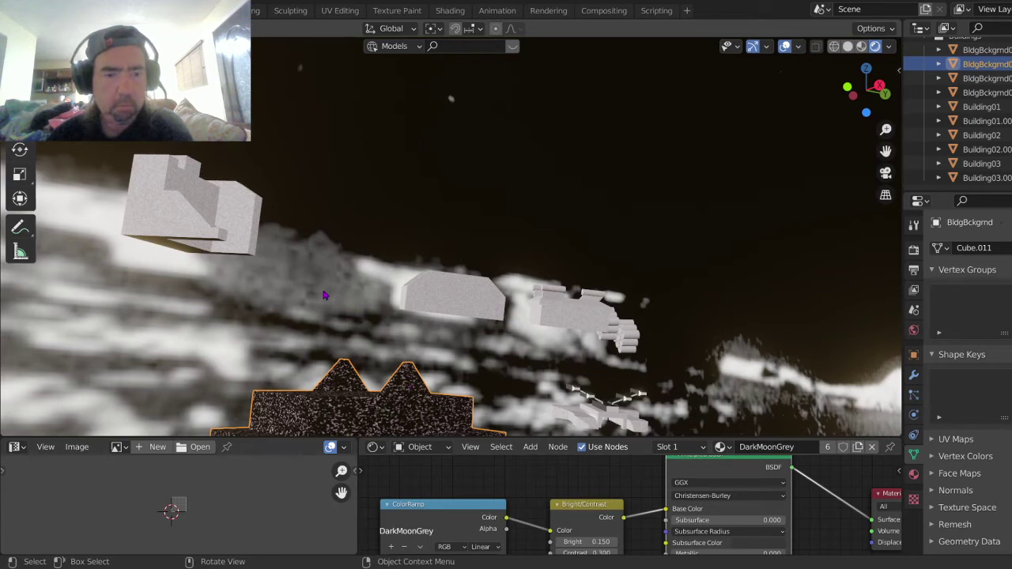
left_click_drag(323, 295, 411, 269)
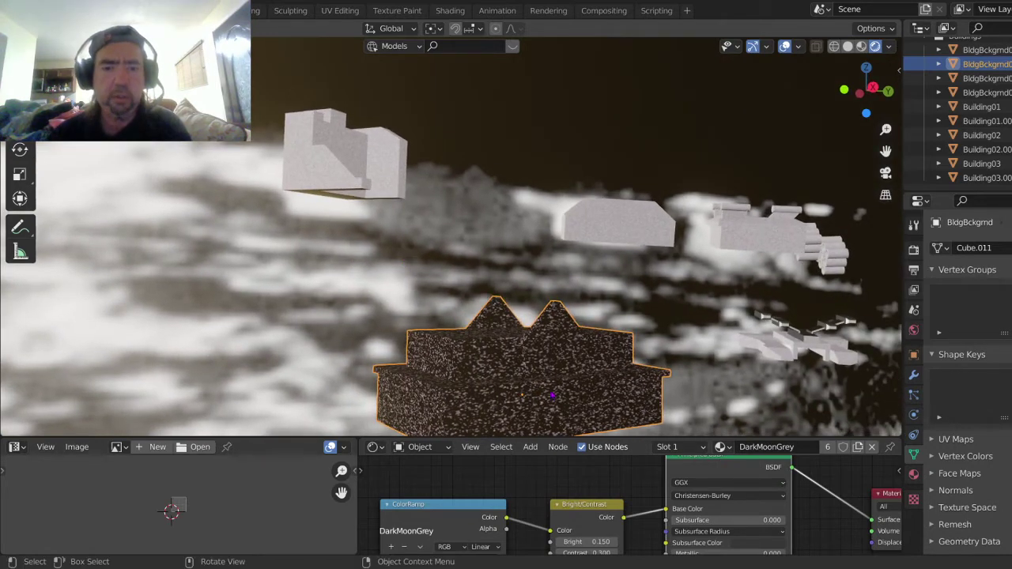
left_click_drag(571, 393, 589, 341)
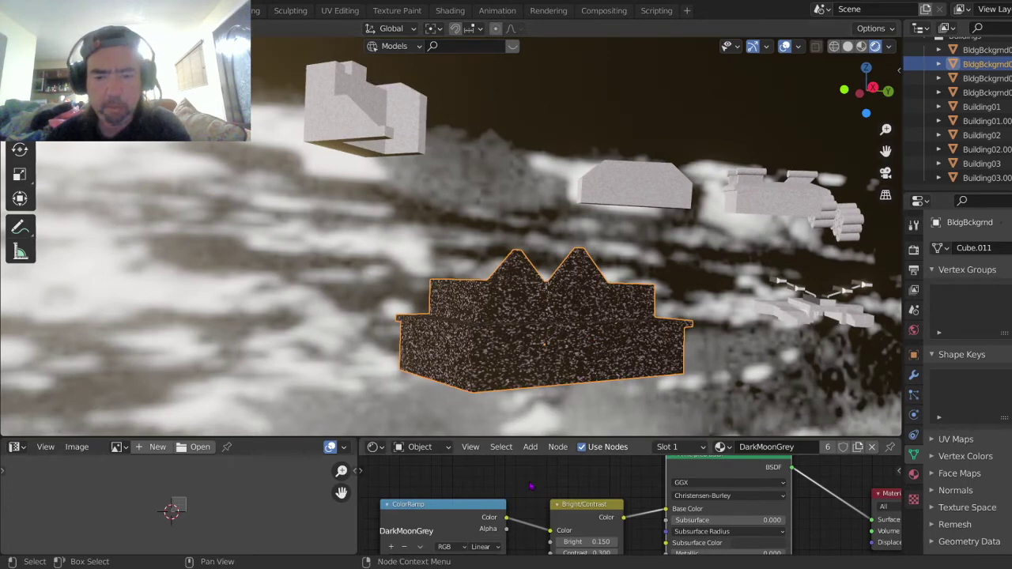
Step: Try a brightness of 0.1 on the dark building's DarkMoonGrey material and undo it
left_click(577, 542)
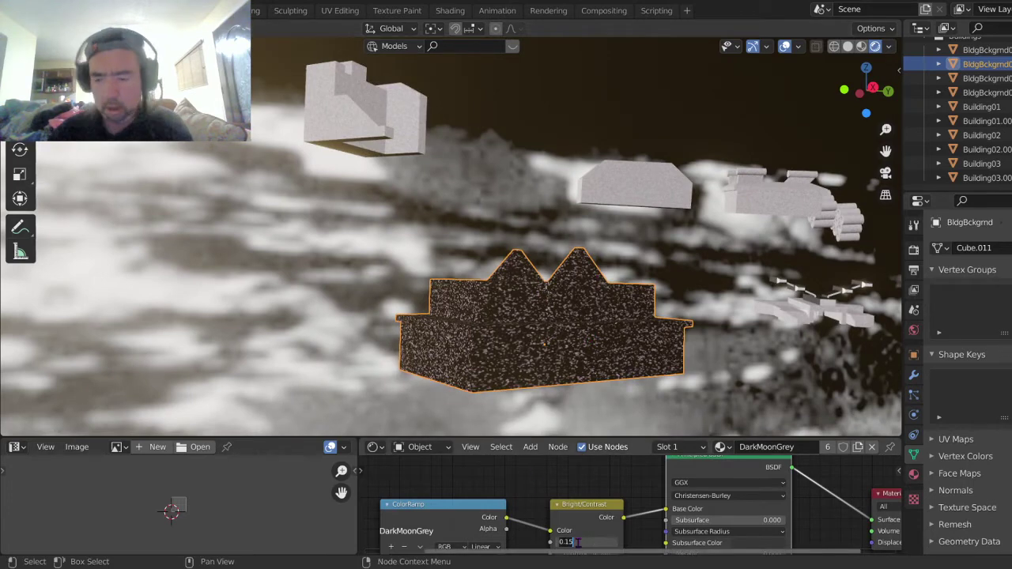
type(".1")
key("Return")
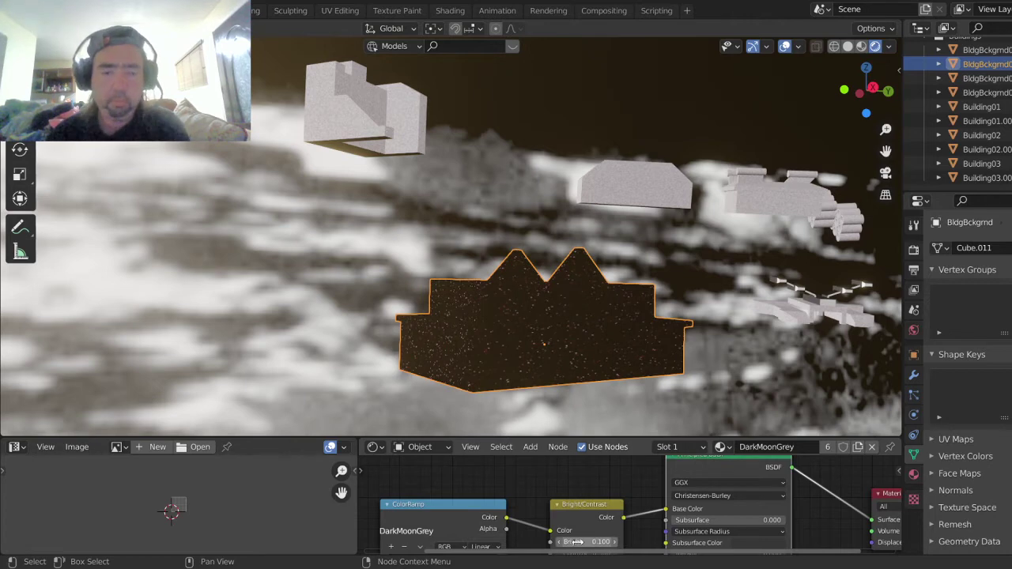
key("ctrl+z")
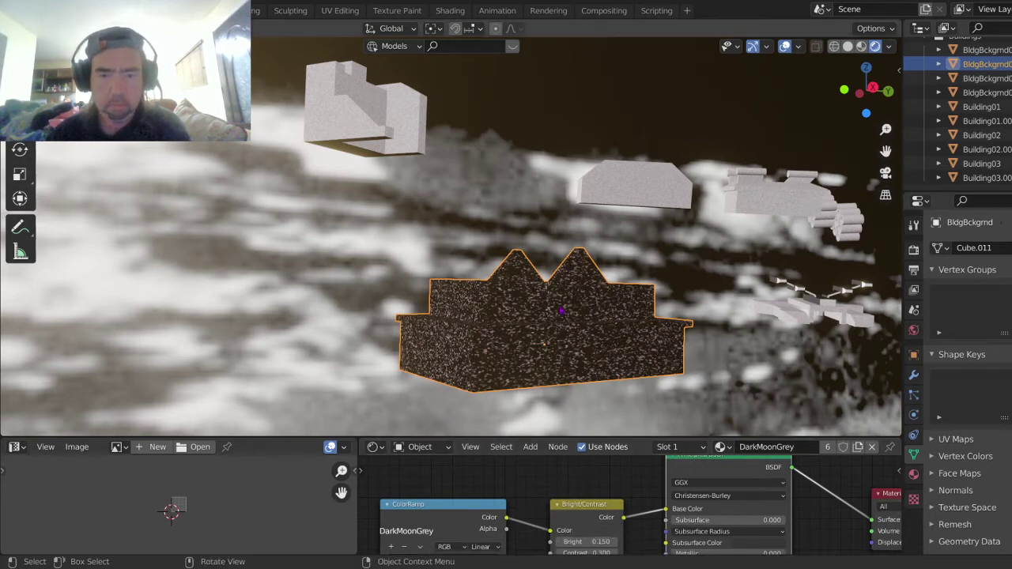
Step: Try a brightness of 0.15 on the moon photo, and set it back to 0.2
left_click(523, 170)
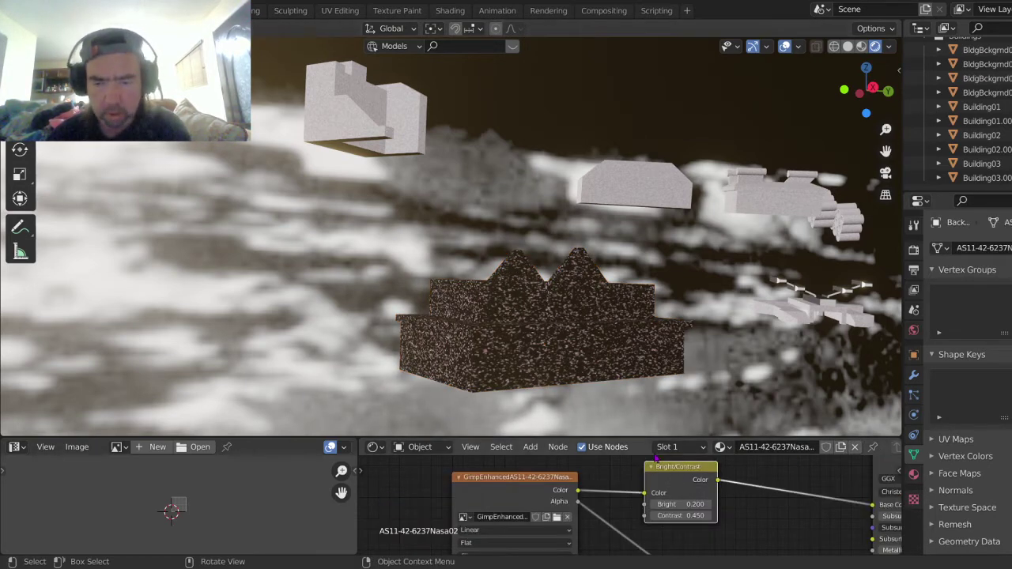
left_click(672, 503)
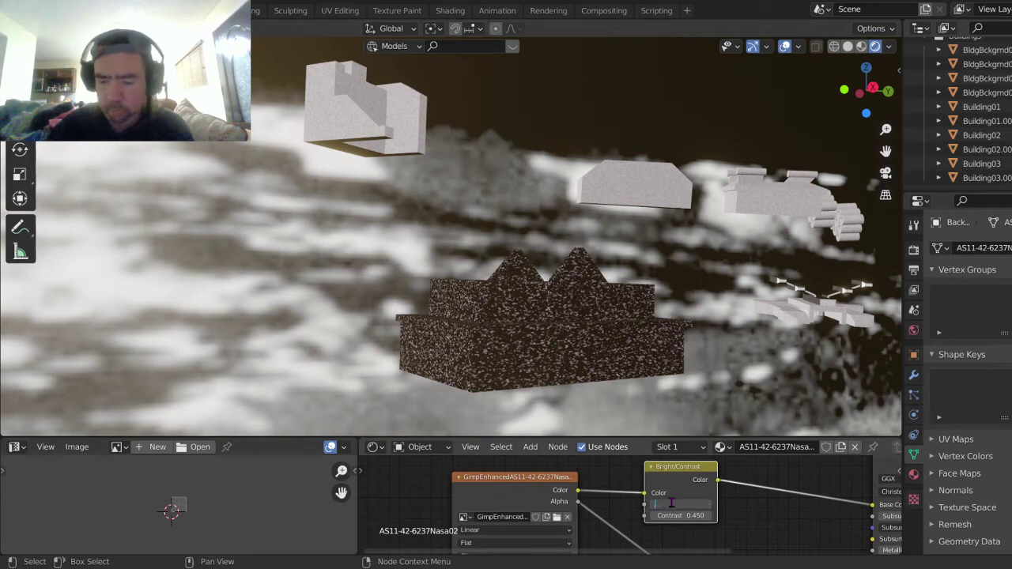
type(".15")
key("Return")
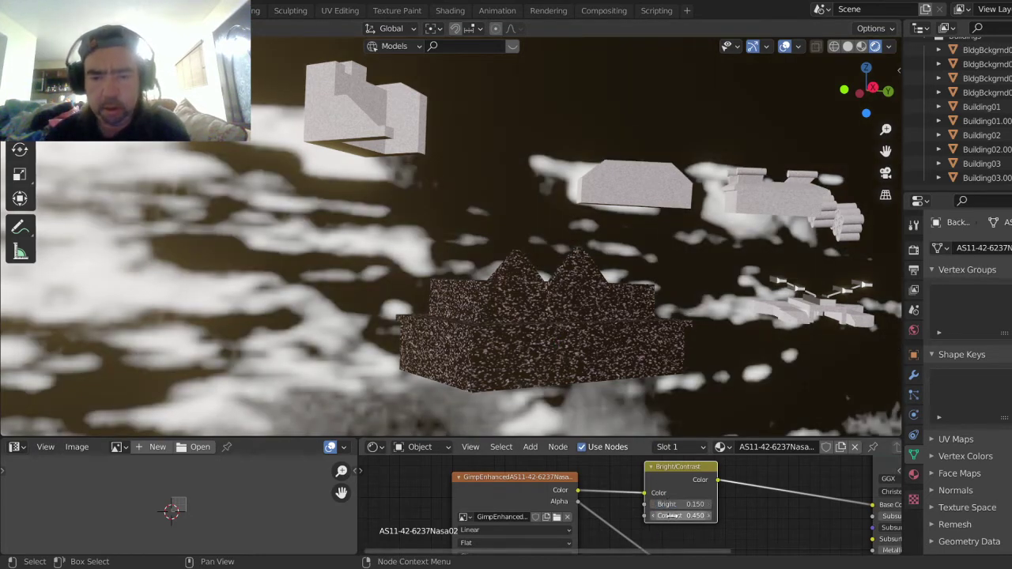
left_click(691, 500)
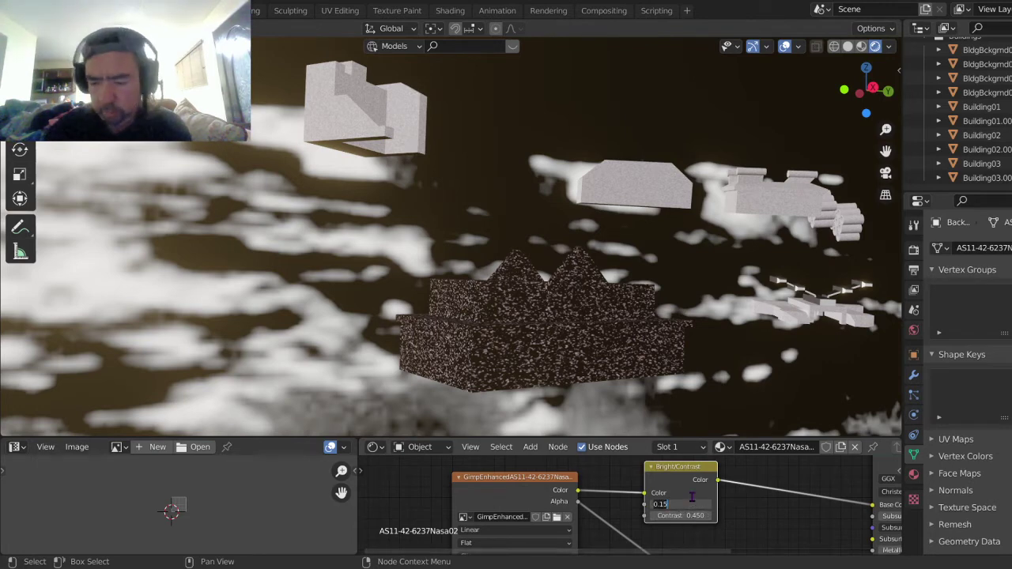
type(".2")
key("Return")
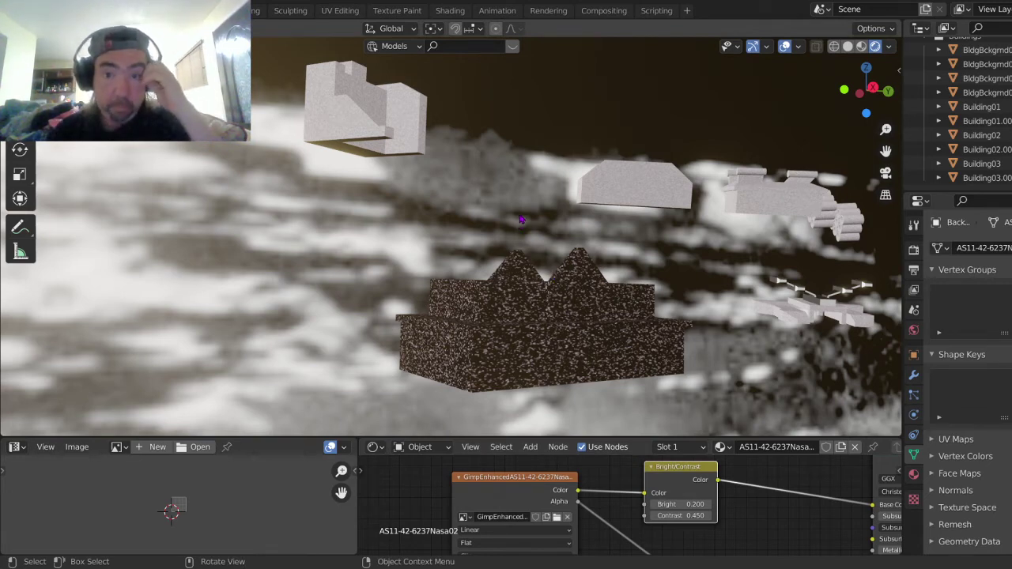
Step: Undo the moon photo's brightness and contrast changes and the dark building's downward move
left_click(569, 309)
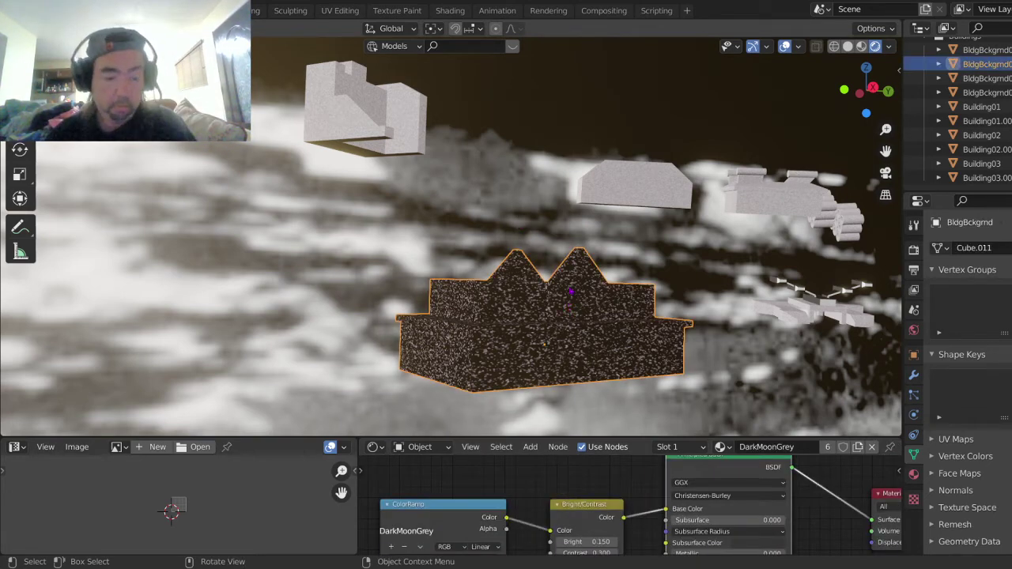
left_click(592, 276)
key("ctrl+z")
key("ctrl+z")
key("ctrl+z")
key("ctrl+z")
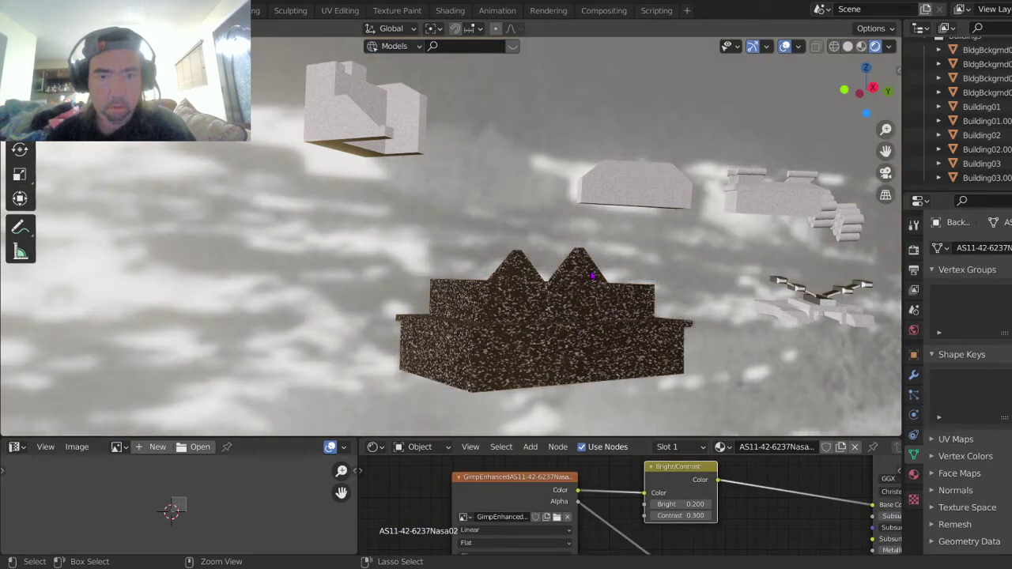
key("ctrl+z")
key("ctrl+z")
key("ctrl+z")
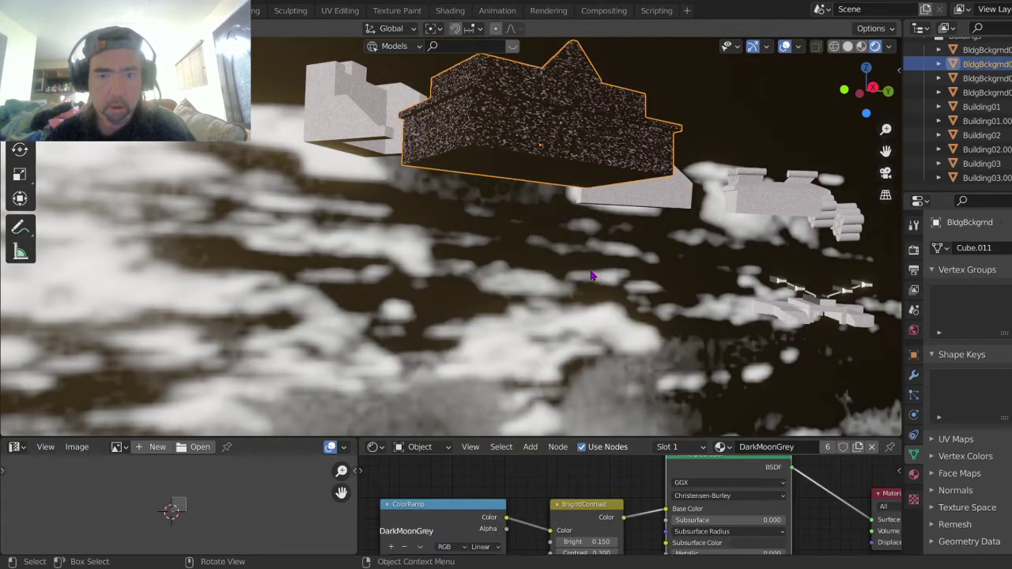
Step: In side view, lower the light building model next to the dark one about 0.037 m along the Z axis
key("KP_3")
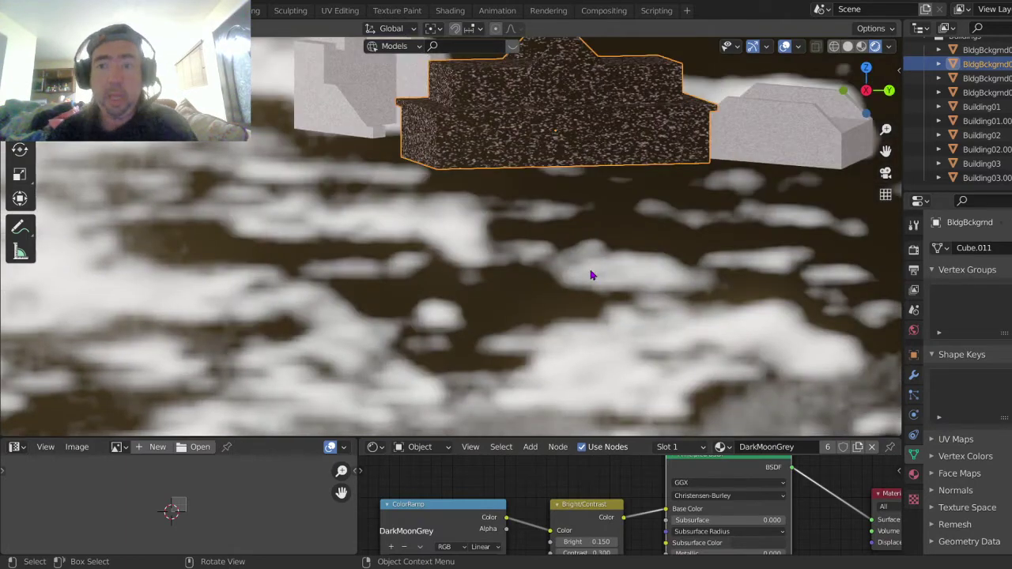
scroll(591, 274, "down", 2)
left_click_drag(655, 190, 443, 230)
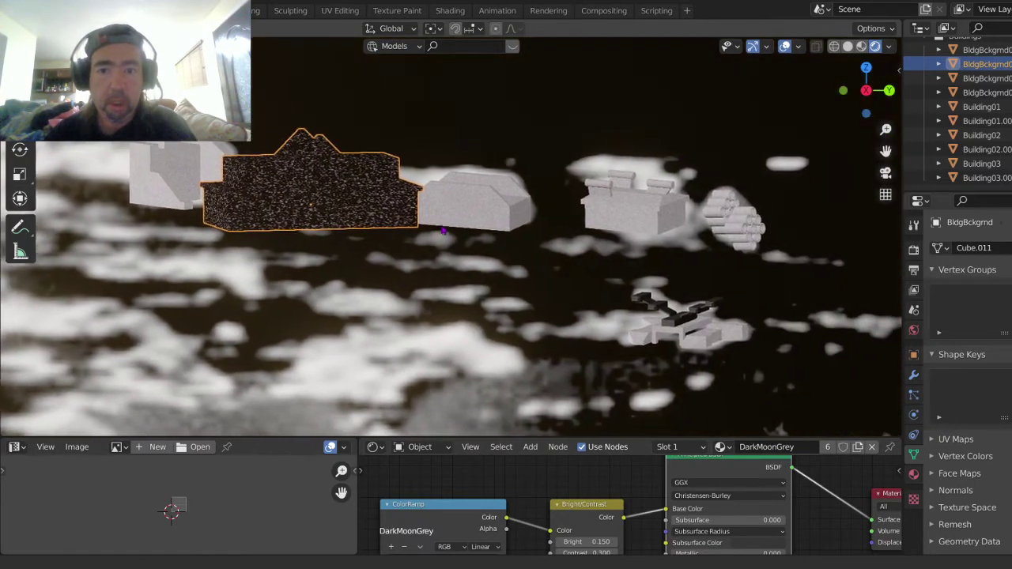
scroll(442, 230, "down", 1)
left_click(467, 203)
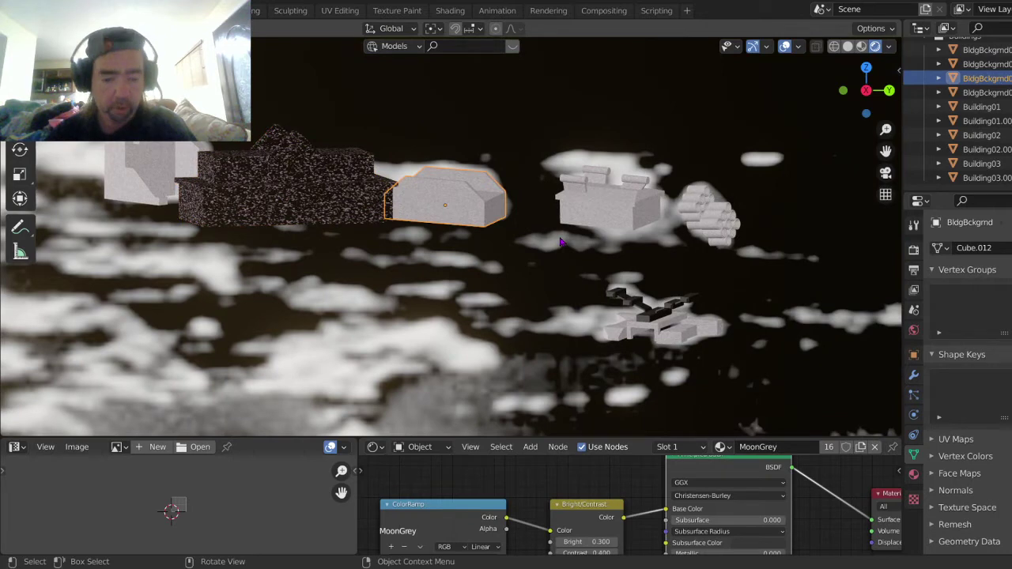
key("g")
key("z")
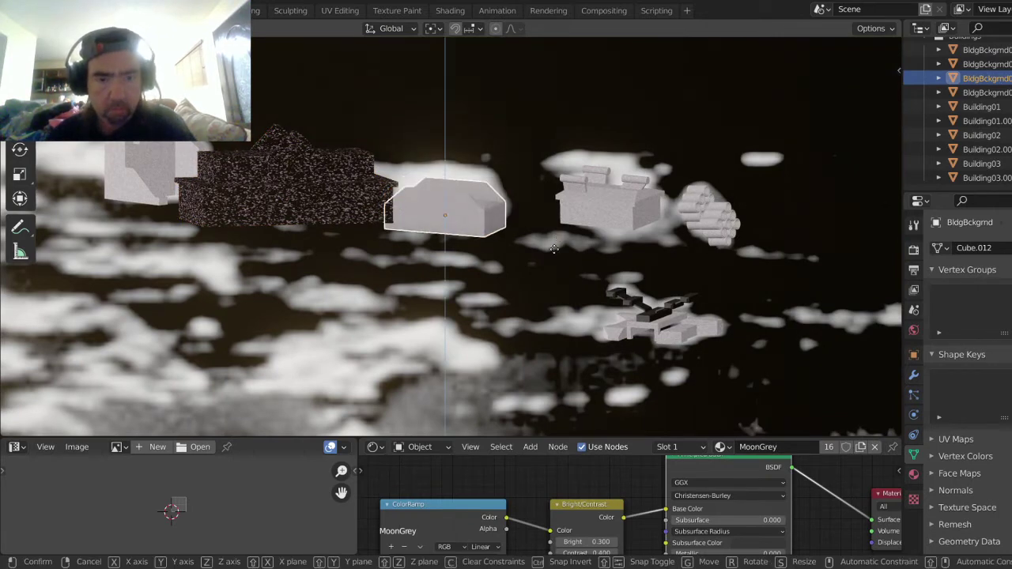
left_click(528, 297)
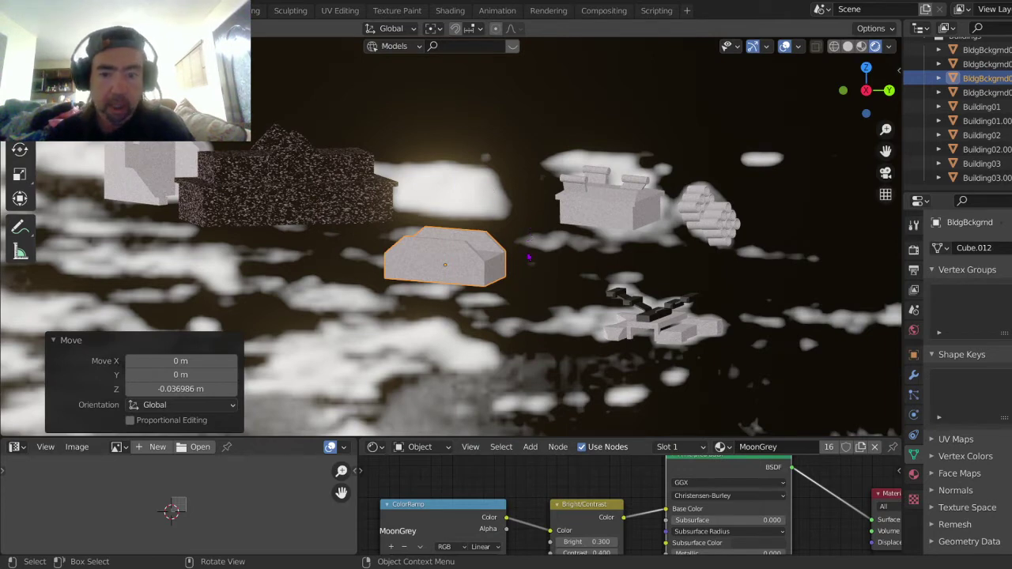
Step: Raise the moon photo's contrast to 0.5 and set its brightness to 0.05
left_click(553, 336)
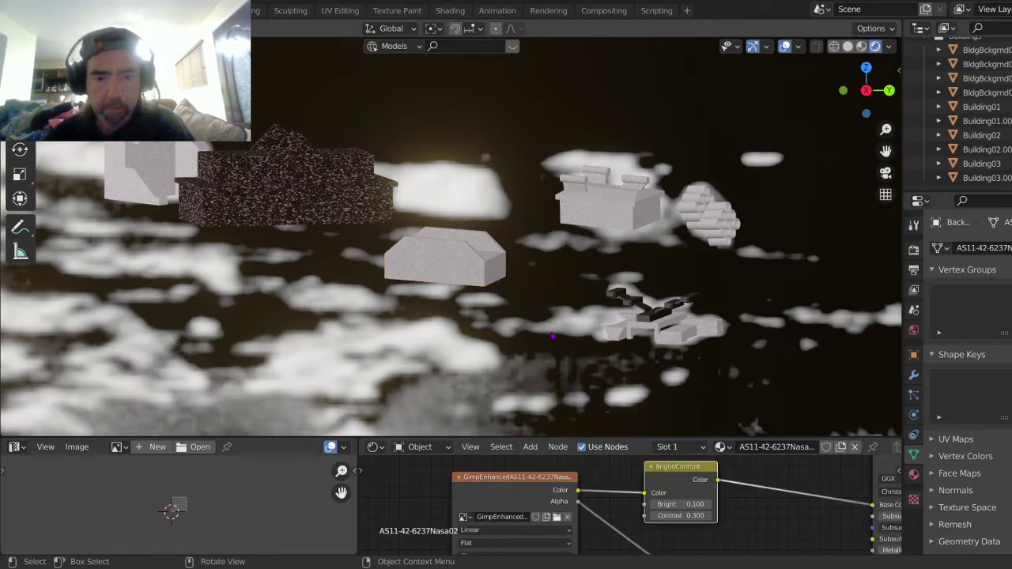
left_click_drag(592, 361, 530, 312)
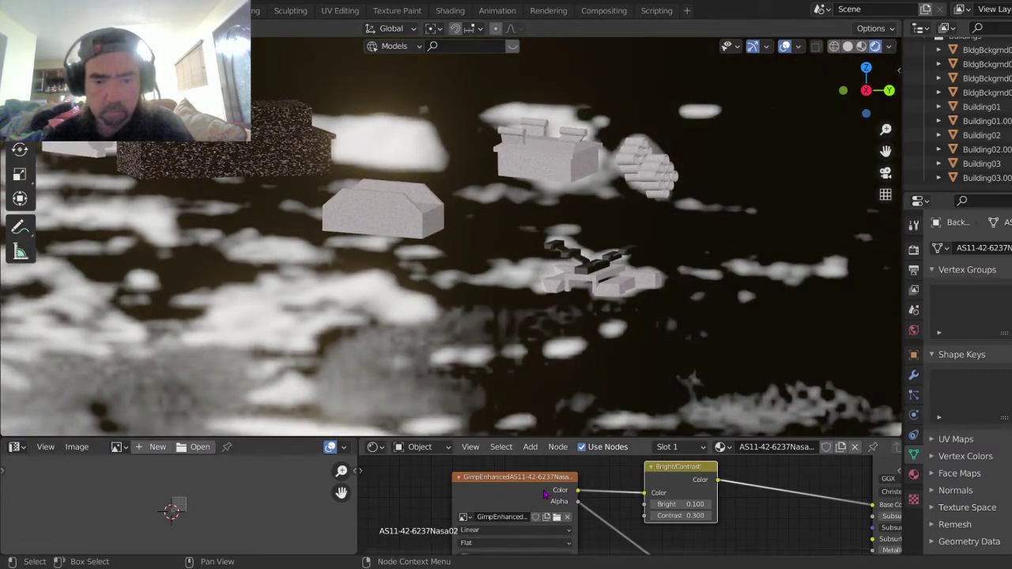
left_click_drag(609, 532, 506, 525)
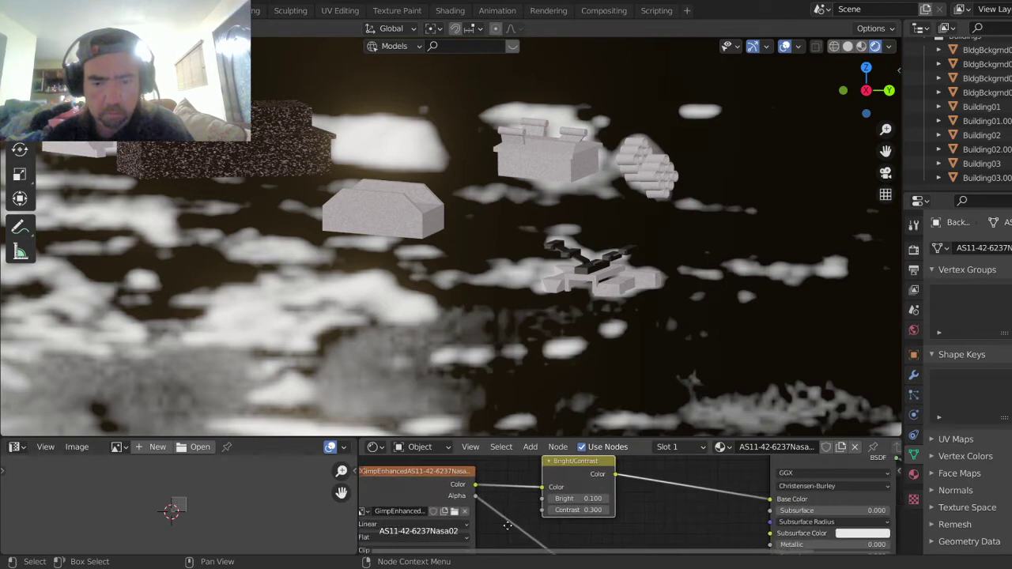
left_click(606, 510)
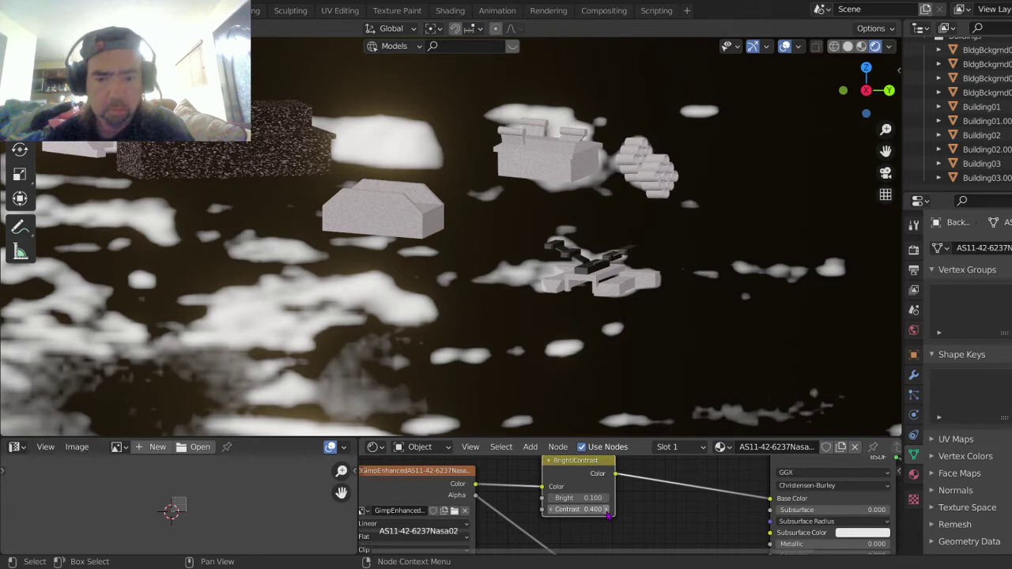
left_click(607, 510)
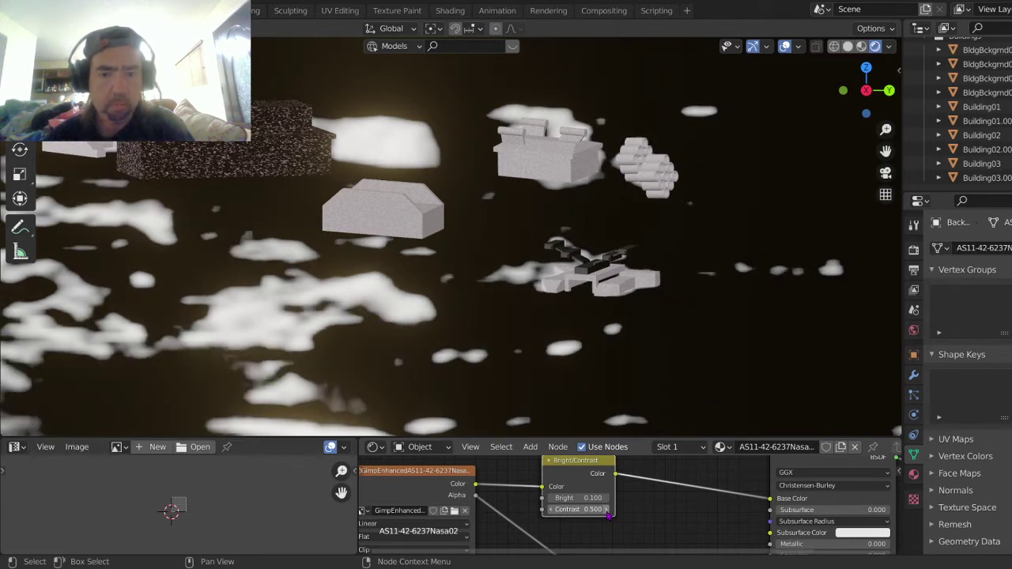
left_click(553, 497)
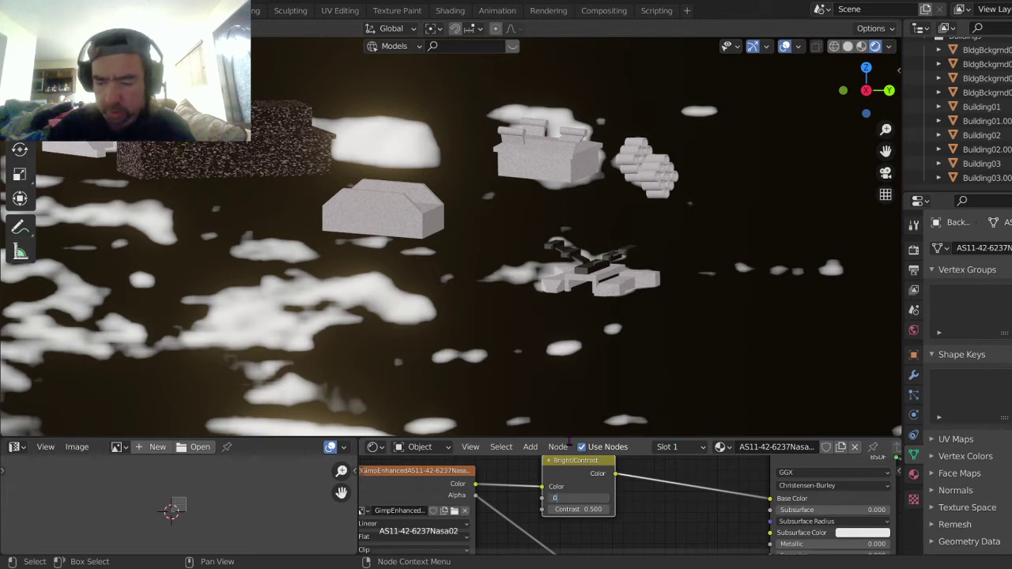
key("Return")
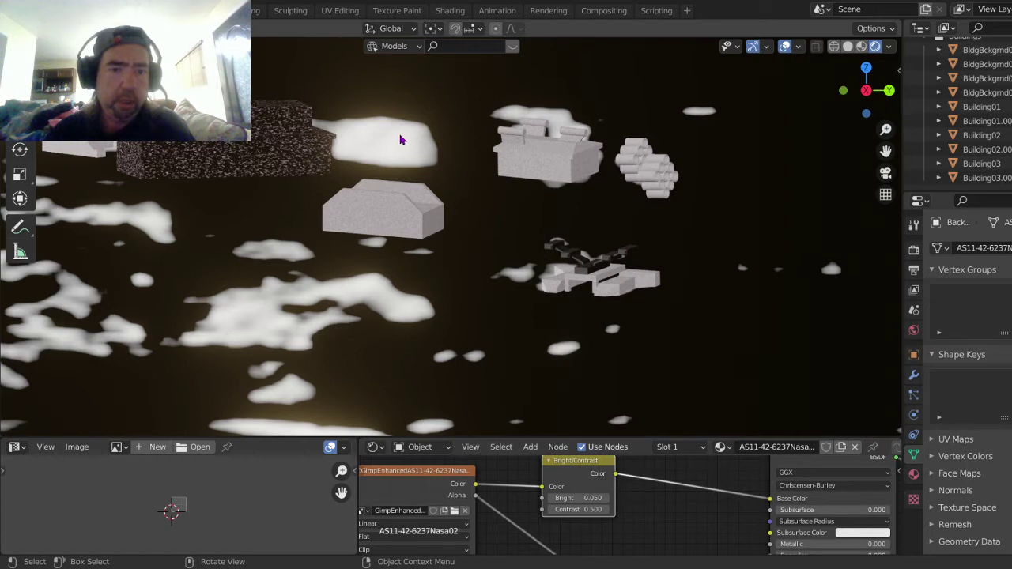
Step: Undo the moon photo's latest brightness and contrast changes and the light building's downward move
left_click(404, 204)
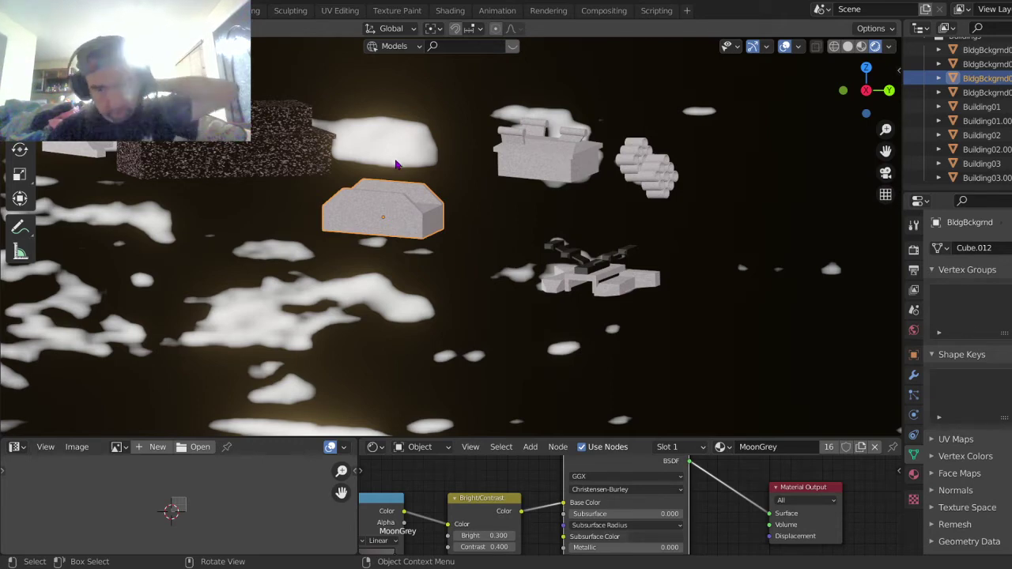
left_click(406, 216)
left_click(406, 218)
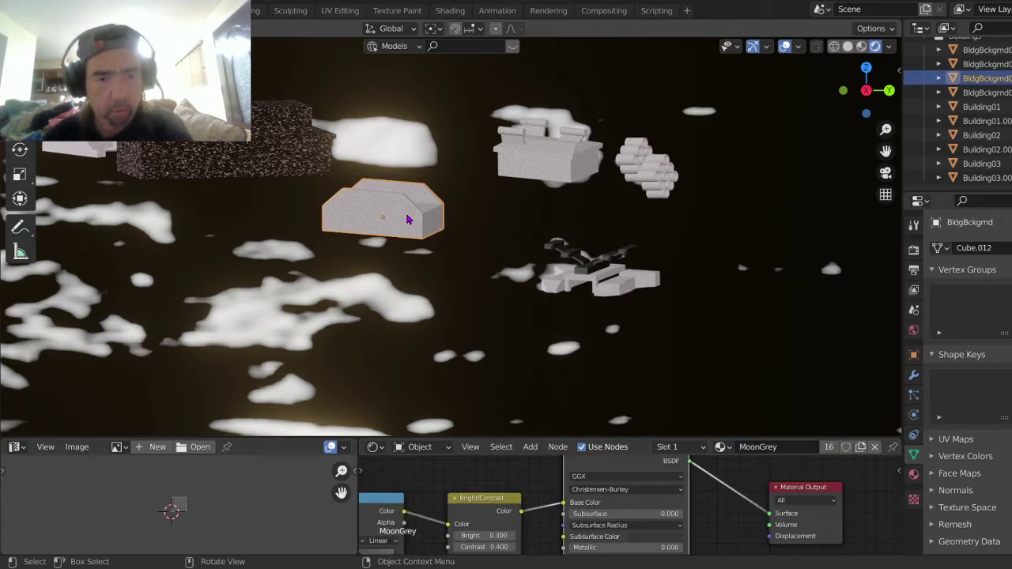
mouse_move(406, 219)
left_mouse_down()
mouse_move(300, 233)
mouse_move(397, 226)
left_mouse_up()
left_click(396, 225)
left_click(397, 225)
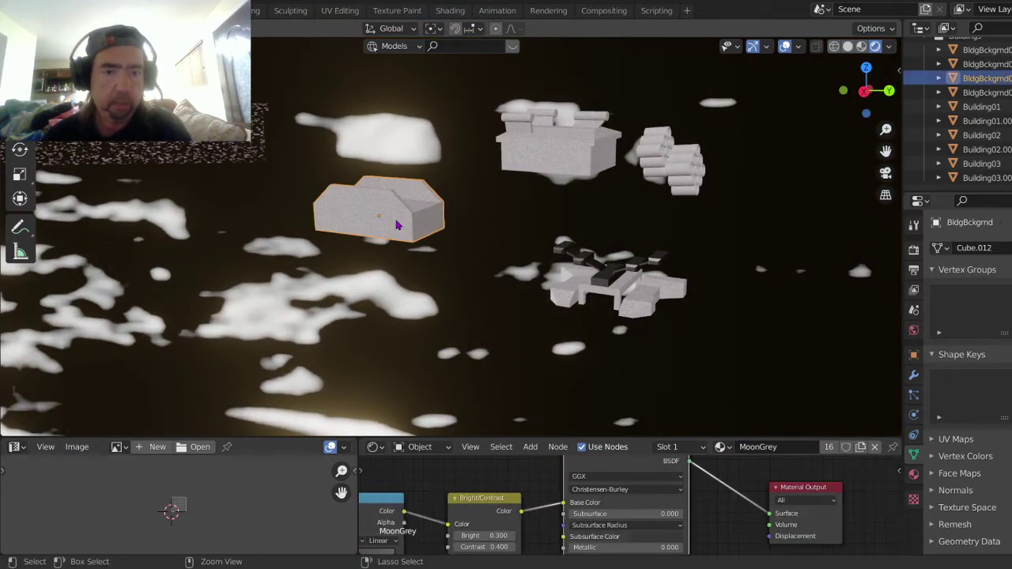
left_click(397, 226)
left_click(397, 225)
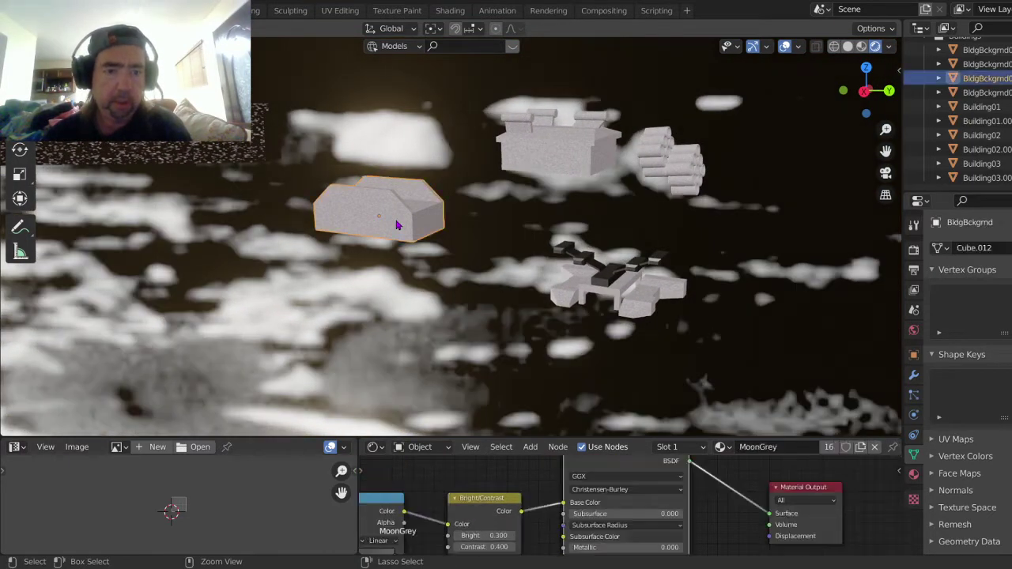
key("ctrl+z")
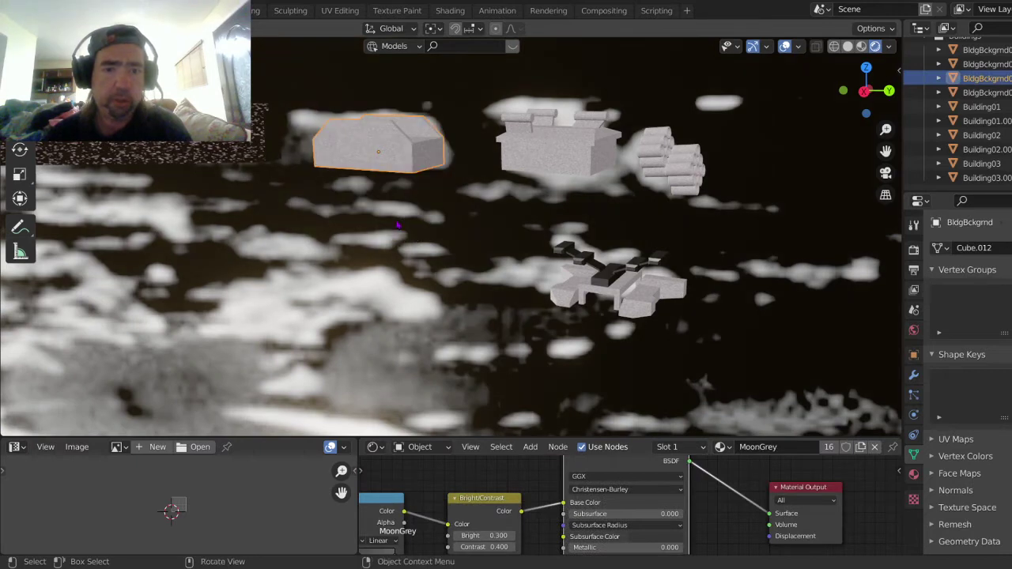
Step: Lower the building model with rooftop cylinders about 0.05 m along the Z axis
left_click(557, 163)
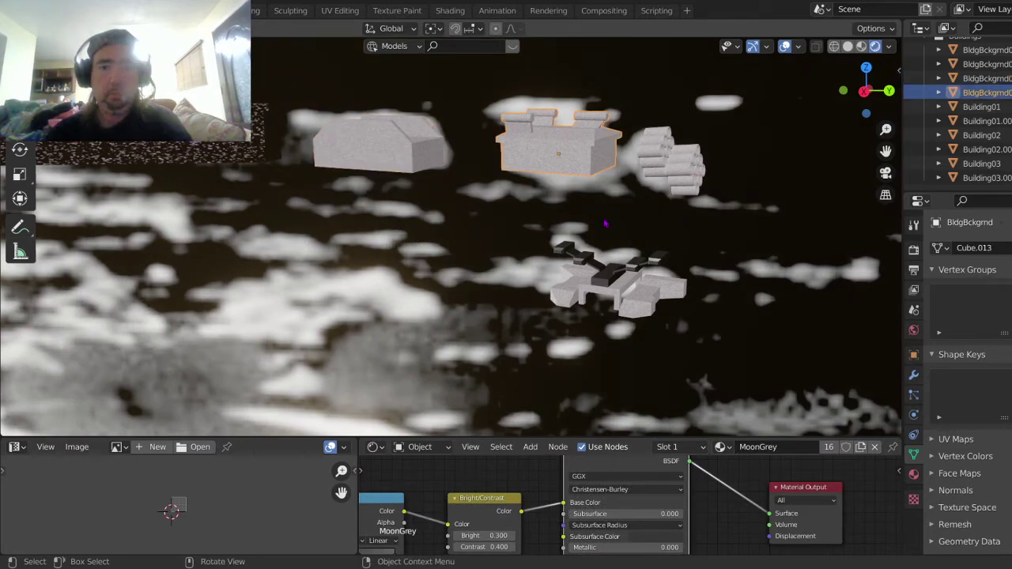
key("g")
key("z")
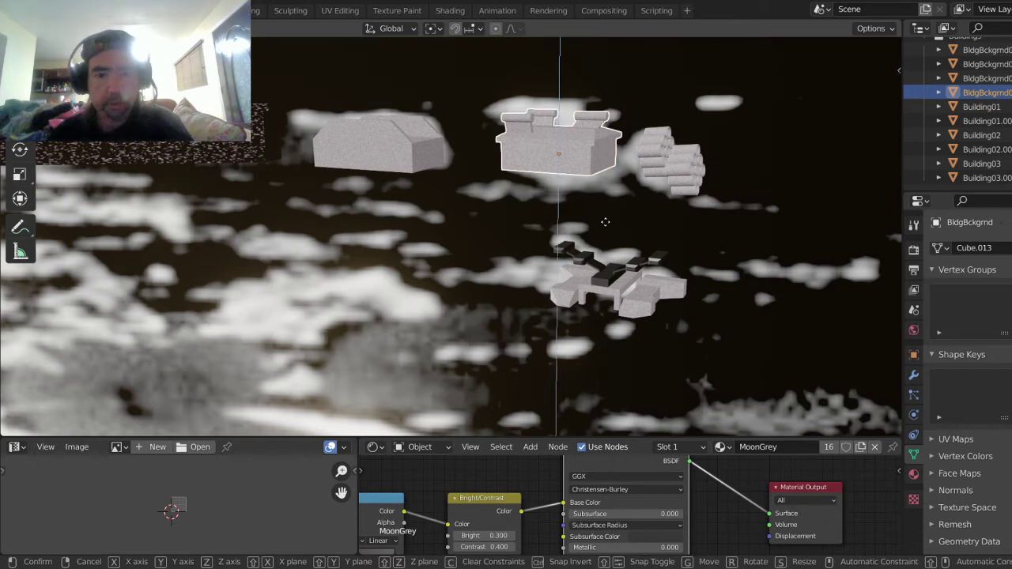
left_click(574, 314)
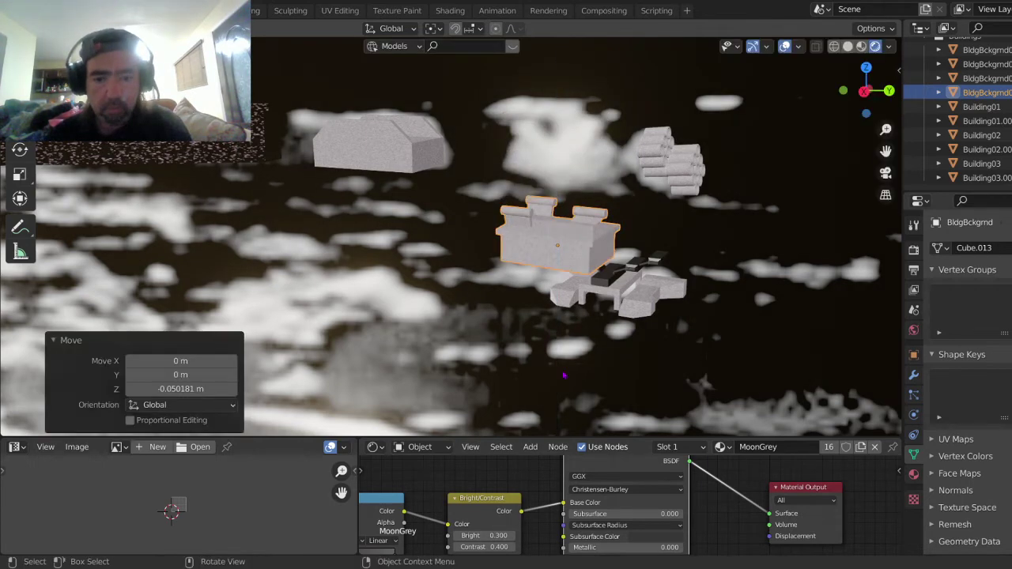
Step: Set the moon photo's contrast to 0.2 and its brightness to 0.08
left_click(672, 250)
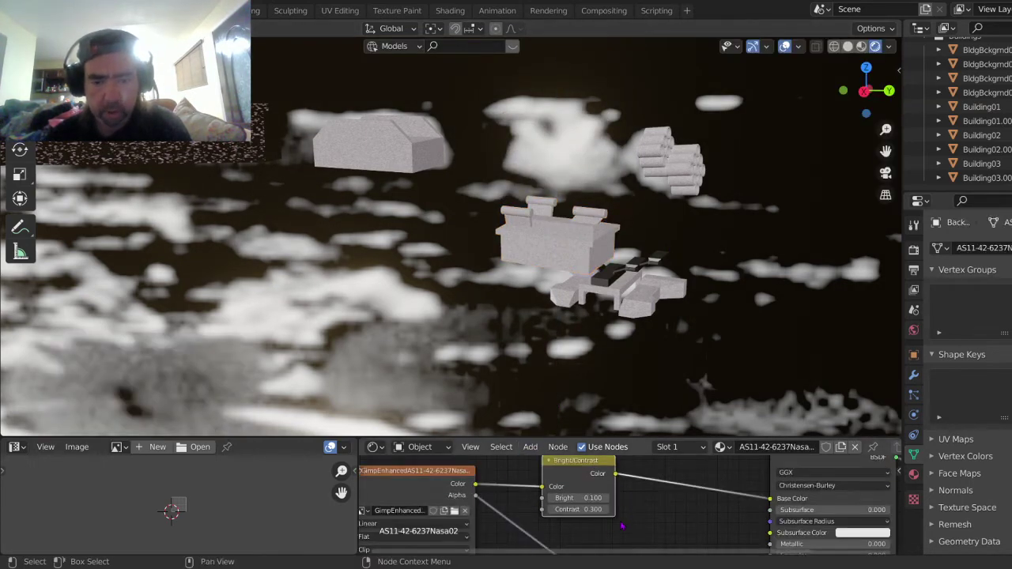
left_click(552, 510)
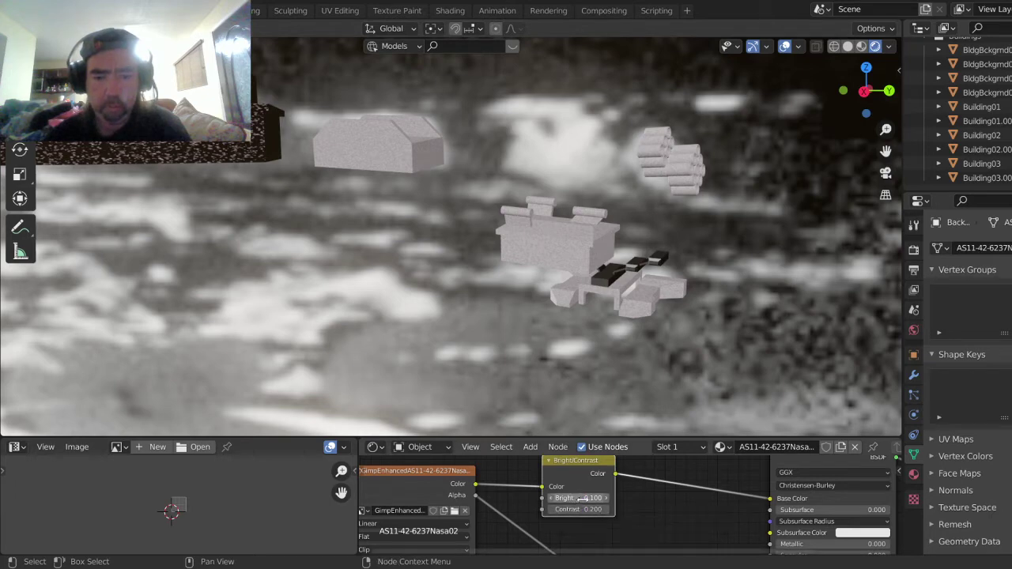
left_click(581, 498)
key("BackSpace")
type(".08")
key("Return")
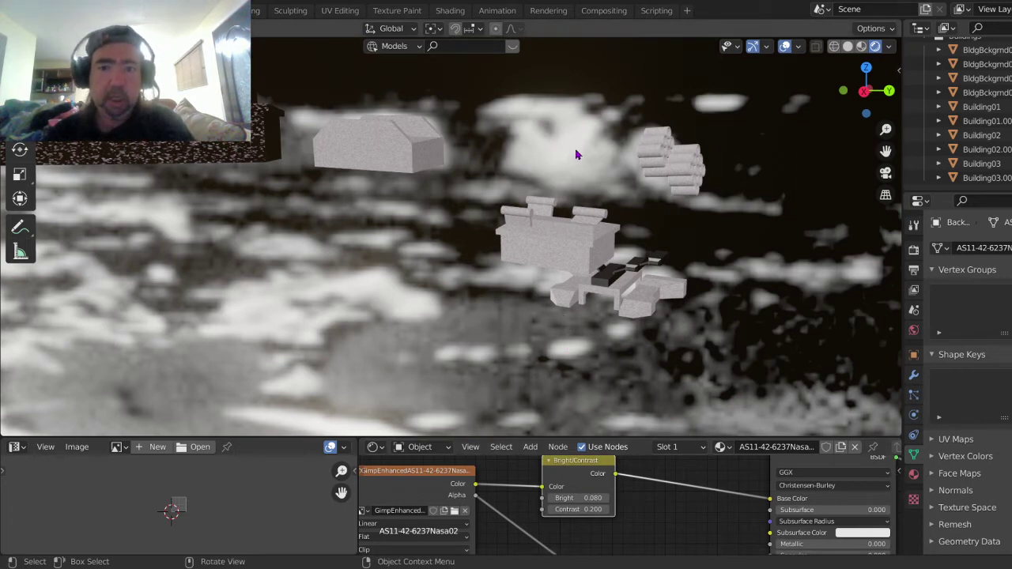
Step: Examine the lowered building and its rooftop cylinders from several angles against the bright shape in the moon photo
scroll(595, 146, "up", 1)
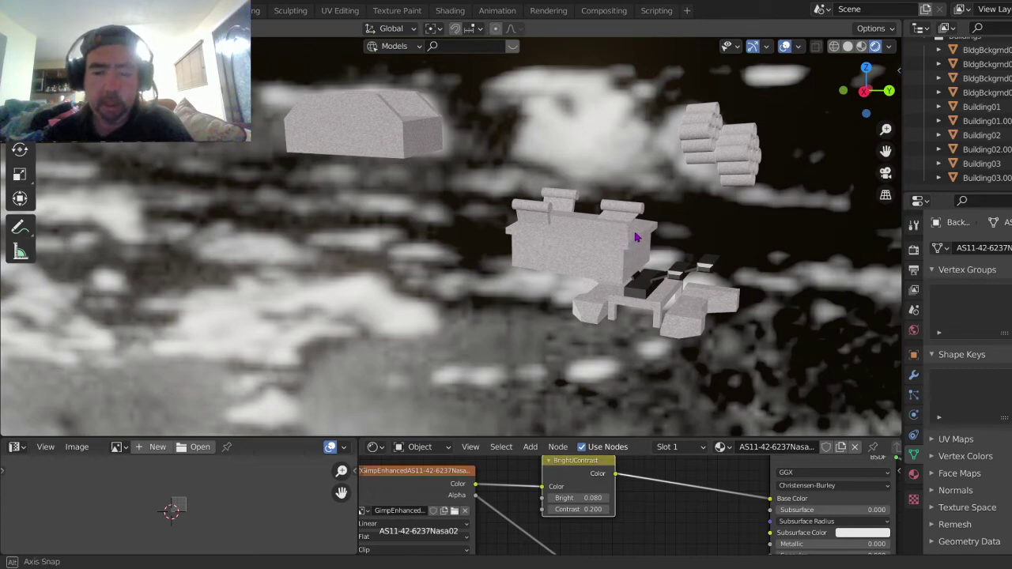
left_click(599, 237)
left_click_drag(568, 228, 499, 218)
scroll(577, 230, "up", 4)
left_click_drag(577, 231, 561, 291)
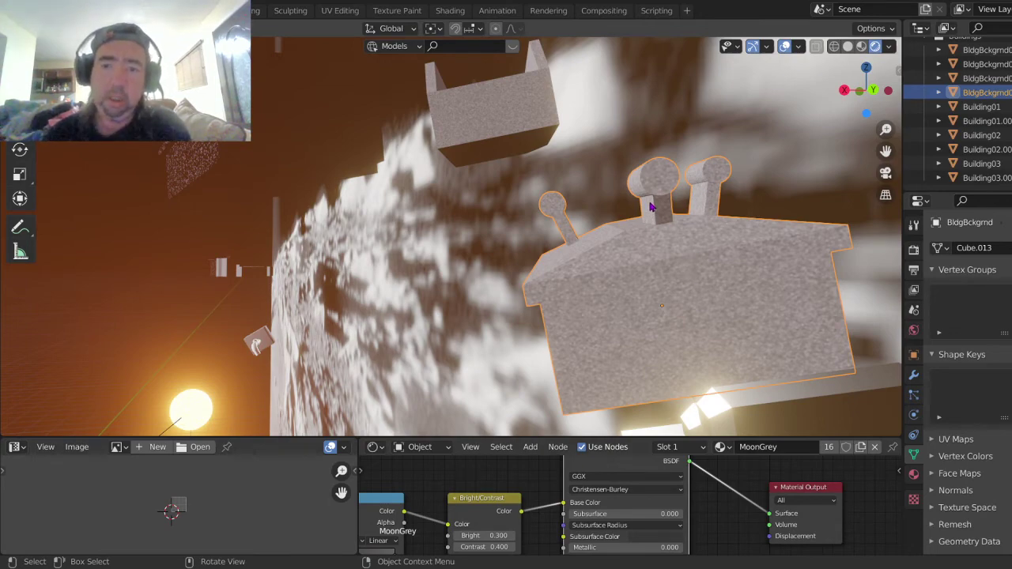
left_click_drag(652, 189, 734, 188)
scroll(733, 188, "down", 2)
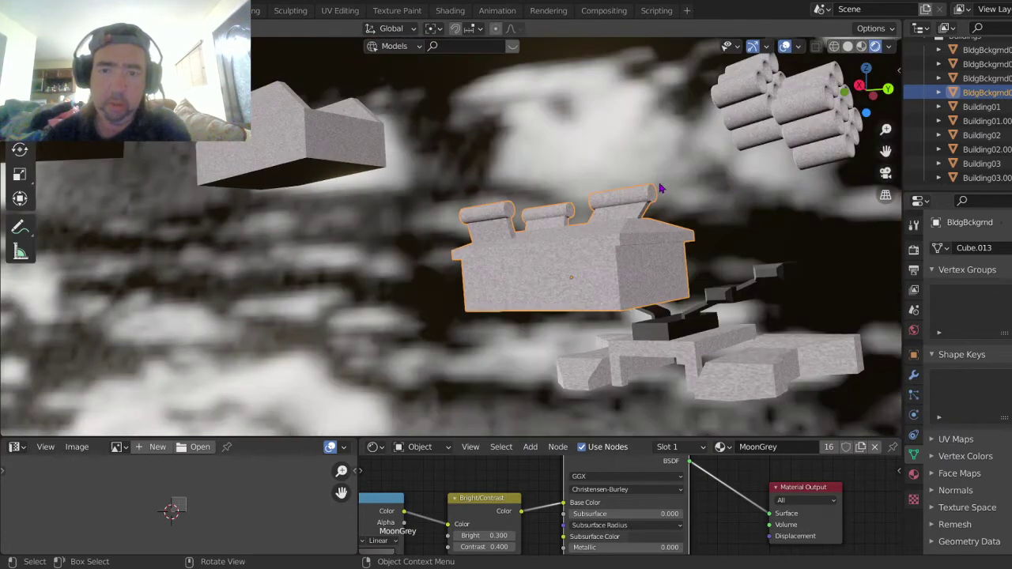
scroll(648, 187, "down", 3)
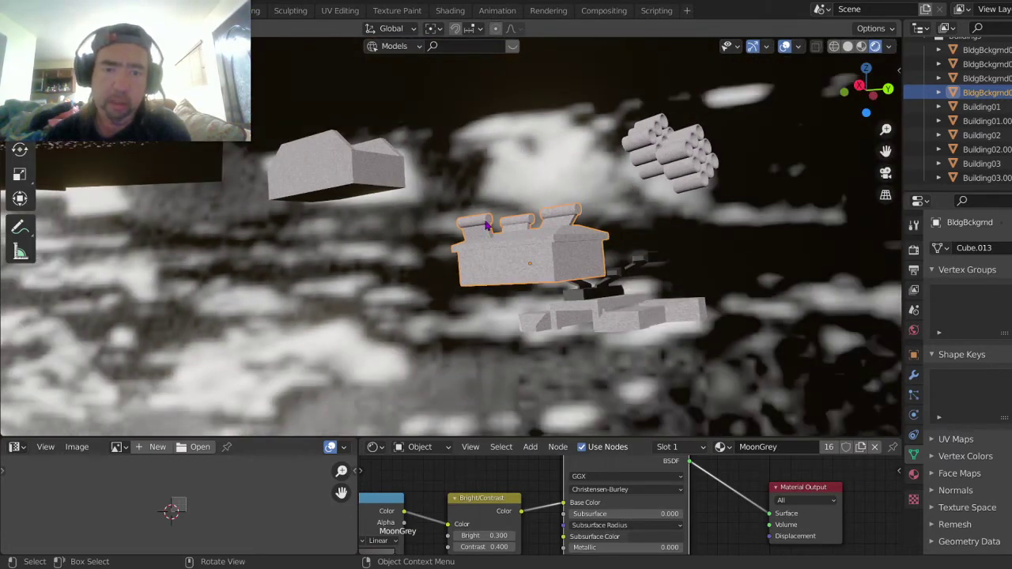
left_click_drag(483, 261, 414, 264)
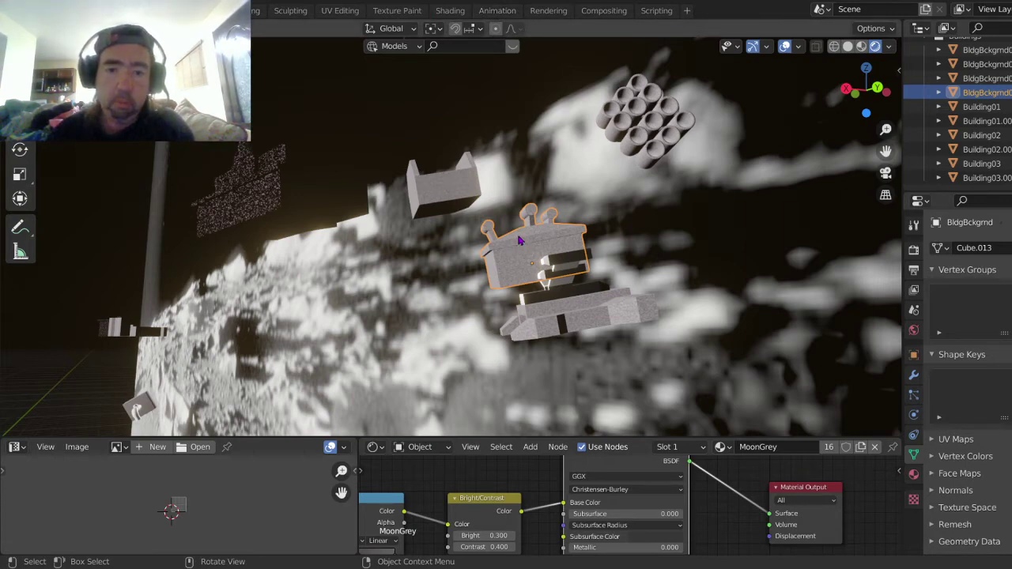
left_click_drag(504, 223, 564, 228)
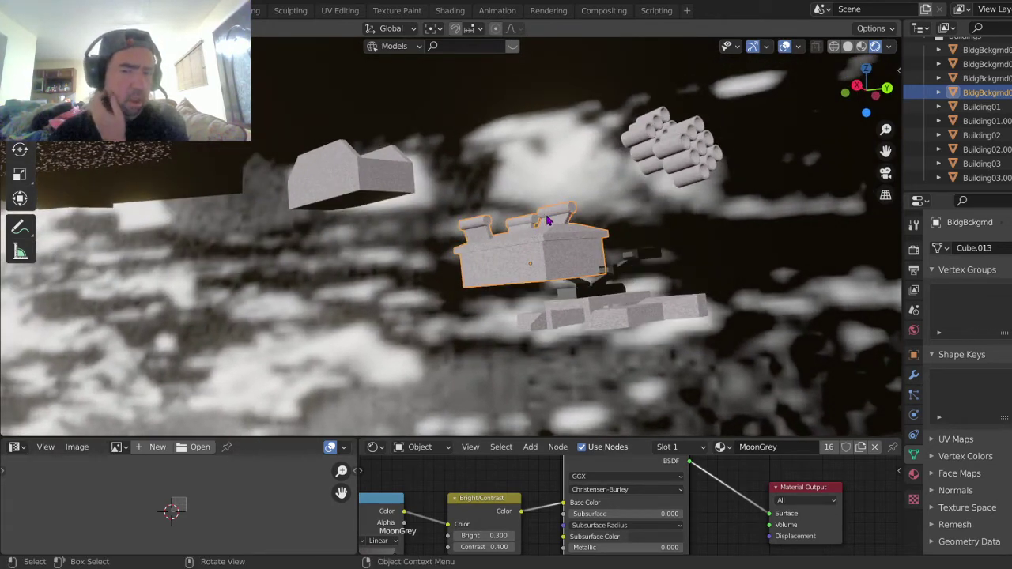
left_click_drag(534, 226, 563, 227)
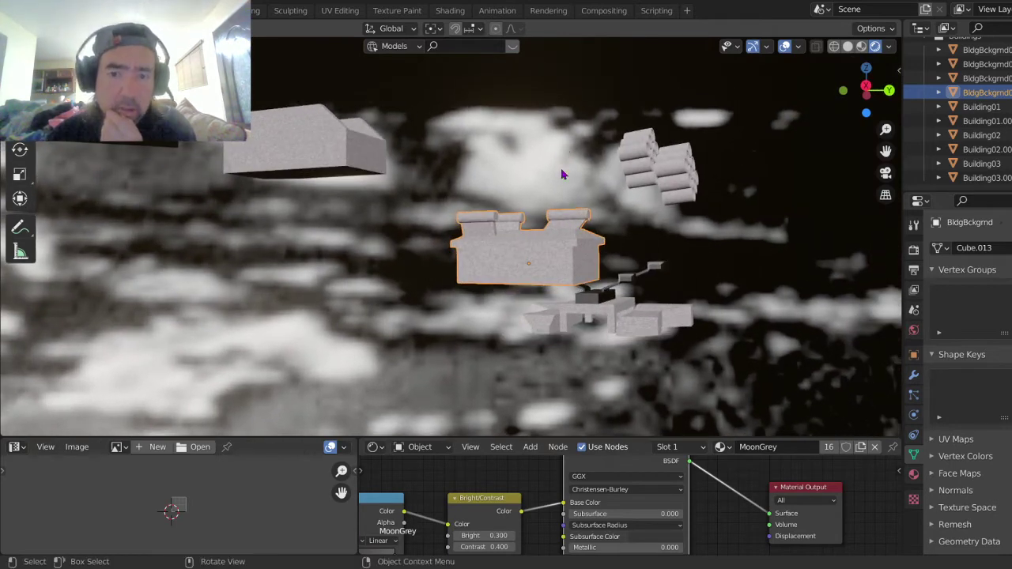
Step: Try a contrast of 0.3 on the moon photo, then set it to 0.25
left_click(689, 269)
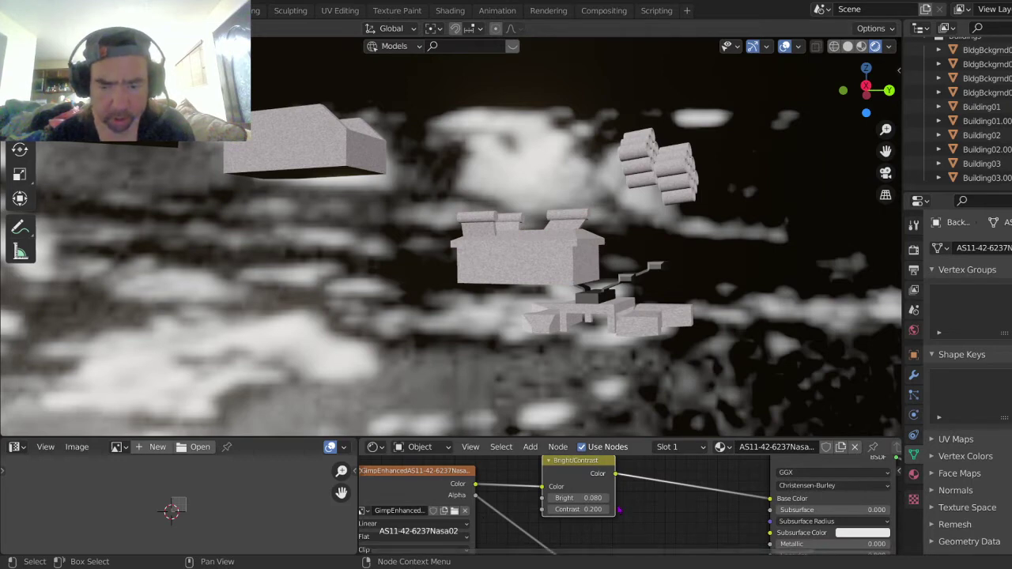
left_click(609, 509)
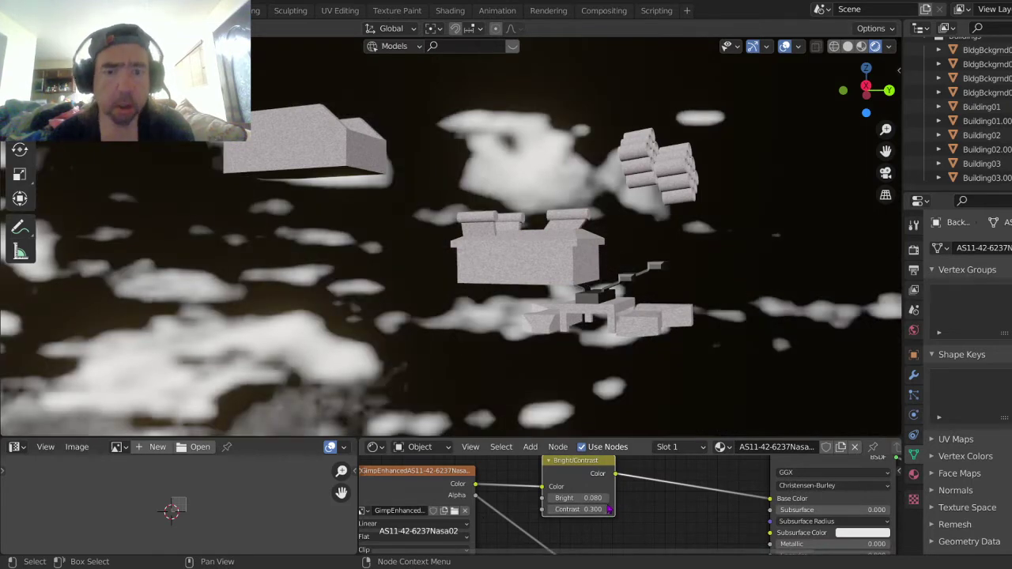
left_click(599, 509)
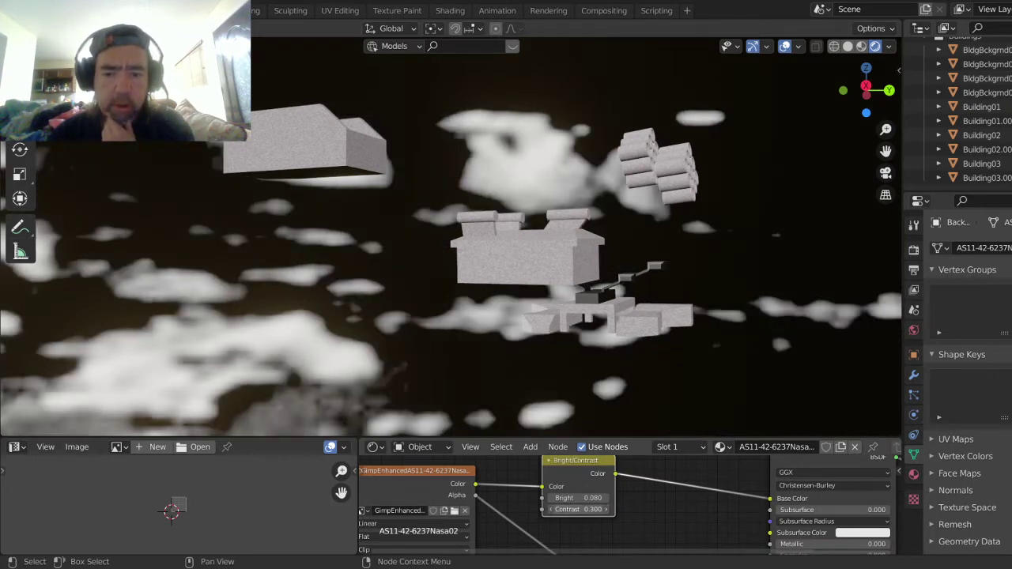
type(".2")
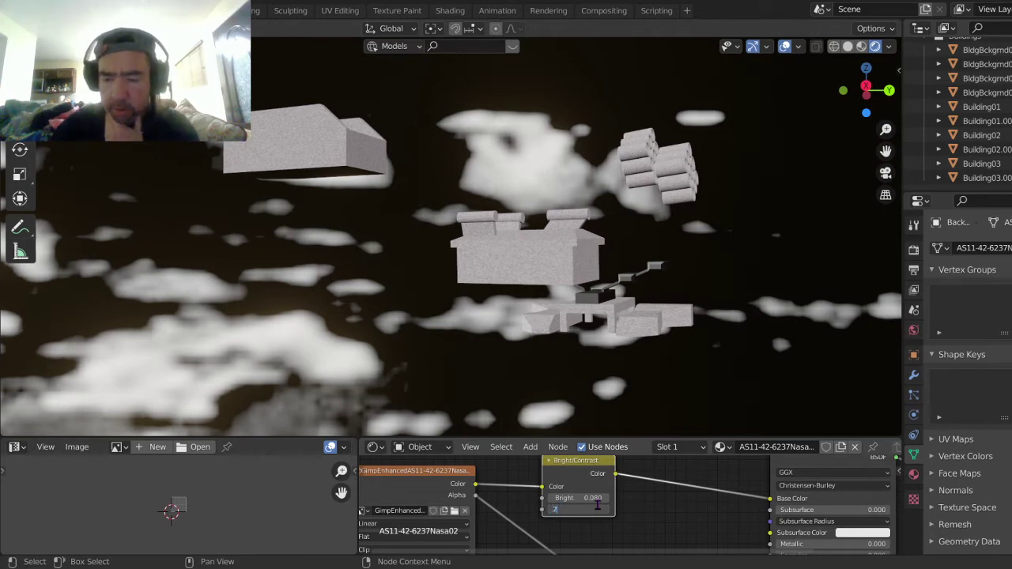
type("5")
key("Return")
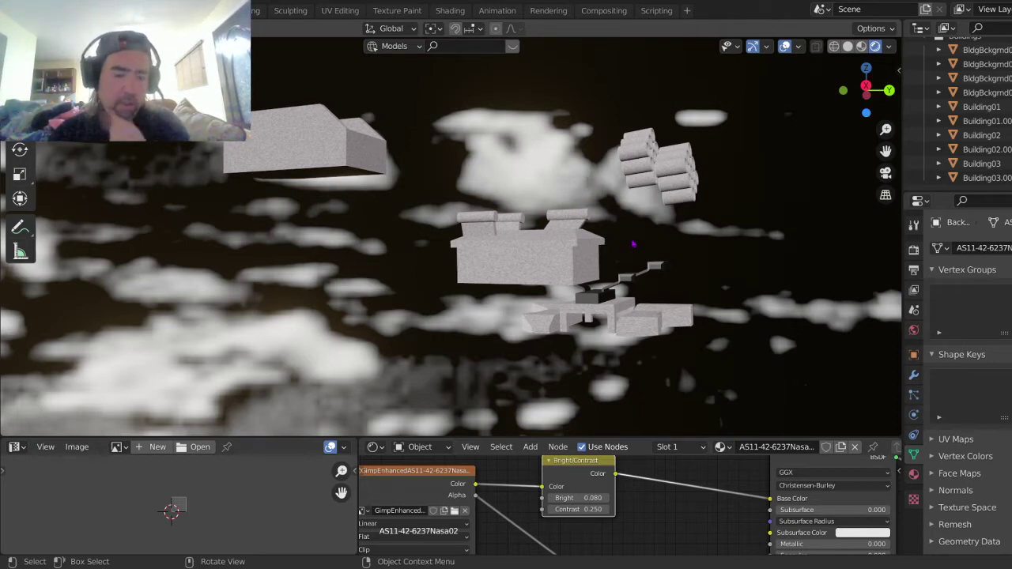
Step: Undo the moon photo's contrast and brightness changes and the downward move of the building with rooftop cylinders
key("ctrl+z")
key("ctrl+z")
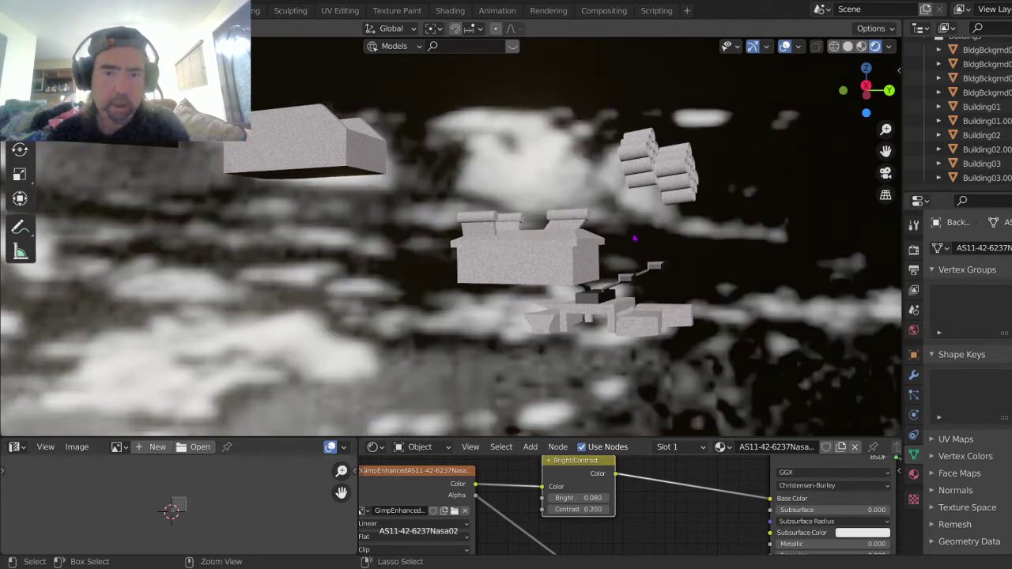
key("ctrl+z")
key("ctrl+z")
key("ctrl+z")
key("ctrl+z")
key("ctrl+z")
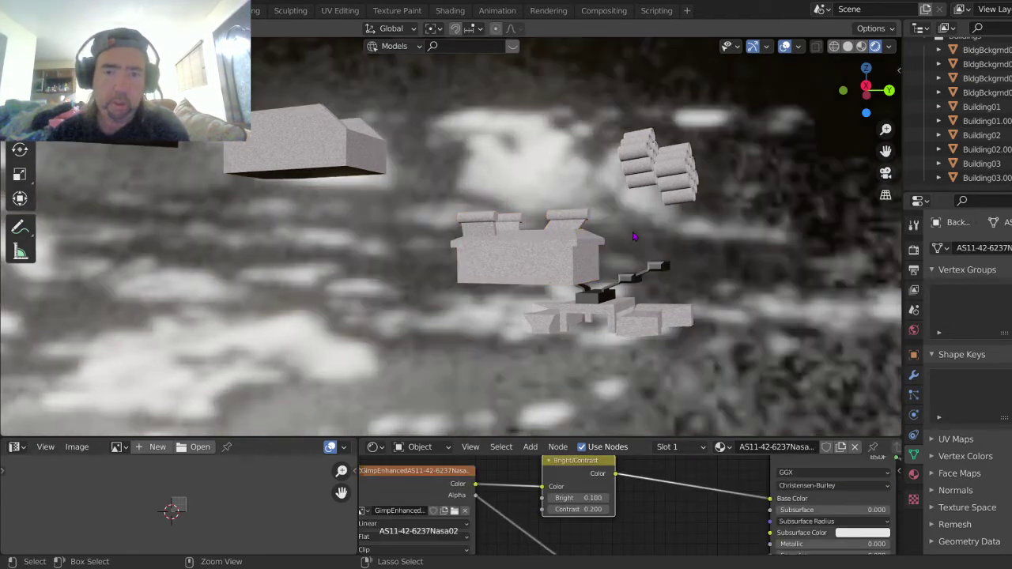
key("ctrl+z")
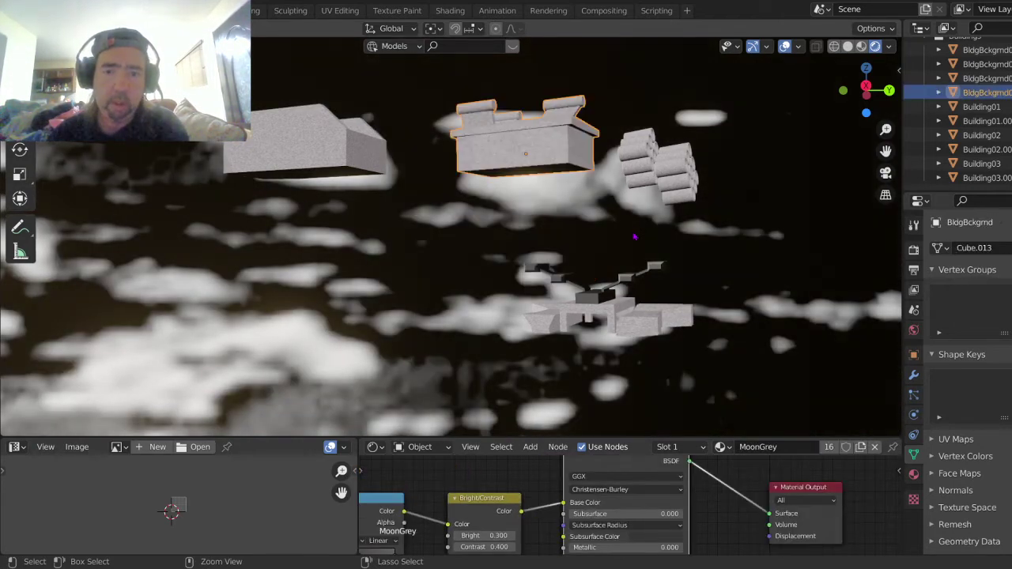
Step: Move the stacked-cylinder model beside the background building straight down by about 0.044 m, clear of the bright shape in the moon photo
left_click(655, 173)
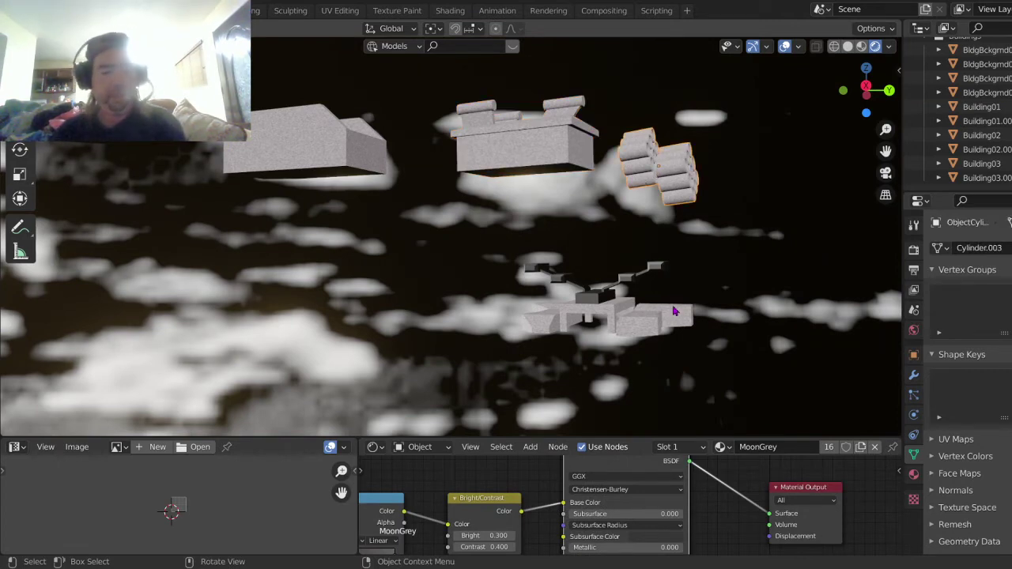
key("g")
key("z")
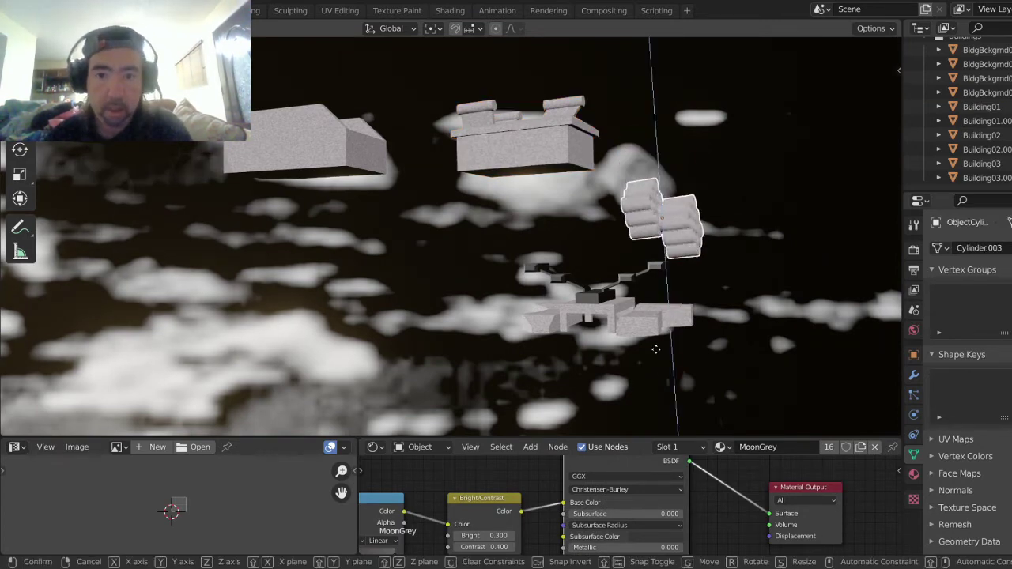
left_click(637, 398)
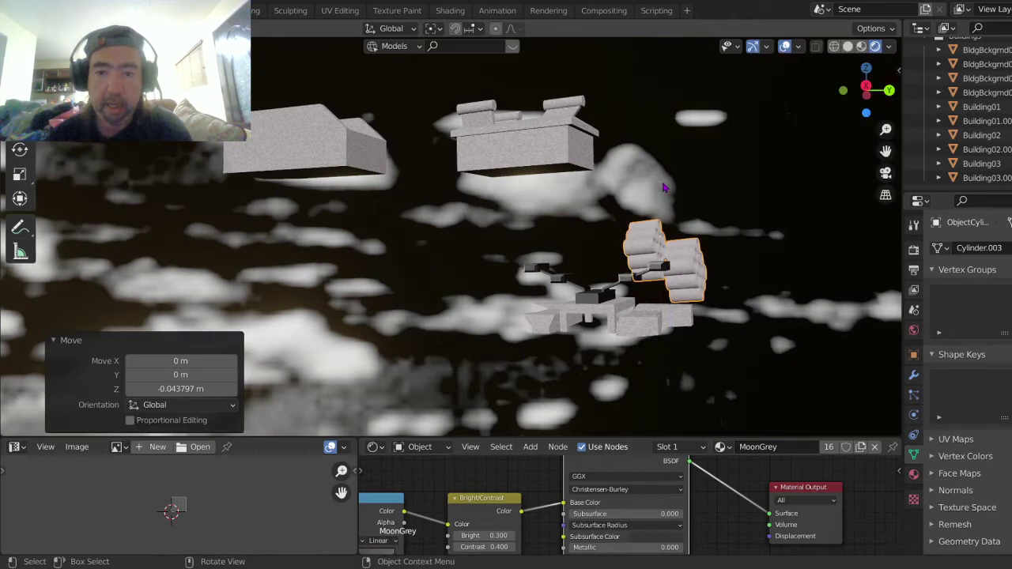
Step: Try a contrast of 0.4 on the moon photo, then set it to 0.35
scroll(661, 196, "down", 2)
left_click_drag(596, 219, 649, 225)
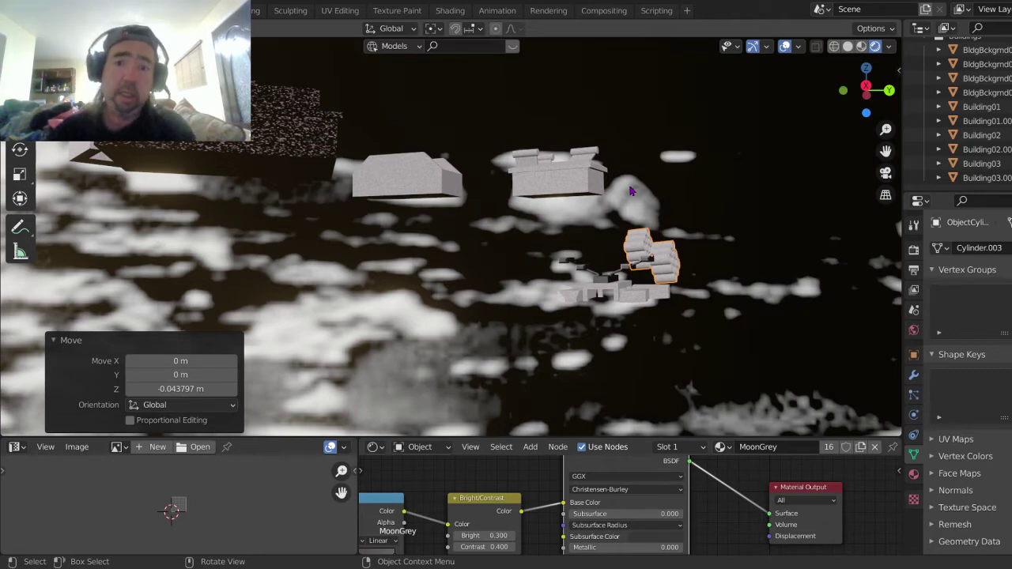
scroll(653, 225, "up", 3)
left_click_drag(674, 198, 419, 208)
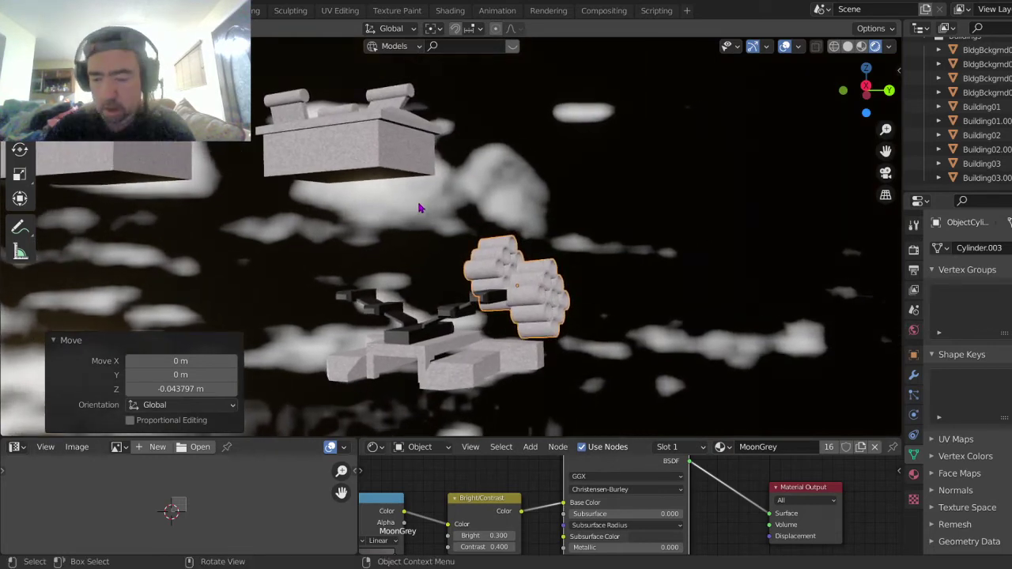
key("KP_3")
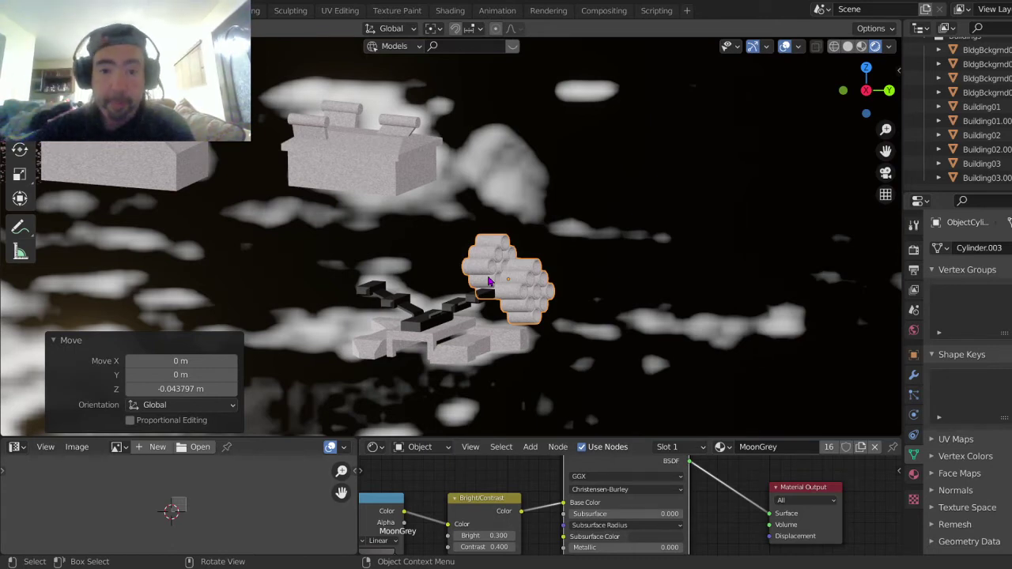
left_click(507, 207)
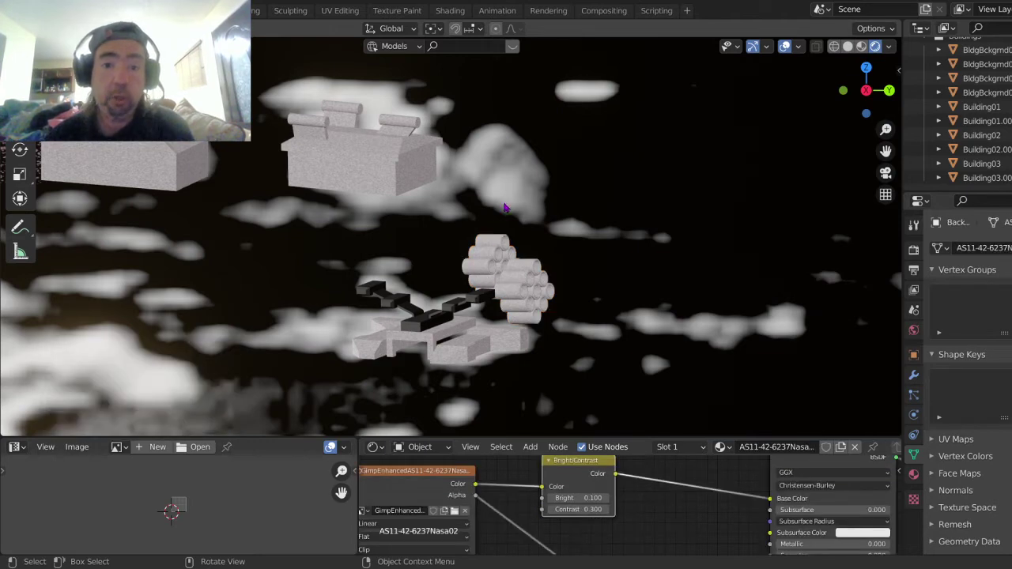
left_click(607, 509)
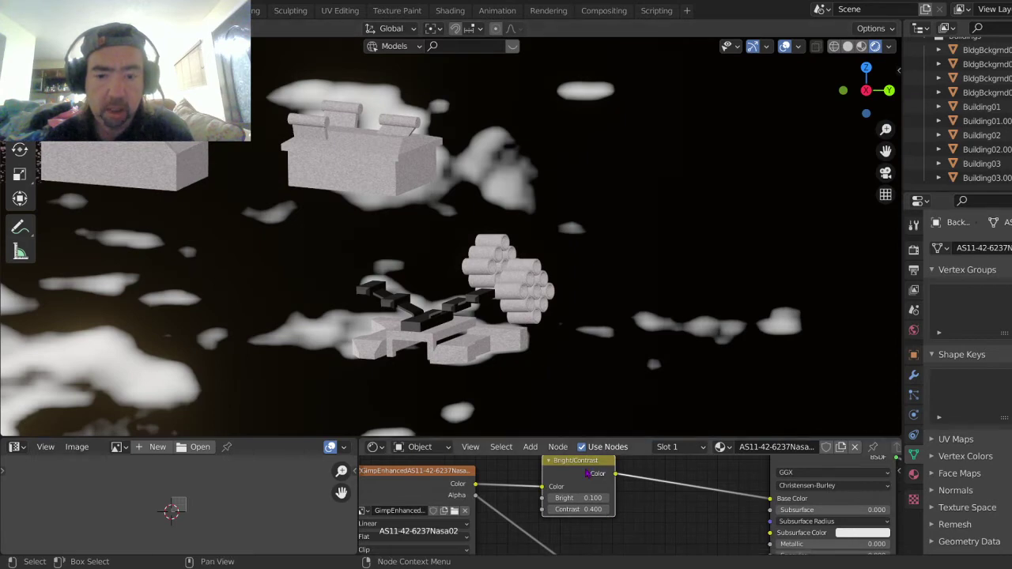
left_click(579, 512)
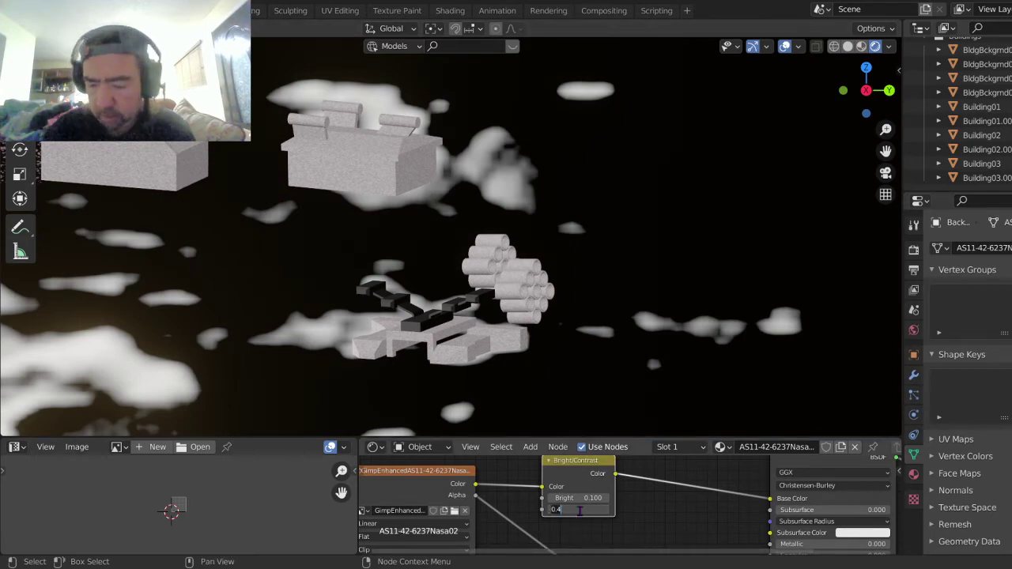
type(".35")
key("Return")
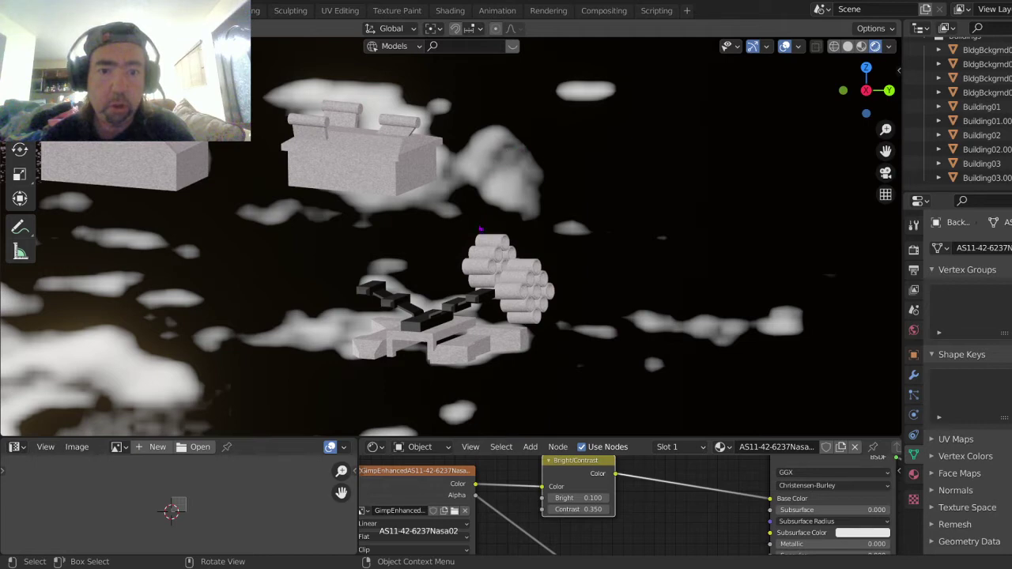
Step: Examine the lowered cylinder stacks from several angles and distances against the bright shape in the moon photo
scroll(597, 306, "up", 4)
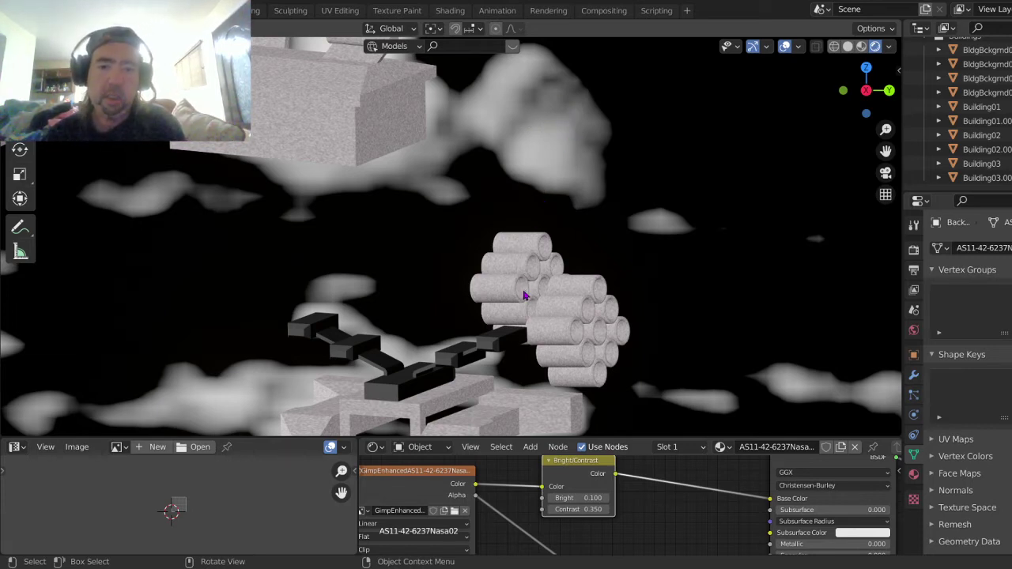
scroll(525, 293, "down", 6)
left_click(553, 263)
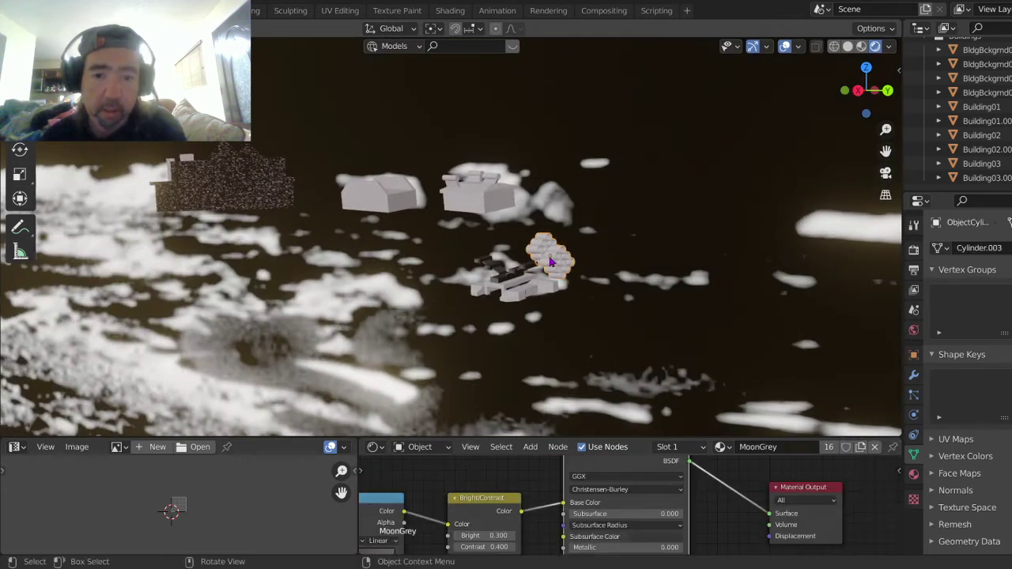
scroll(549, 281, "up", 4)
scroll(566, 289, "up", 3)
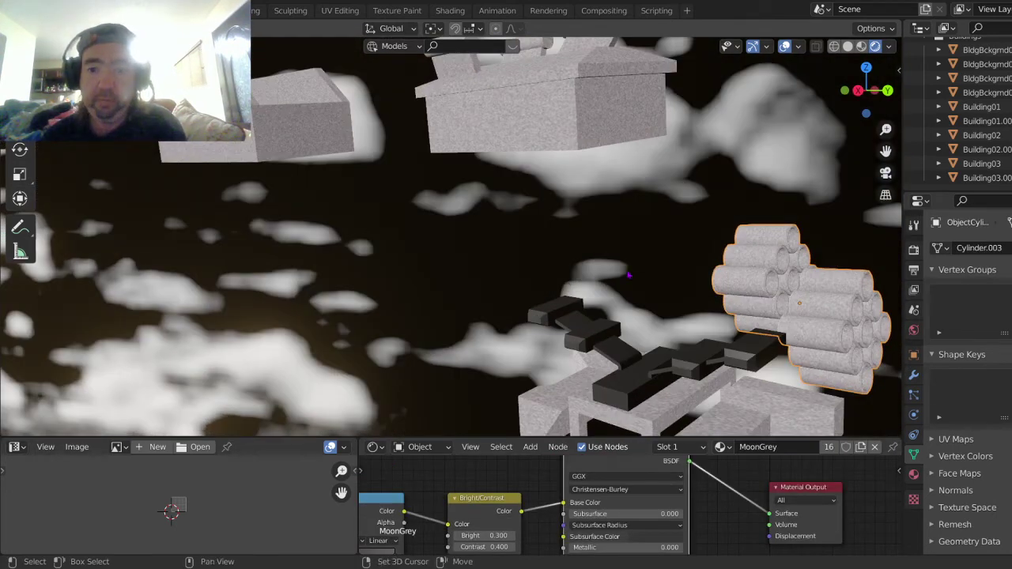
left_click_drag(629, 270, 236, 212)
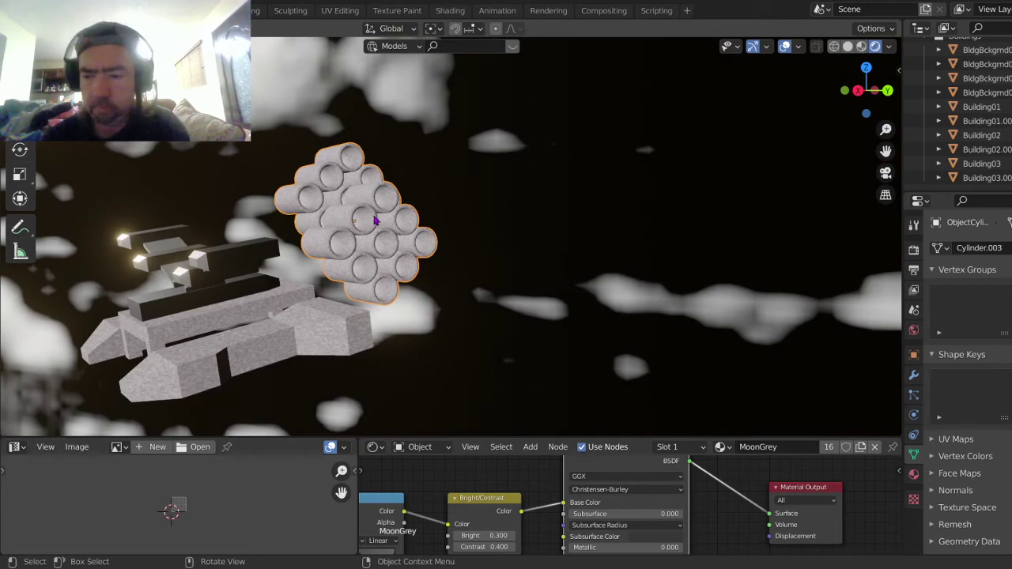
left_click_drag(375, 221, 325, 162)
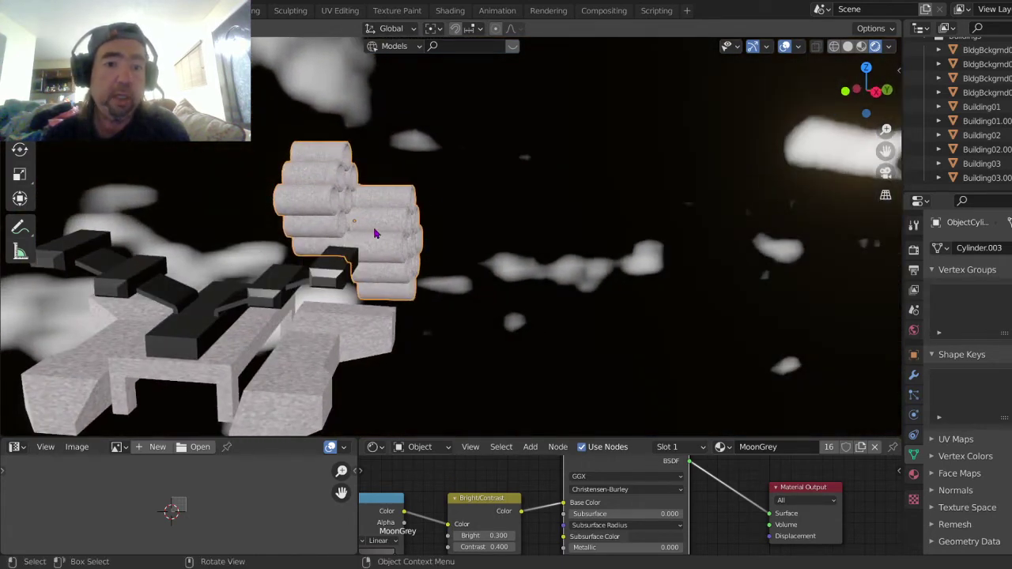
left_click_drag(388, 192, 534, 238)
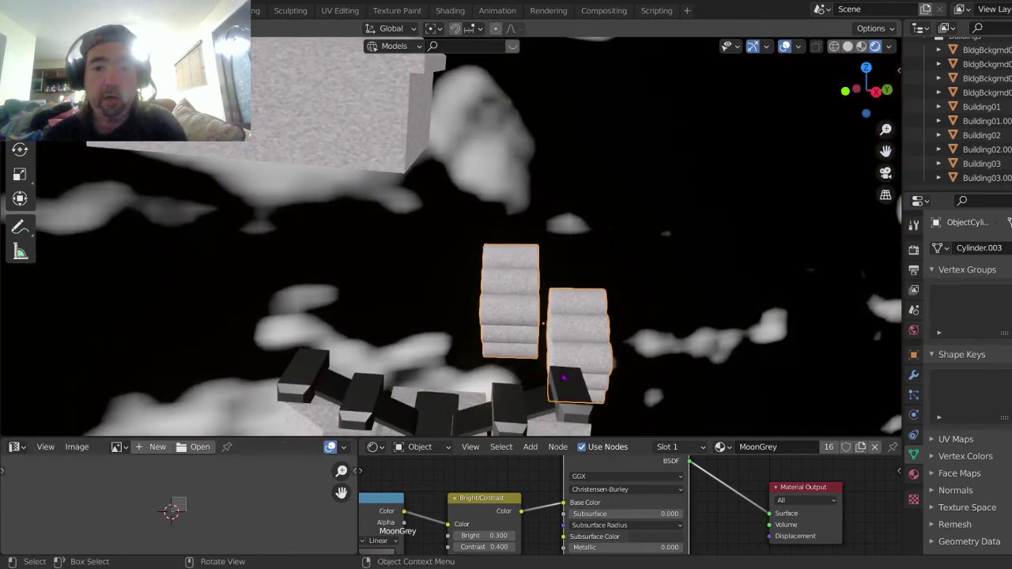
scroll(574, 357, "down", 10)
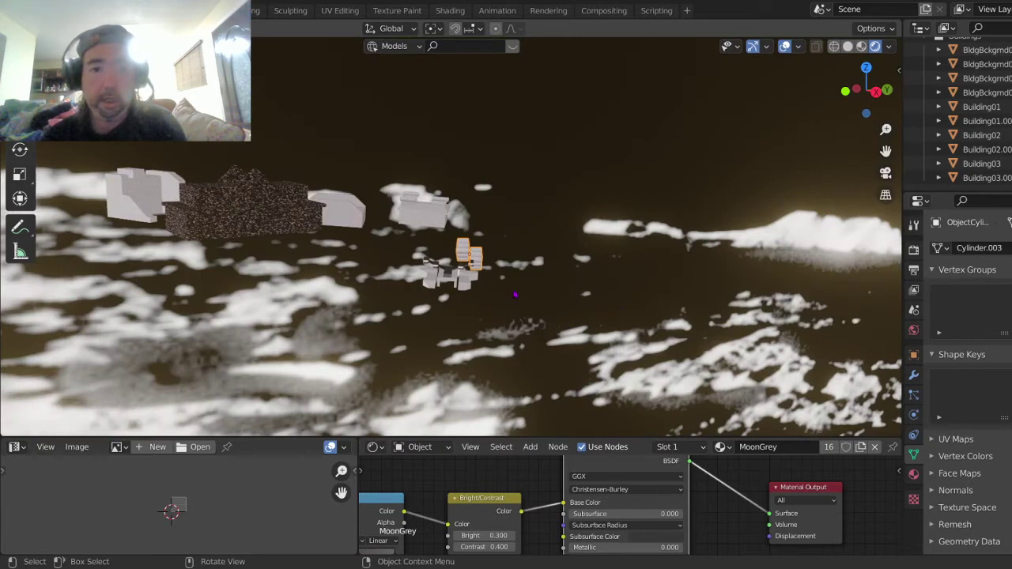
Step: Undo the moon photo's contrast changes and the downward move of the stacked-cylinder model
left_click(464, 280)
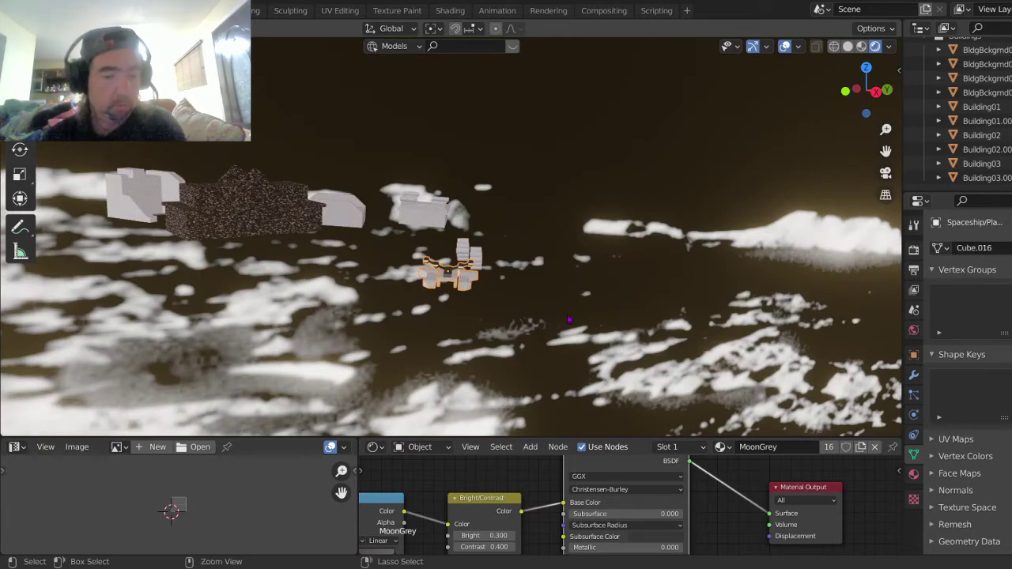
key("ctrl+z")
key("ctrl+z")
key("ctrl+z")
key("ctrl+z")
key("ctrl+z")
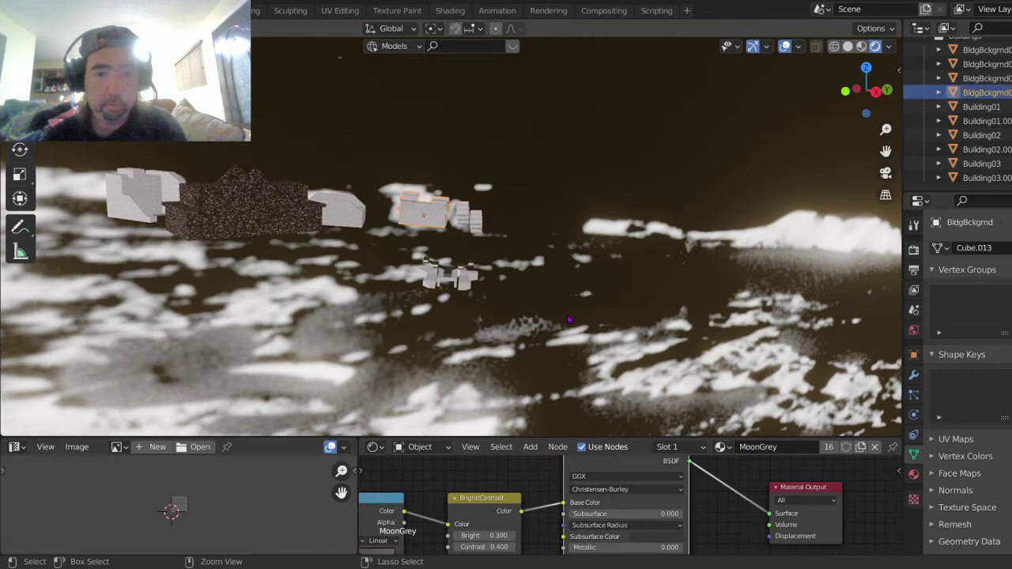
Step: Move the spaceship model straight down by about 0.036 m to uncover the matching bright shape in the moon photo
left_click(467, 288)
scroll(408, 327, "up", 6)
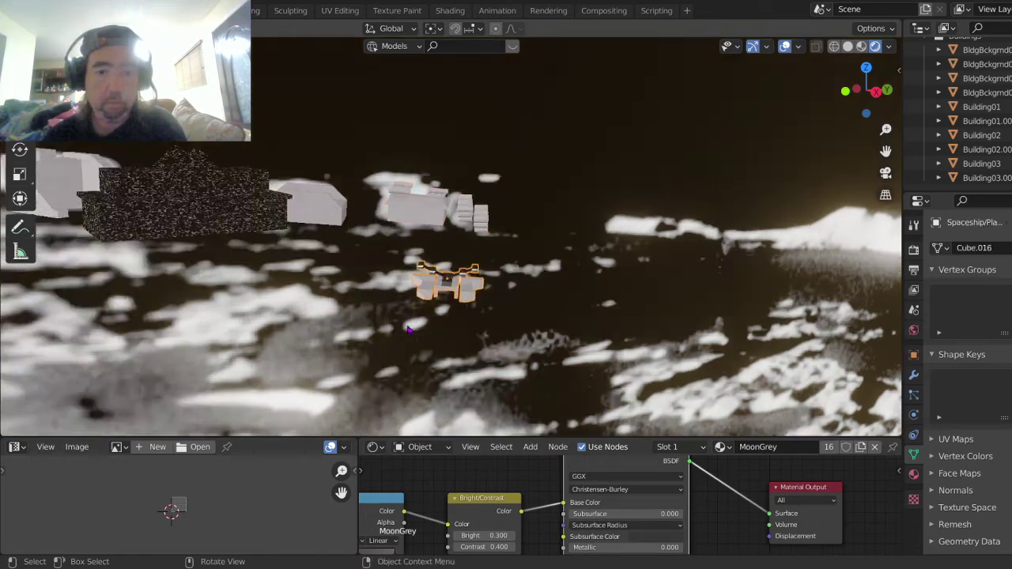
scroll(409, 350, "down", 4)
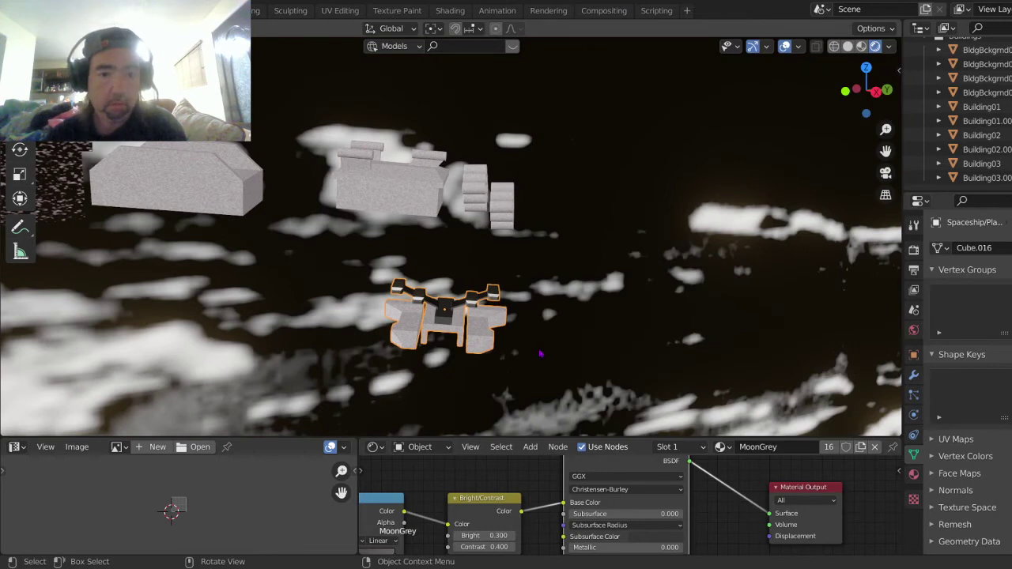
left_click_drag(541, 354, 505, 342)
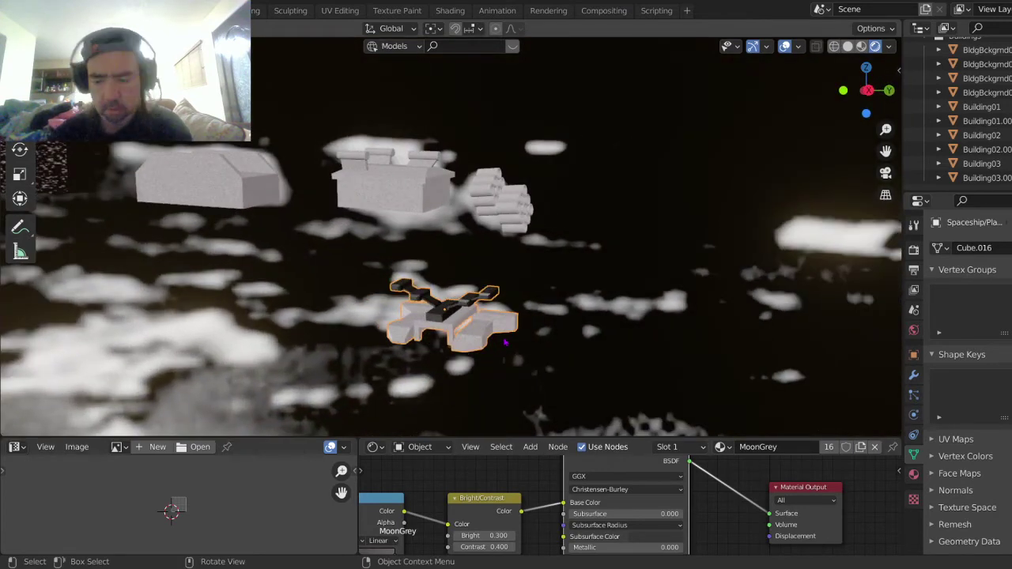
left_click(457, 318)
left_click(456, 318)
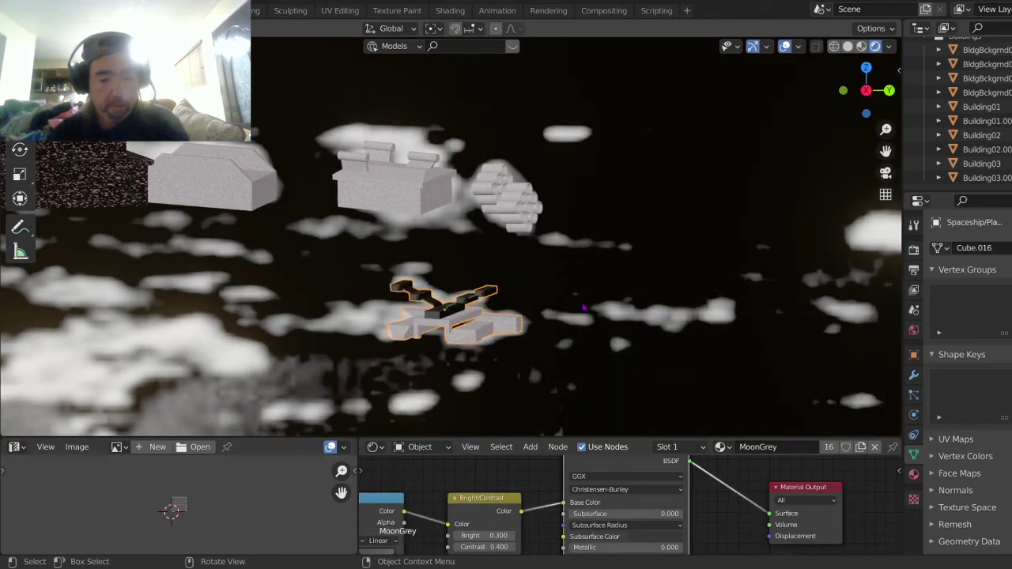
key("g")
key("z")
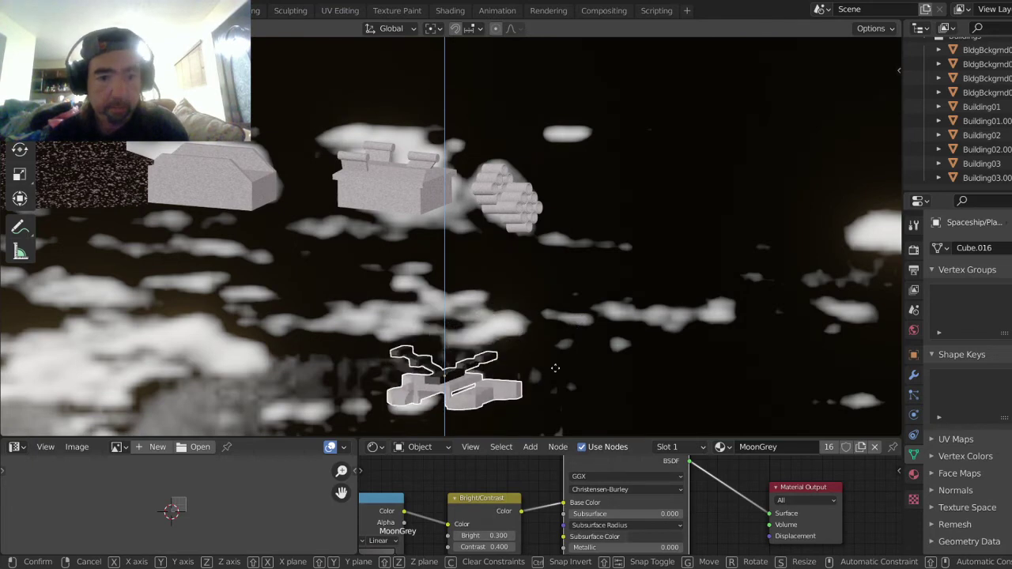
left_click(557, 371)
Step: Examine the lowered spaceship's arms, central body and side hulls from several angles against the bright shape in the moon photo
scroll(509, 353, "up", 2)
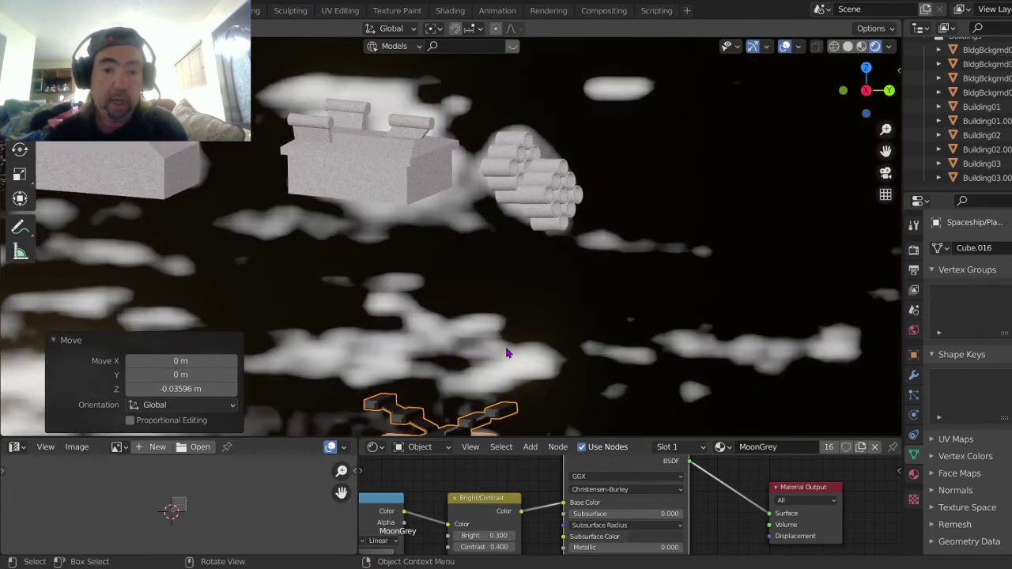
left_click_drag(508, 354, 566, 194)
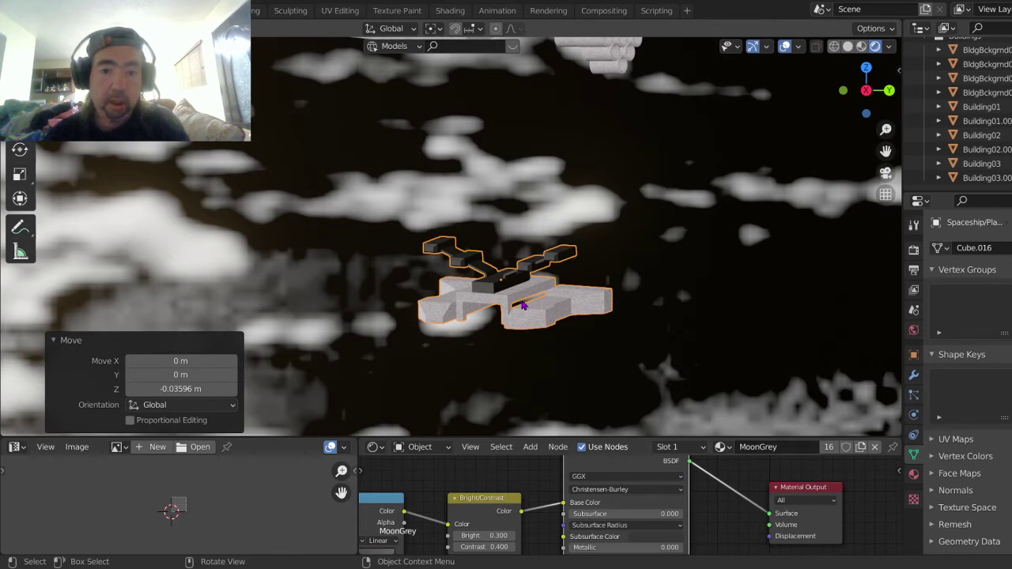
scroll(526, 304, "up", 8)
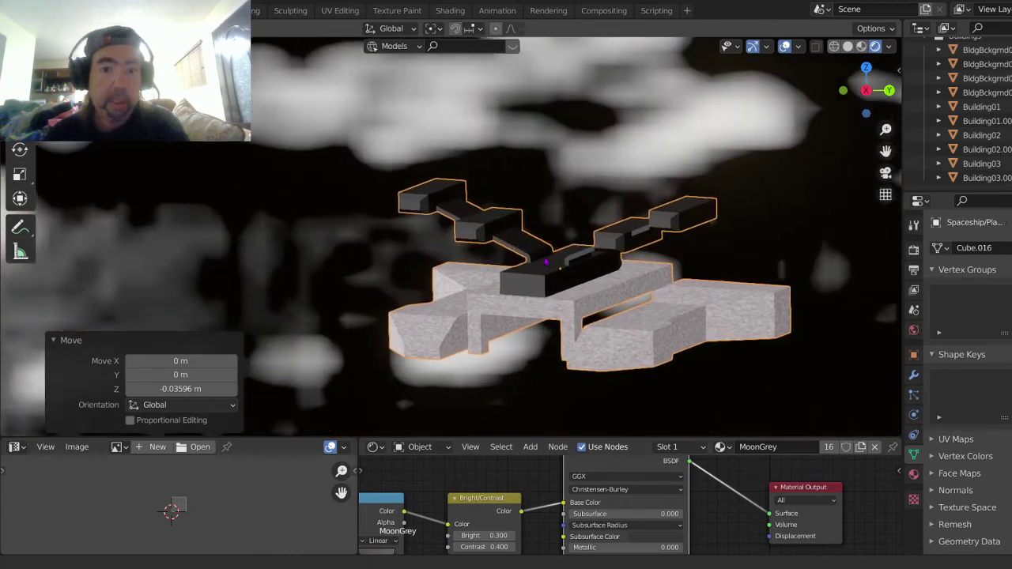
left_click_drag(497, 263, 444, 315)
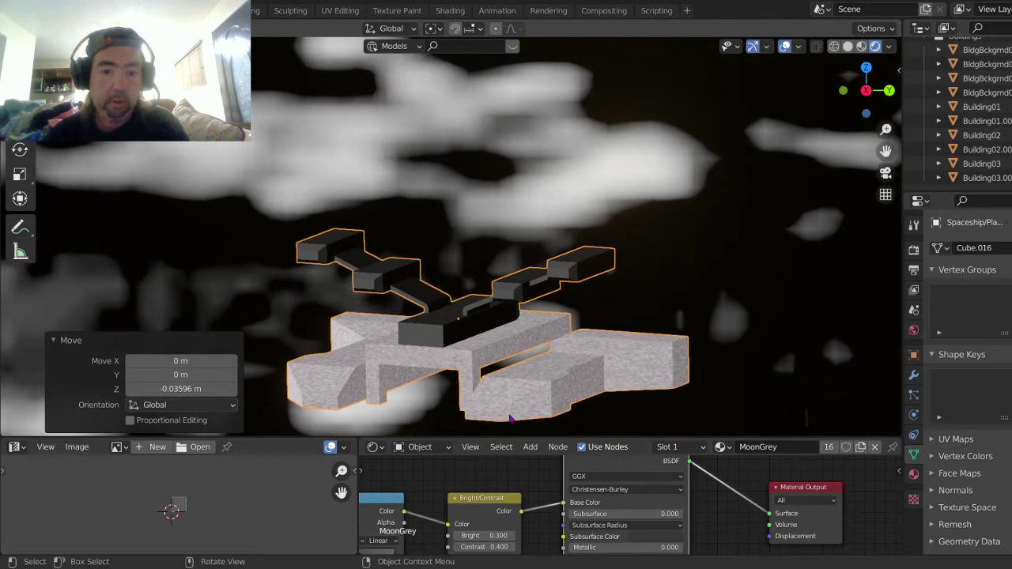
left_click_drag(558, 399, 537, 401)
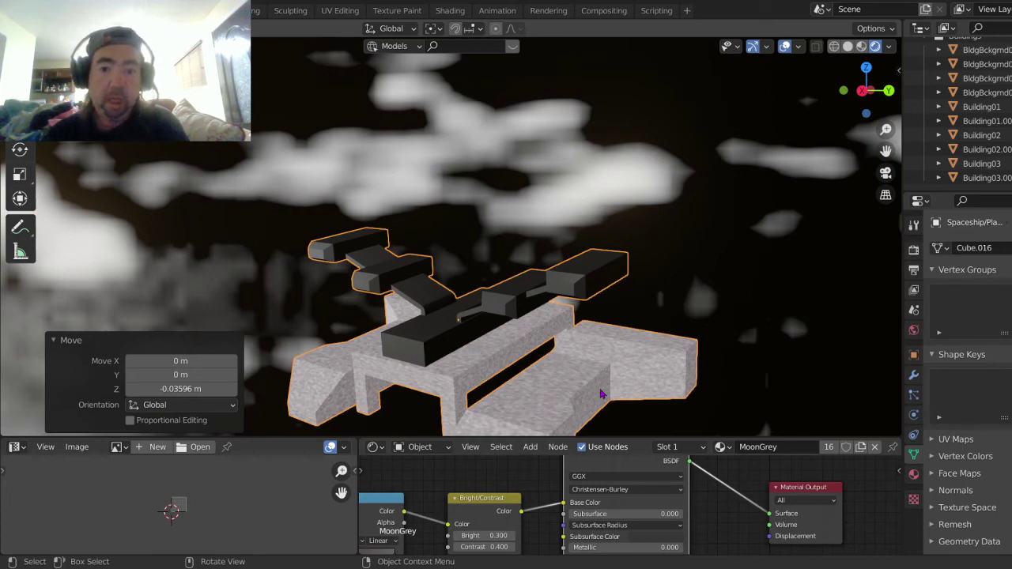
left_click_drag(601, 386, 670, 314)
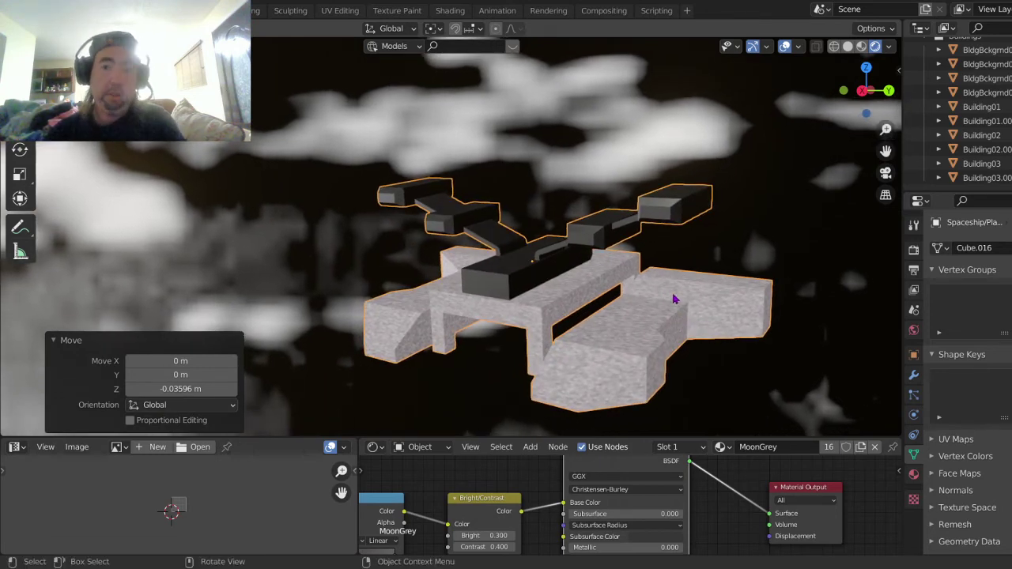
left_click_drag(647, 301, 679, 330)
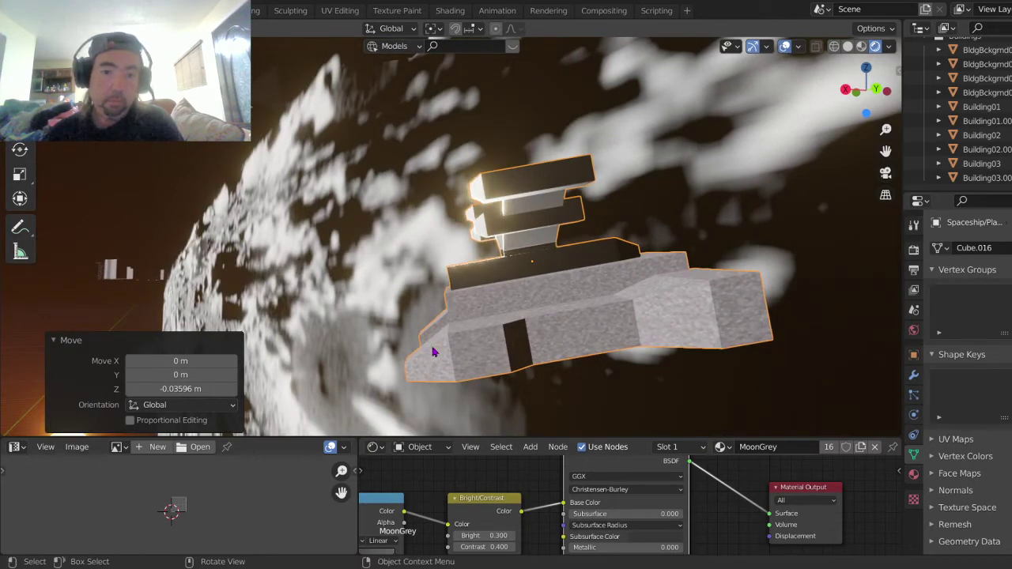
left_click(535, 222)
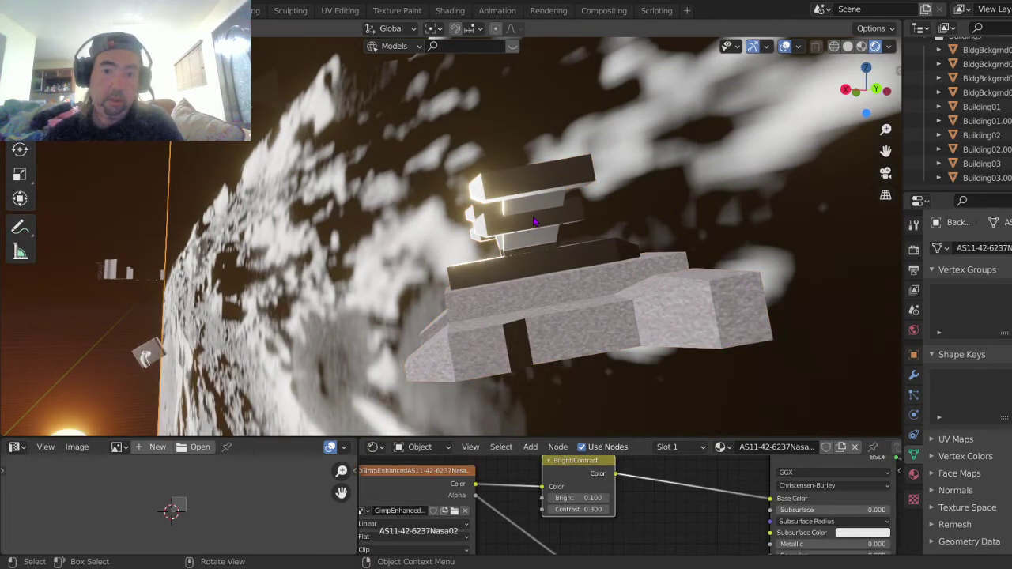
left_click(534, 222)
left_click_drag(534, 222, 655, 218)
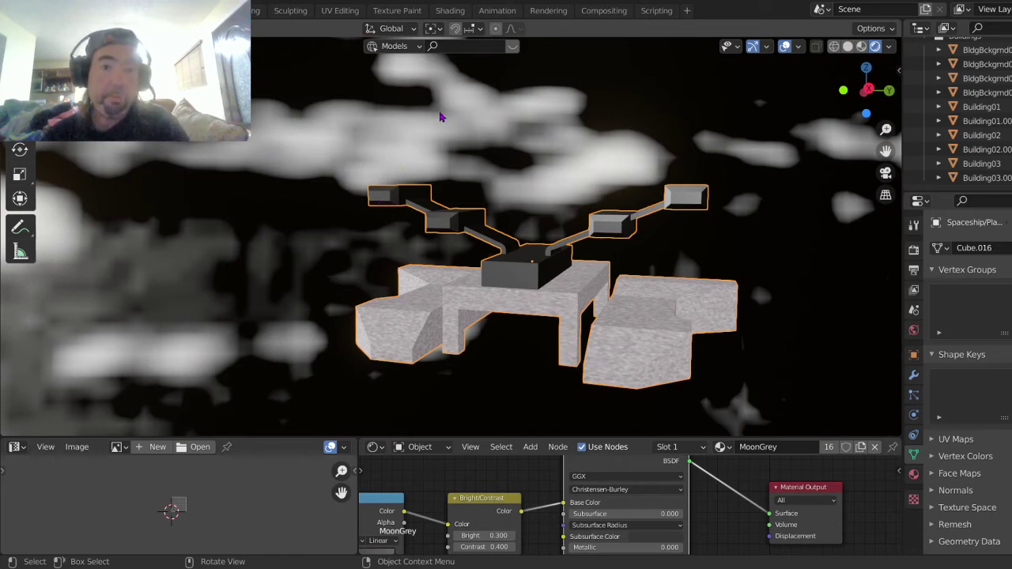
scroll(433, 115, "down", 2)
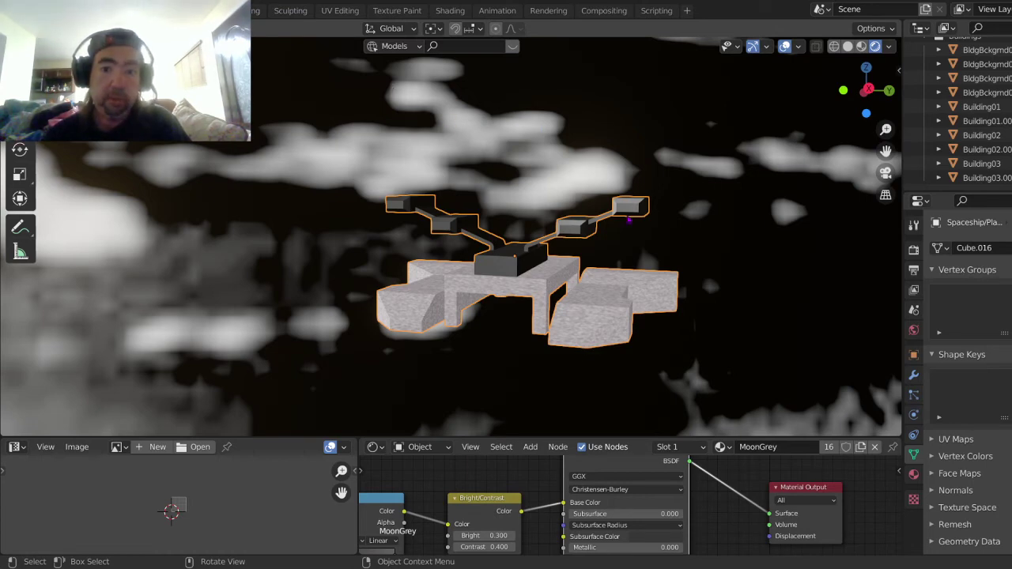
scroll(537, 267, "up", 2)
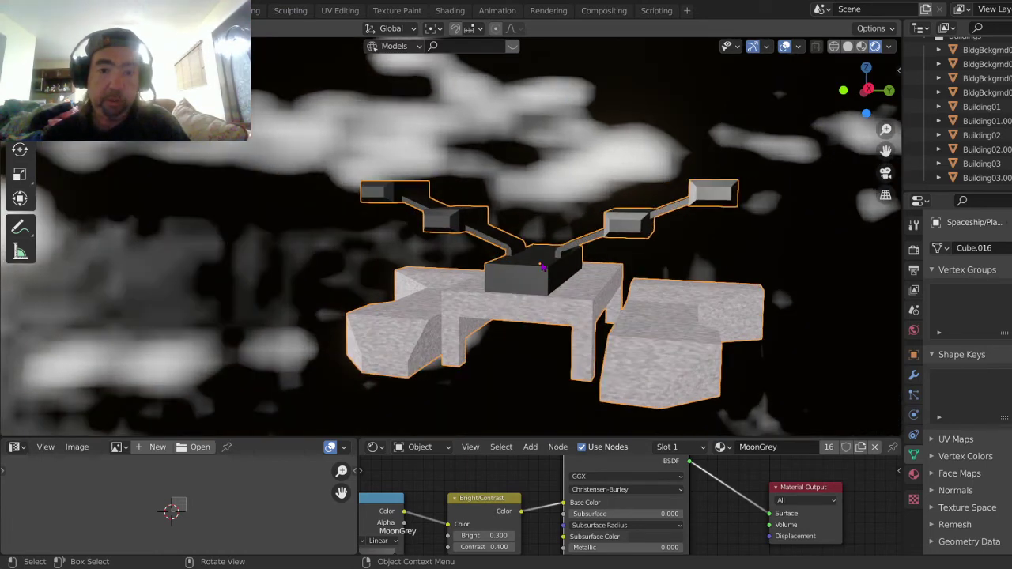
Step: Undo the spaceship model's downward move to put it back over the matching bright shape in the moon photo
middle_click(542, 267)
mouse_move(542, 267)
left_mouse_down()
mouse_move(412, 288)
mouse_move(451, 276)
mouse_move(450, 285)
mouse_move(638, 272)
mouse_move(554, 268)
left_mouse_up()
scroll(549, 267, "down", 5)
scroll(547, 267, "down", 4)
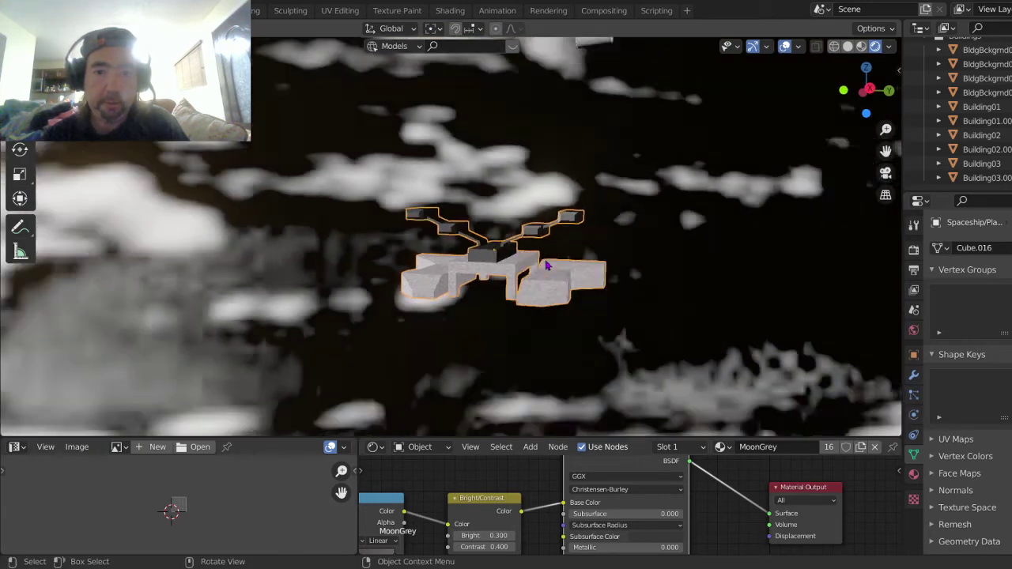
scroll(547, 266, "down", 3)
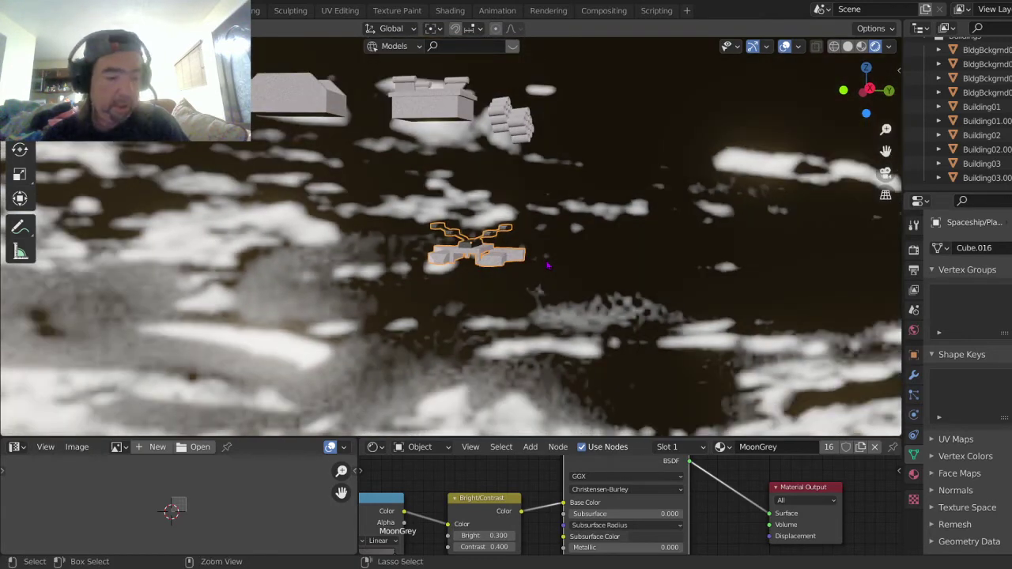
key("ctrl+z")
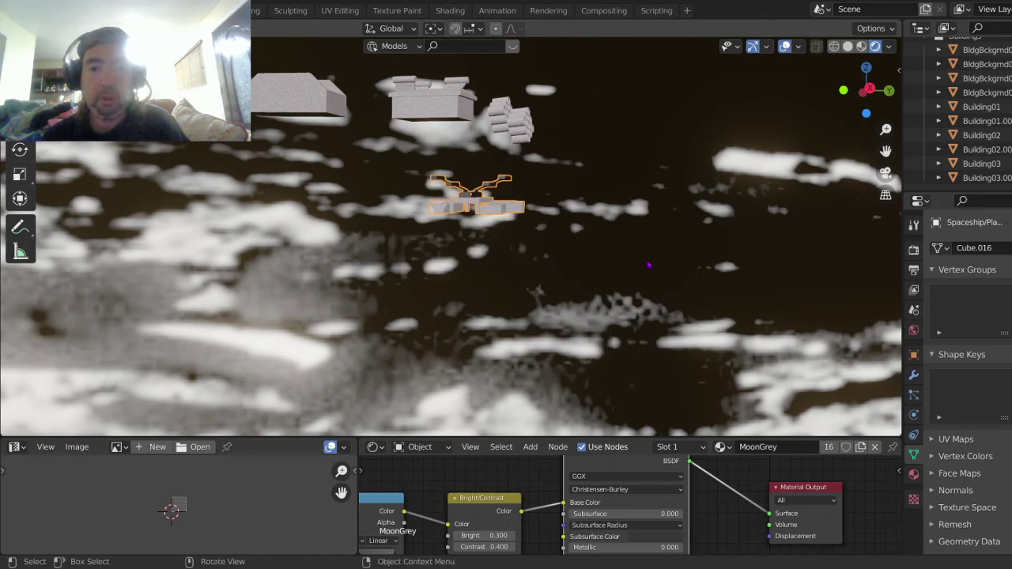
Step: Select the moon photo at the dark crater near the grey platform, try contrast 0.400, and set it to 0.200
left_click_drag(639, 271, 674, 208)
scroll(655, 238, "down", 4)
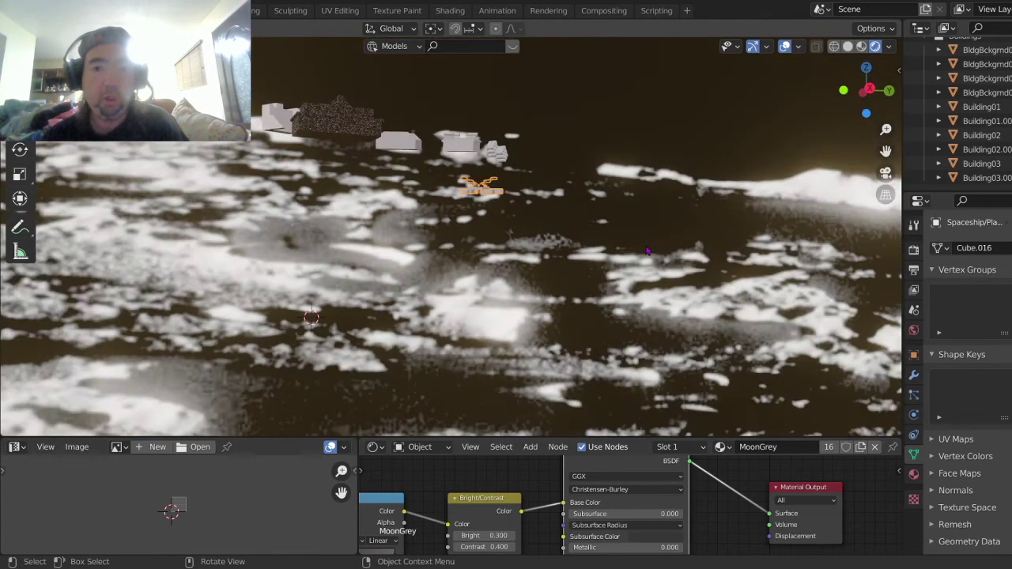
left_click_drag(518, 301, 614, 238)
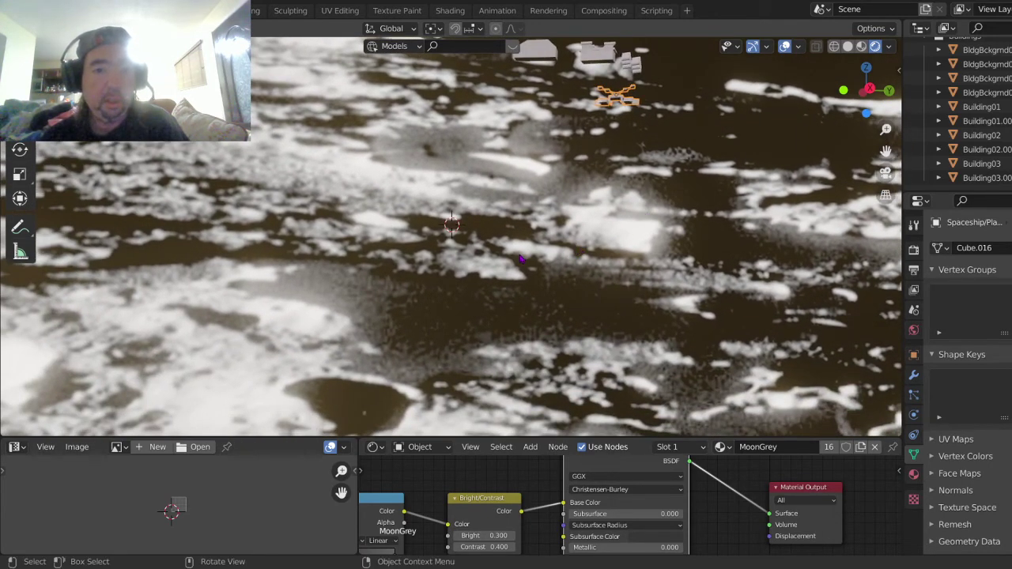
scroll(509, 253, "down", 1)
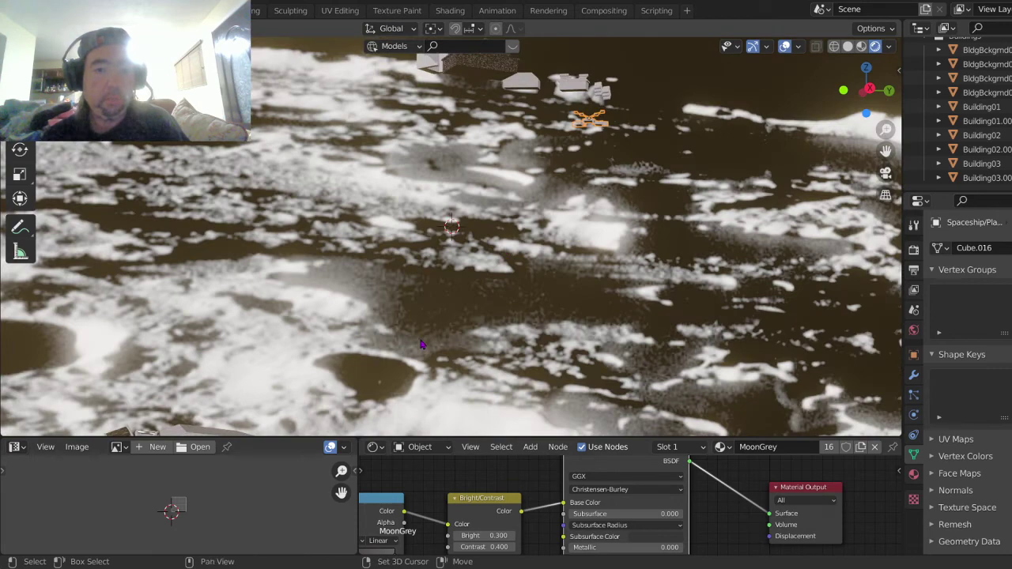
left_click_drag(423, 342, 468, 176)
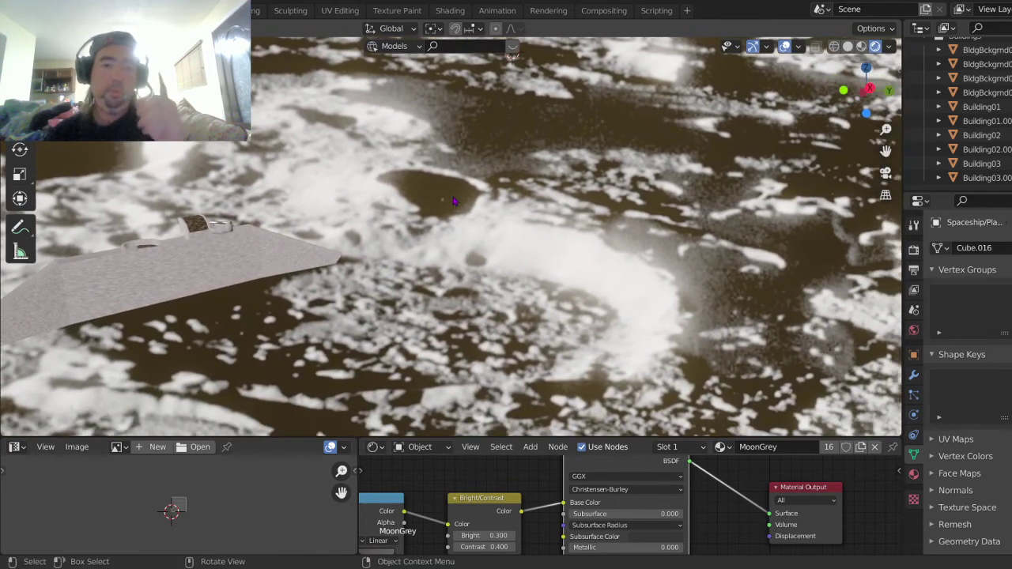
scroll(443, 203, "up", 3)
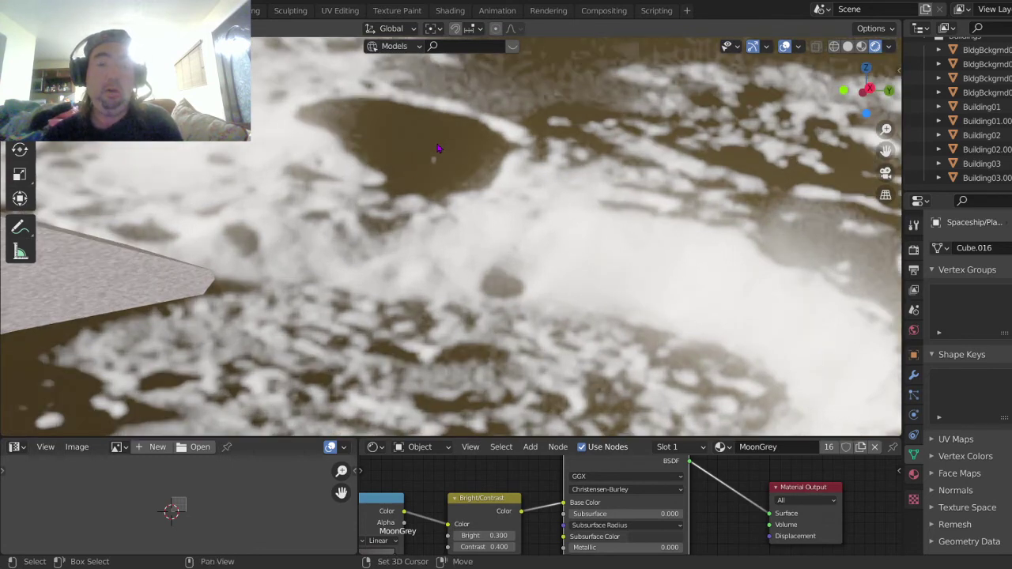
left_click_drag(436, 154, 530, 230)
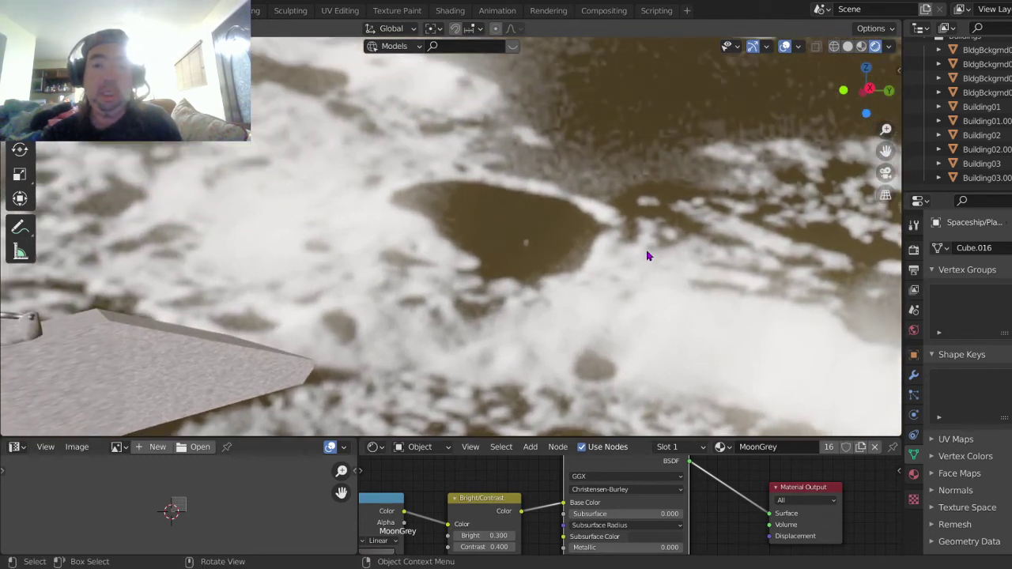
left_click(549, 369)
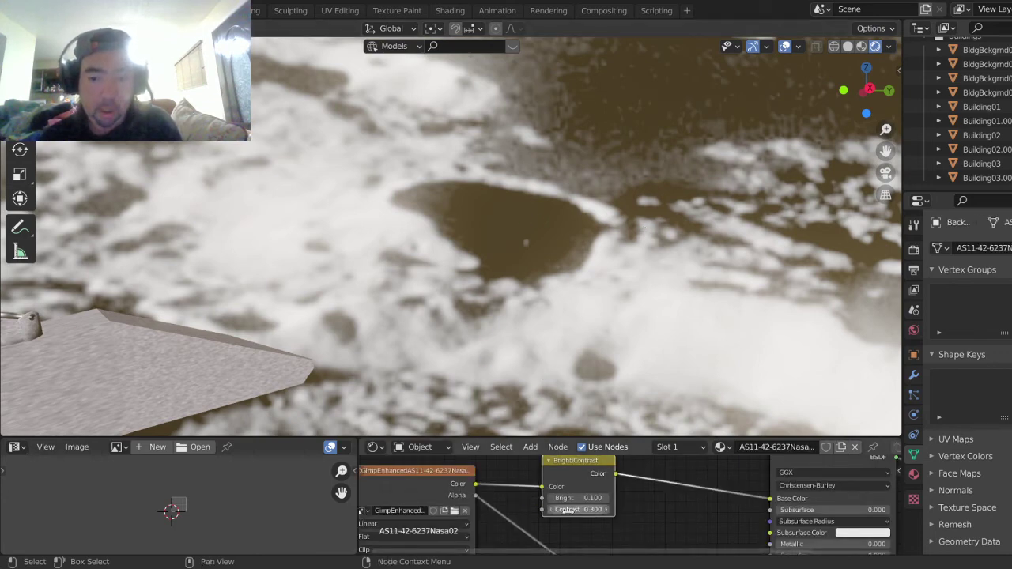
left_click(607, 510)
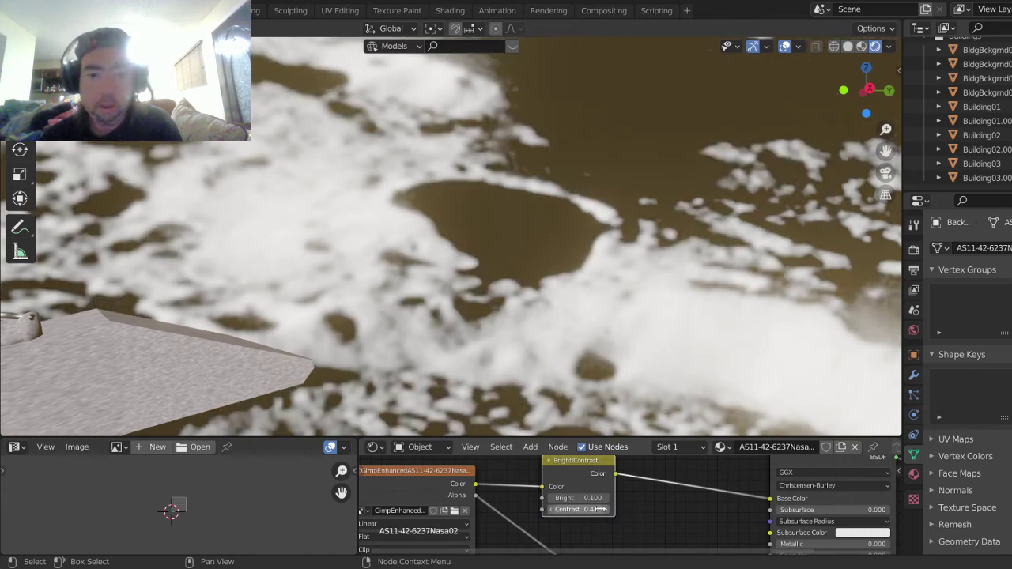
left_click(553, 509)
left_click(553, 509)
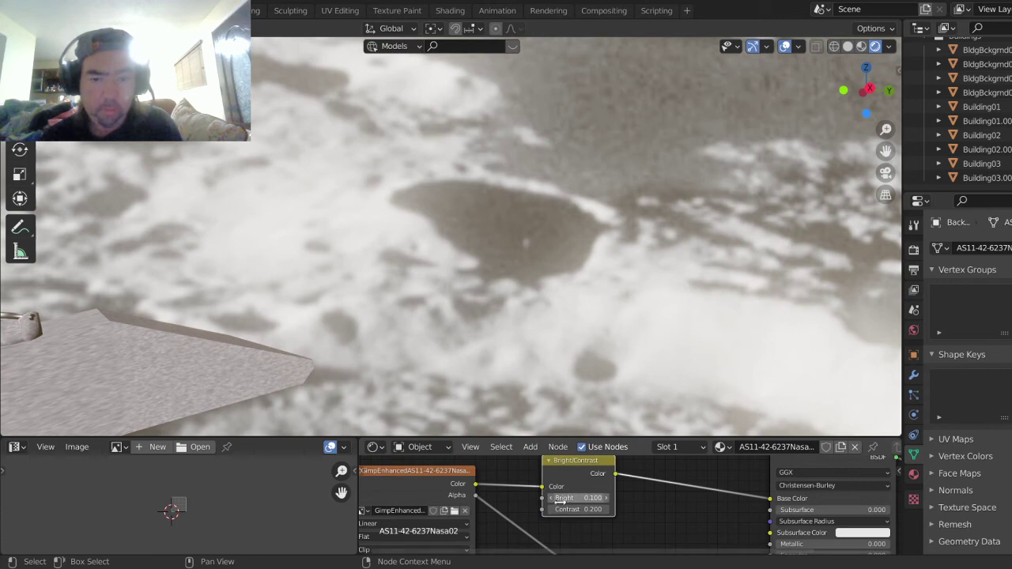
Step: Lower the moon photo's brightness to darken the crater around its small bright speck
left_click(582, 498)
key("BackSpace")
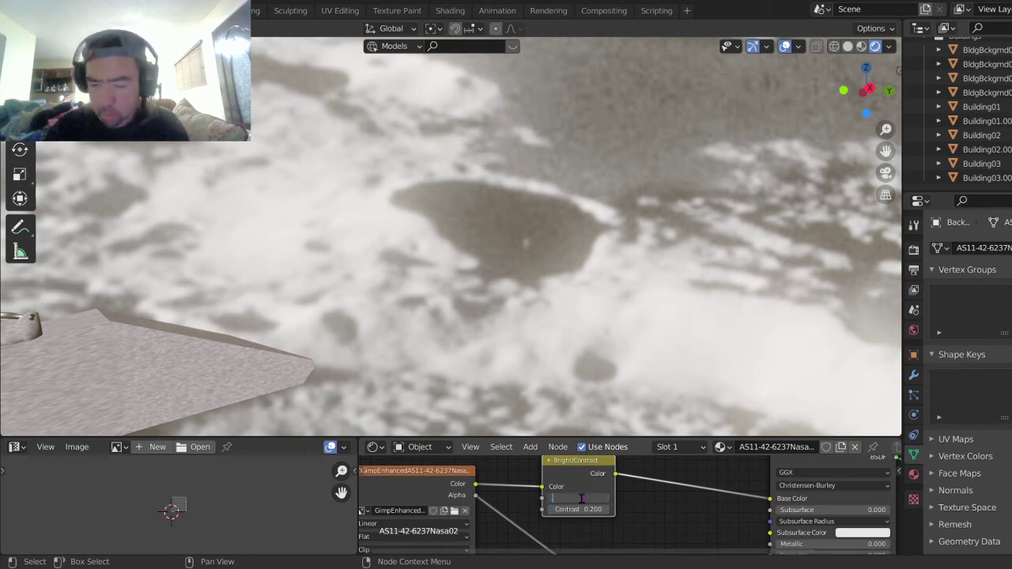
key("Return")
right_click(514, 510)
right_click(514, 510)
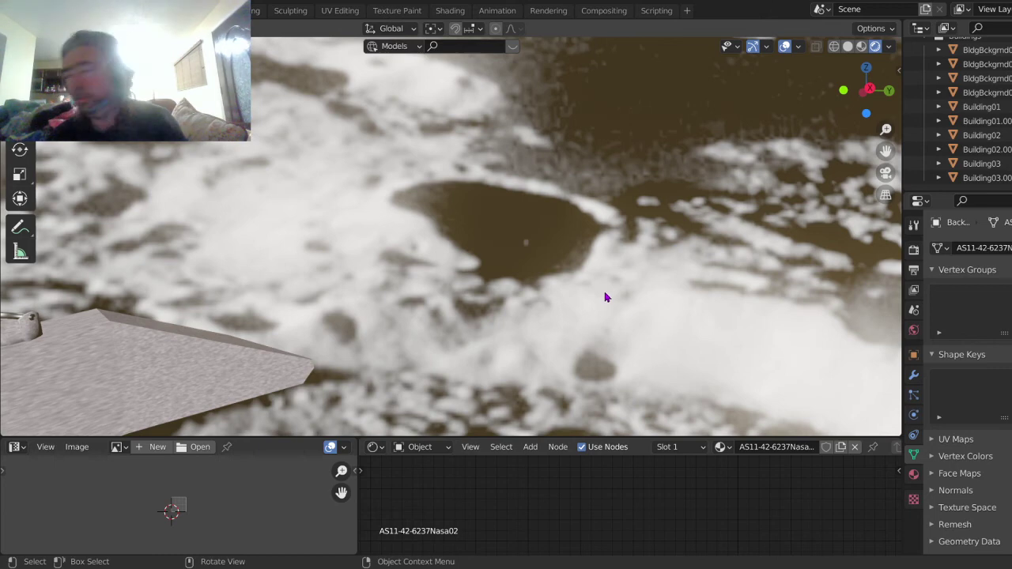
Step: Examine the small bright speck inside the dark crater up close and against the surrounding terrain
scroll(567, 246, "up", 3)
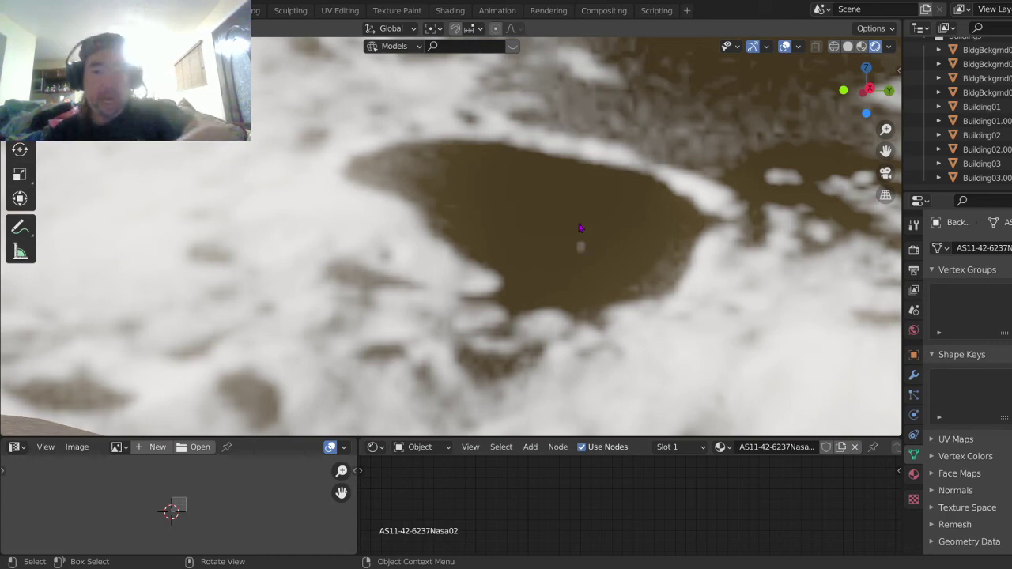
scroll(567, 209, "down", 3)
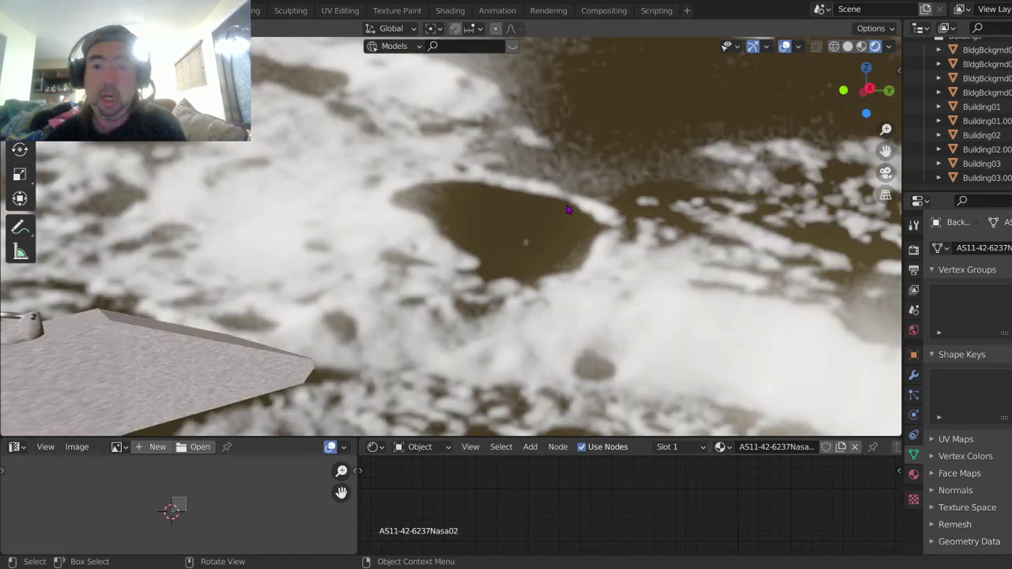
scroll(560, 253, "down", 2)
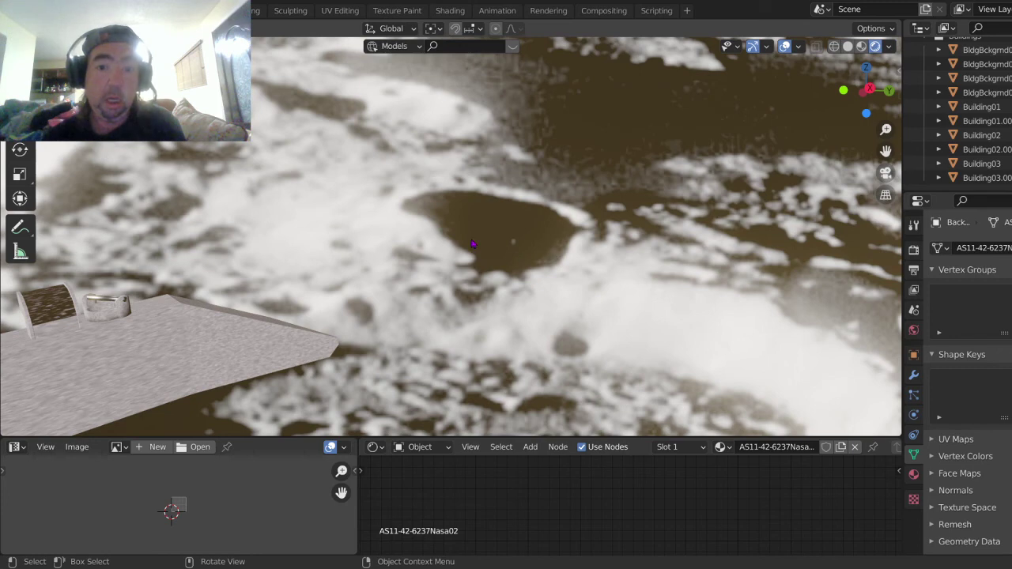